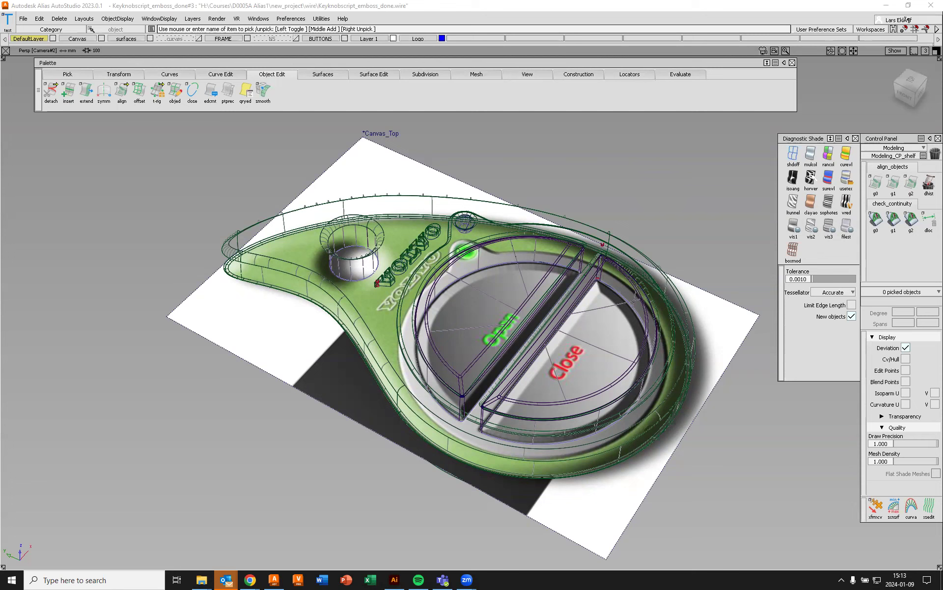
# Apply multi-colour shading, hide the Canvas layer and examine the key fob's body from several sides
pyautogui.click(811, 154)
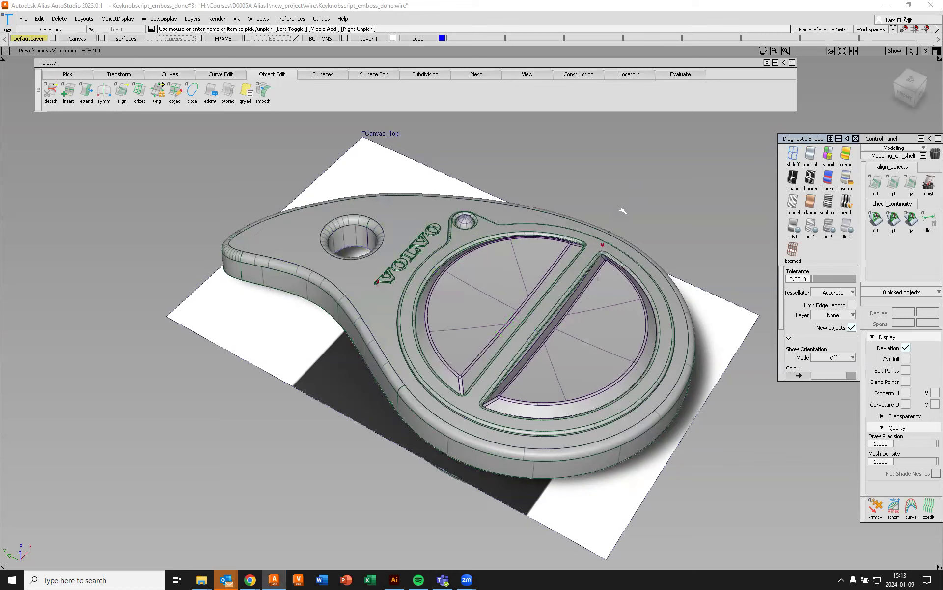
pyautogui.click(103, 39)
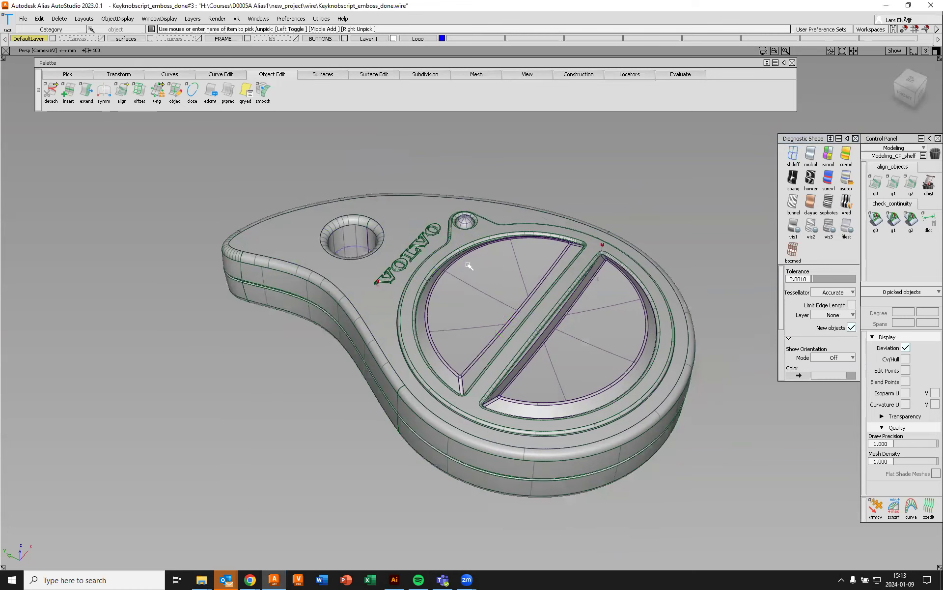
pyautogui.keyDown('alt'); pyautogui.keyDown('shift'); pyautogui.moveTo(469, 266); pyautogui.dragTo(316, 232); pyautogui.keyUp('shift'); pyautogui.keyUp('alt')
pyautogui.scroll(6, 421, 386)
pyautogui.keyDown('alt'); pyautogui.keyDown('shift'); pyautogui.moveTo(316, 231); pyautogui.dragTo(311, 274, button='right'); pyautogui.keyUp('shift'); pyautogui.keyUp('alt')
pyautogui.keyDown('alt'); pyautogui.keyDown('shift'); pyautogui.moveTo(469, 322); pyautogui.dragTo(398, 305, button='middle'); pyautogui.keyUp('shift'); pyautogui.keyUp('alt')
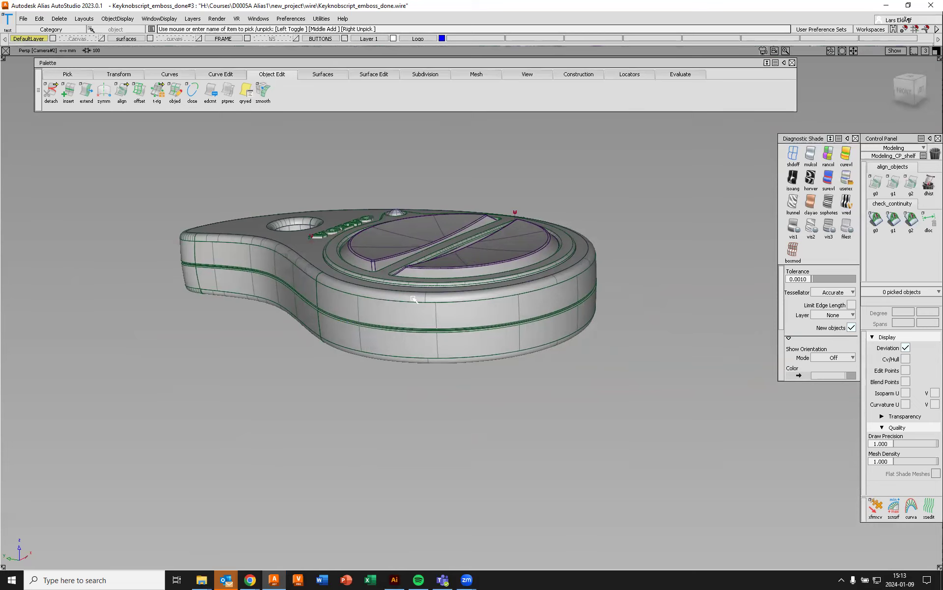
pyautogui.keyDown('alt'); pyautogui.keyDown('shift'); pyautogui.moveTo(530, 286); pyautogui.dragTo(571, 337); pyautogui.keyUp('shift'); pyautogui.keyUp('alt')
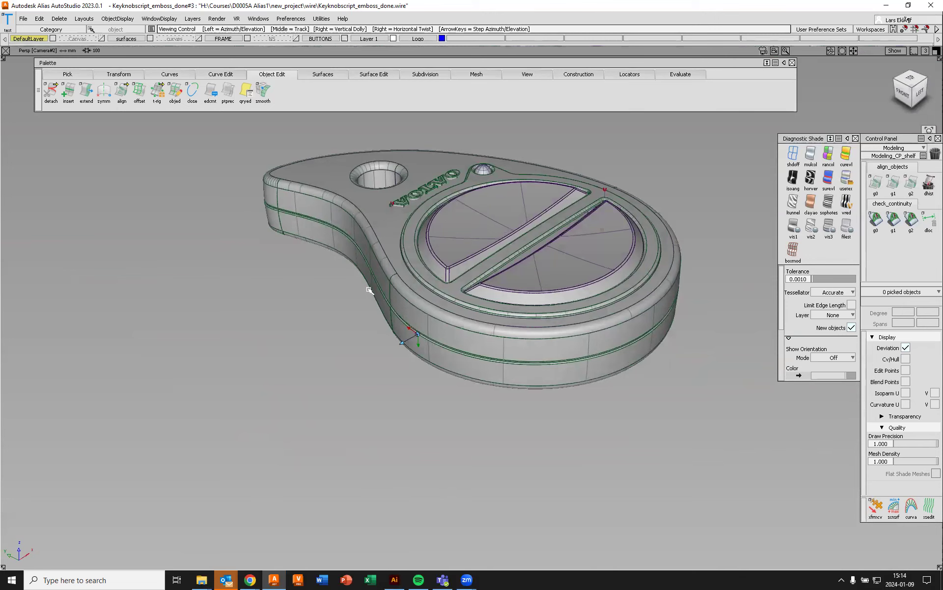
pyautogui.keyDown('alt'); pyautogui.keyDown('shift'); pyautogui.moveTo(547, 284); pyautogui.dragTo(560, 397, button='middle'); pyautogui.keyUp('shift'); pyautogui.keyUp('alt')
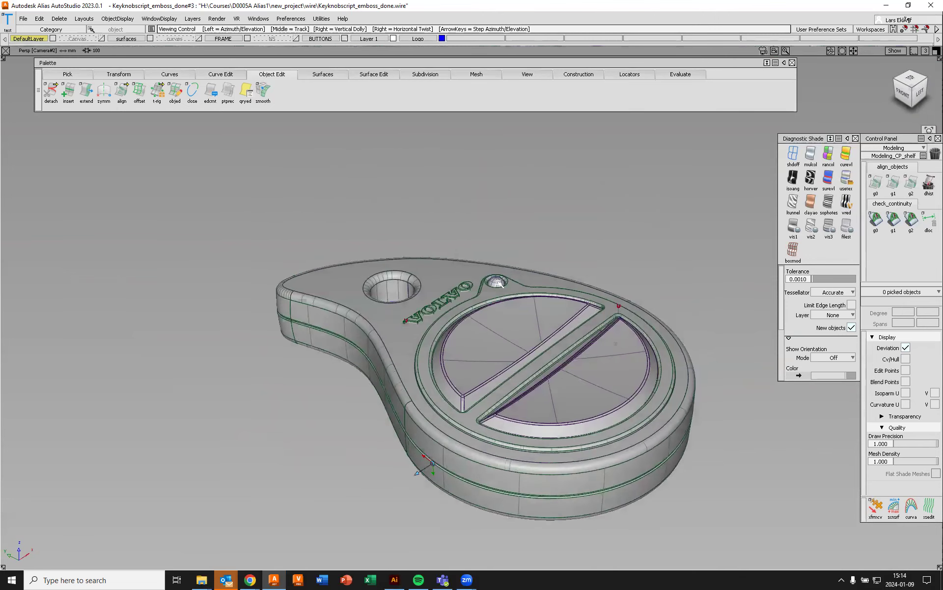
# Pick the small indicator dome beside the VOLVO logo and examine it together with the button recesses
pyautogui.scroll(2, 509, 347)
pyautogui.scroll(3, 513, 310)
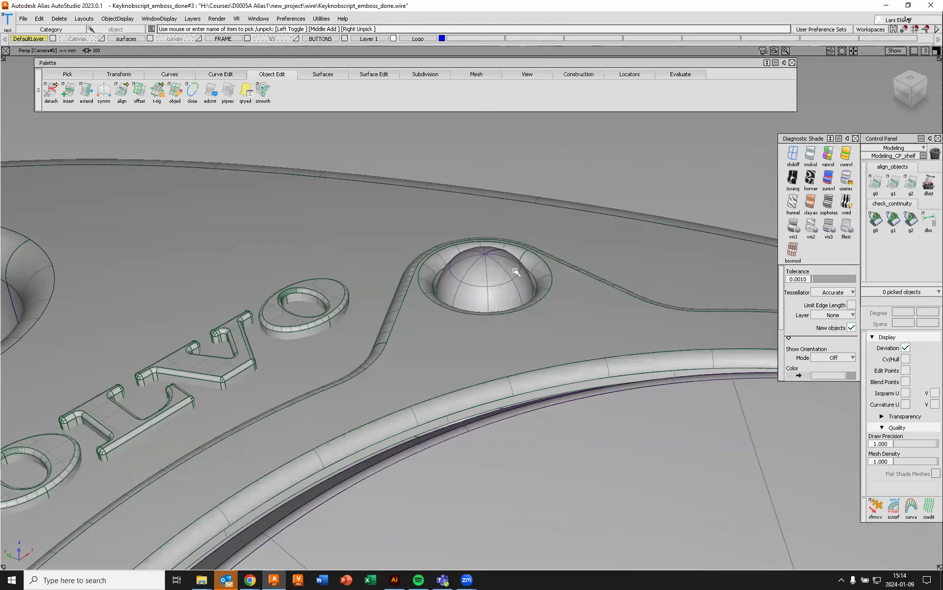
pyautogui.keyDown('ctrl'); pyautogui.keyDown('shift'); pyautogui.moveTo(619, 147); pyautogui.dragTo(568, 145); pyautogui.keyUp('shift'); pyautogui.keyUp('ctrl')
pyautogui.click(516, 265)
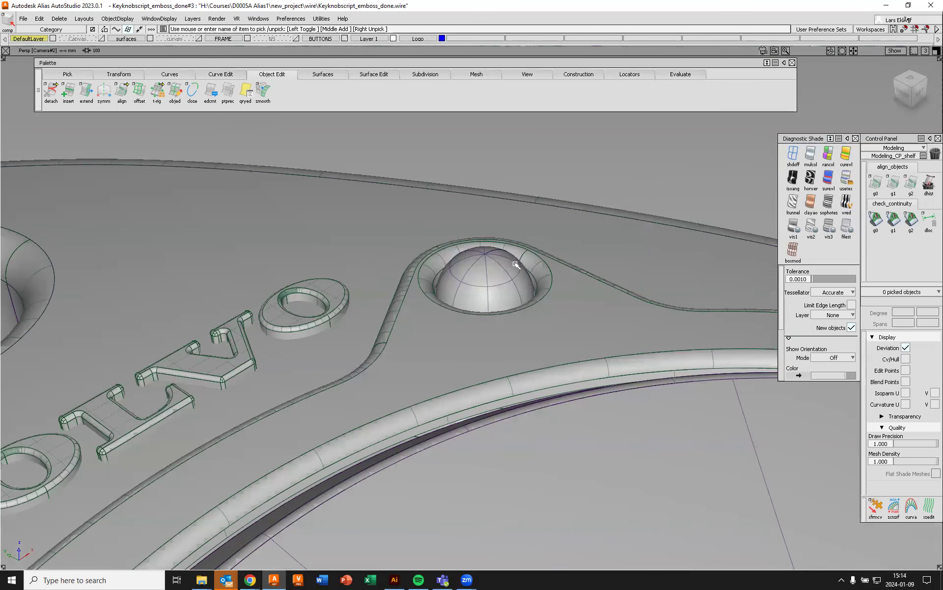
pyautogui.keyDown('alt'); pyautogui.keyDown('shift'); pyautogui.moveTo(535, 270); pyautogui.dragTo(520, 341); pyautogui.keyUp('shift'); pyautogui.keyUp('alt')
pyautogui.keyDown('alt'); pyautogui.keyDown('shift'); pyautogui.moveTo(512, 200); pyautogui.dragTo(346, 280); pyautogui.keyUp('shift'); pyautogui.keyUp('alt')
pyautogui.keyDown('alt'); pyautogui.keyDown('shift'); pyautogui.moveTo(358, 207); pyautogui.dragTo(362, 238, button='right'); pyautogui.keyUp('shift'); pyautogui.keyUp('alt')
pyautogui.keyDown('alt'); pyautogui.keyDown('shift'); pyautogui.moveTo(496, 330); pyautogui.dragTo(439, 201, button='middle'); pyautogui.keyUp('shift'); pyautogui.keyUp('alt')
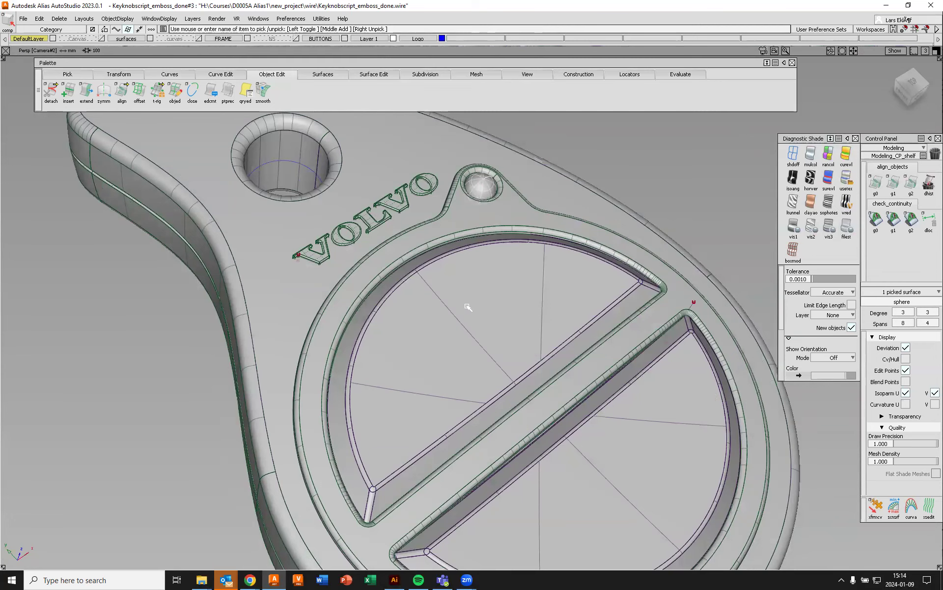
pyautogui.keyDown('alt'); pyautogui.keyDown('shift'); pyautogui.moveTo(441, 252); pyautogui.dragTo(530, 273, button='right'); pyautogui.keyUp('shift'); pyautogui.keyUp('alt')
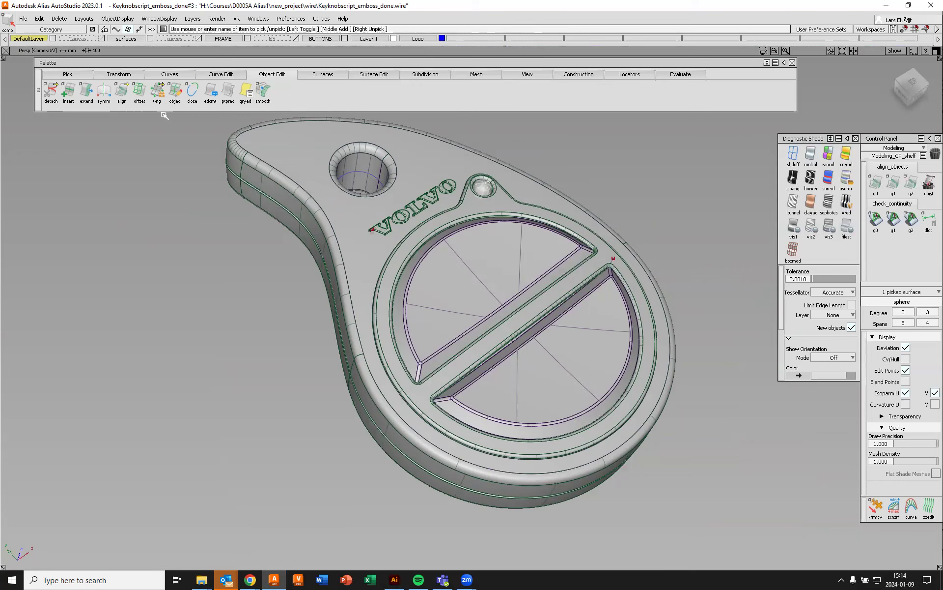
# Show the Canvas layer, clear the selection and return the model to wireframe display
pyautogui.click(102, 39)
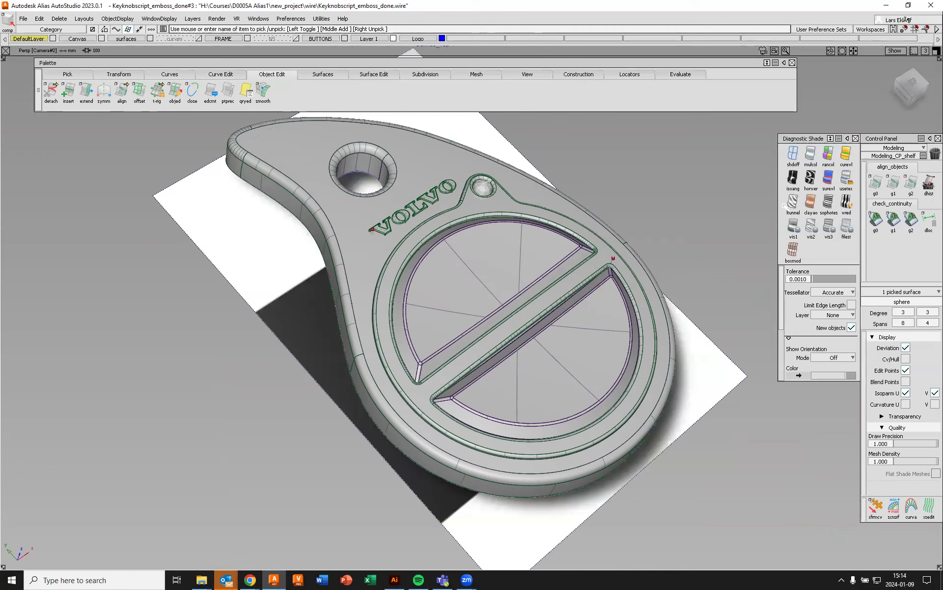
pyautogui.keyDown('ctrl'); pyautogui.keyDown('shift'); pyautogui.click(706, 182); pyautogui.keyUp('shift'); pyautogui.keyUp('ctrl')
pyautogui.keyDown('ctrl'); pyautogui.keyDown('shift'); pyautogui.moveTo(707, 182); pyautogui.dragTo(706, 160); pyautogui.keyUp('shift'); pyautogui.keyUp('ctrl')
pyautogui.click(793, 154)
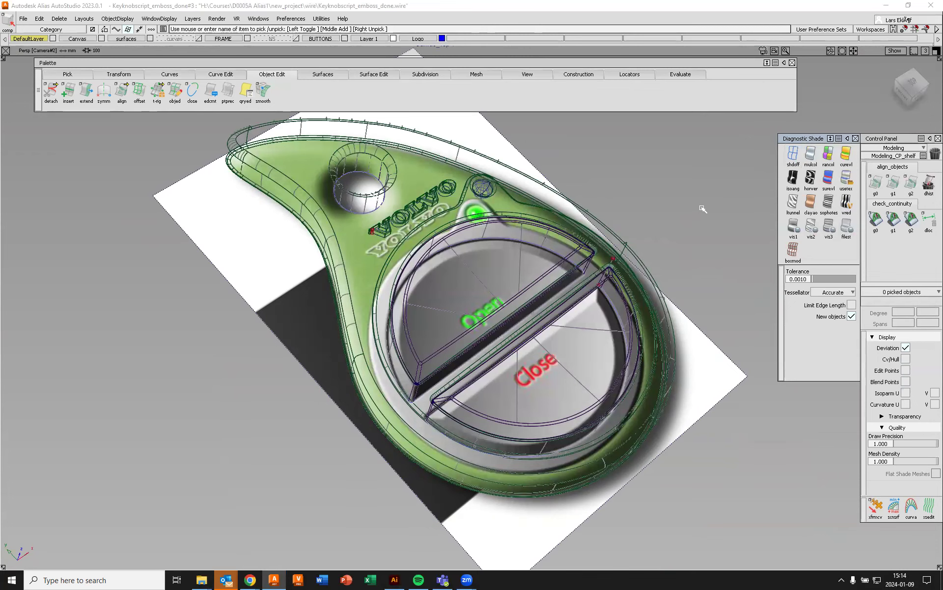
# Create the text curves "Open" in Arial, normal style, point size 12, in the top view
pyautogui.keyDown('alt'); pyautogui.keyDown('shift'); pyautogui.moveTo(571, 320); pyautogui.dragTo(600, 290); pyautogui.keyUp('shift'); pyautogui.keyUp('alt')
pyautogui.keyDown('alt'); pyautogui.keyDown('shift'); pyautogui.moveTo(583, 277); pyautogui.dragTo(557, 297, button='middle'); pyautogui.keyUp('shift'); pyautogui.keyUp('alt')
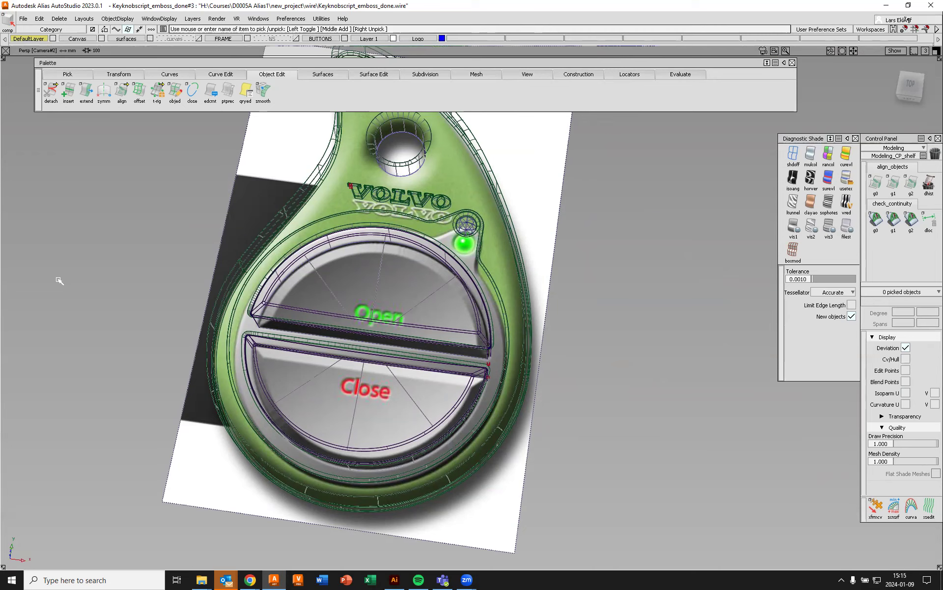
pyautogui.press('F5')
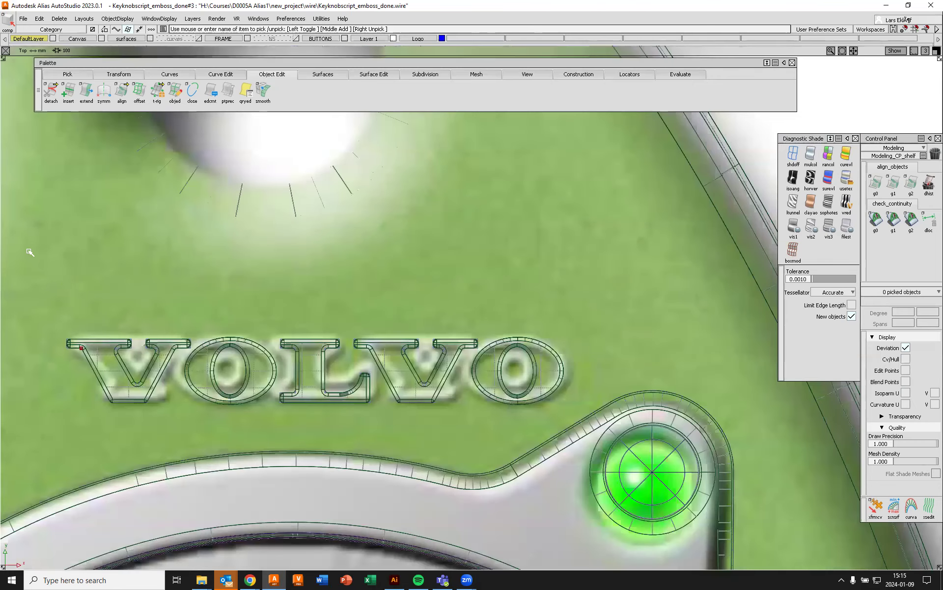
pyautogui.keyDown('alt'); pyautogui.keyDown('shift'); pyautogui.moveTo(302, 240); pyautogui.dragTo(300, 364, button='right'); pyautogui.keyUp('shift'); pyautogui.keyUp('alt')
pyautogui.keyDown('alt'); pyautogui.keyDown('shift'); pyautogui.moveTo(507, 456); pyautogui.dragTo(395, 341, button='right'); pyautogui.keyUp('shift'); pyautogui.keyUp('alt')
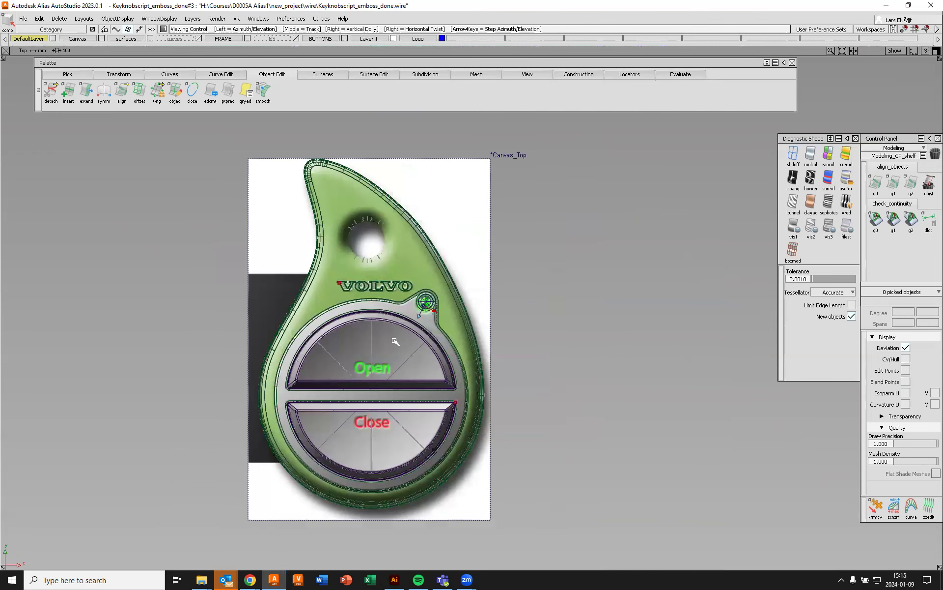
pyautogui.click(182, 77)
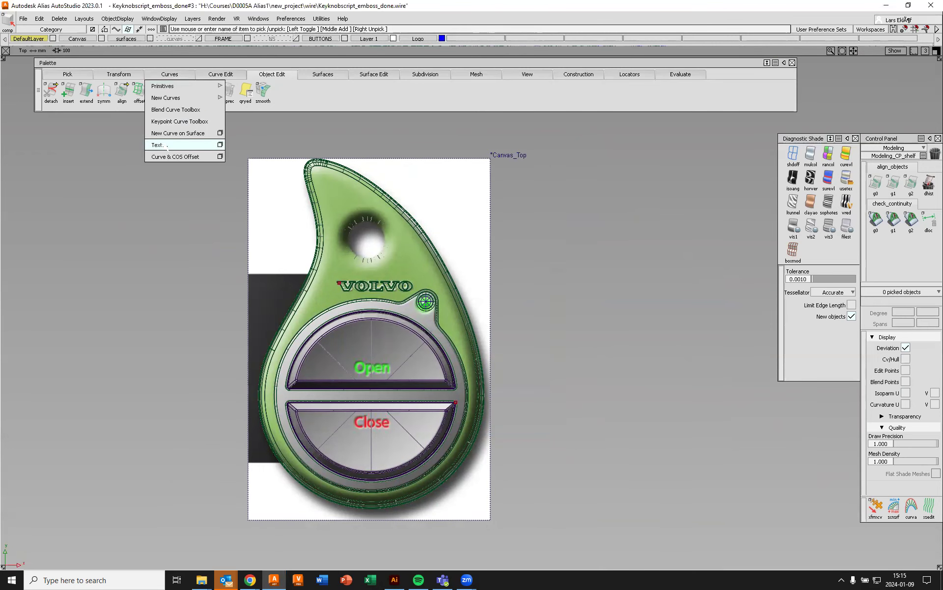
pyautogui.click(158, 145)
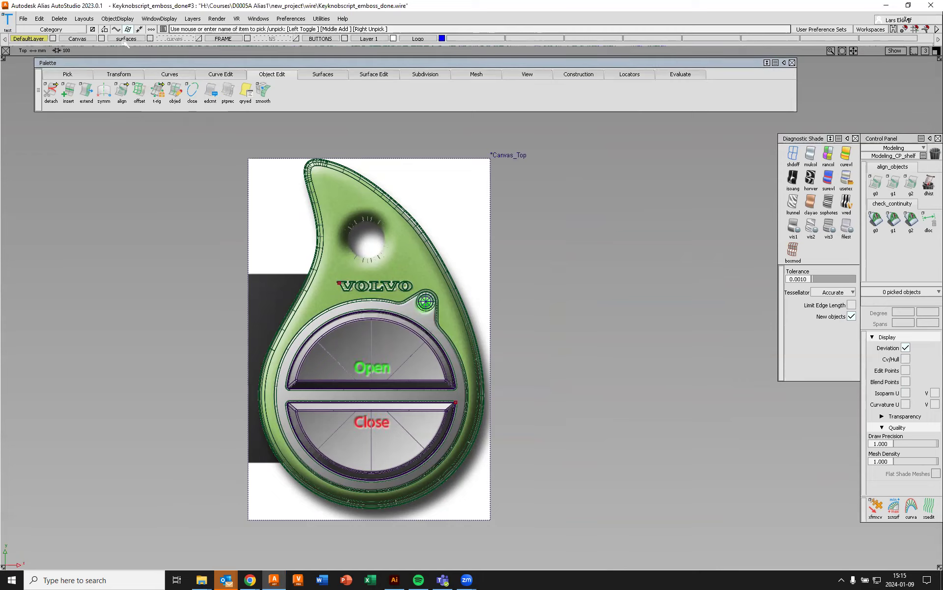
pyautogui.click(169, 76)
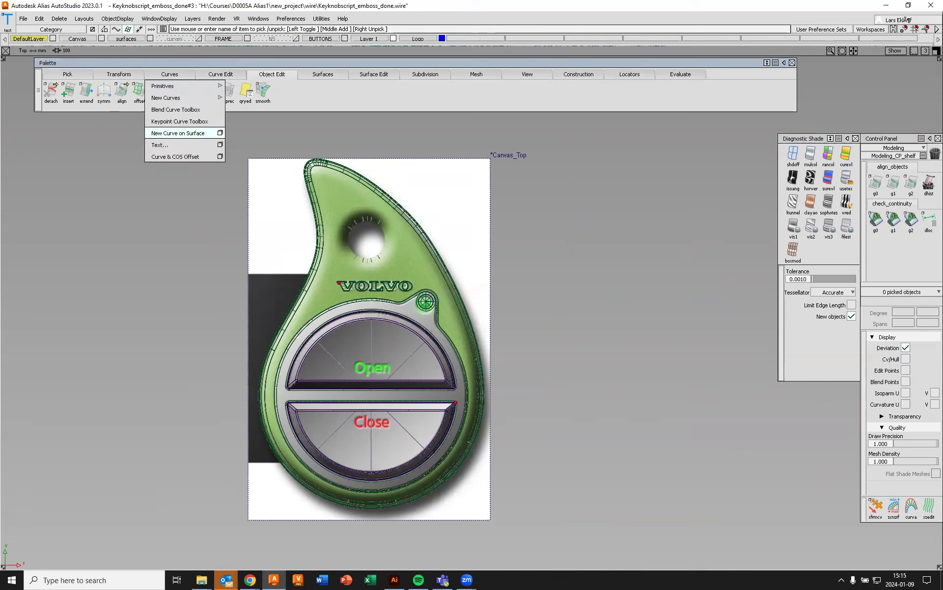
pyautogui.click(220, 144)
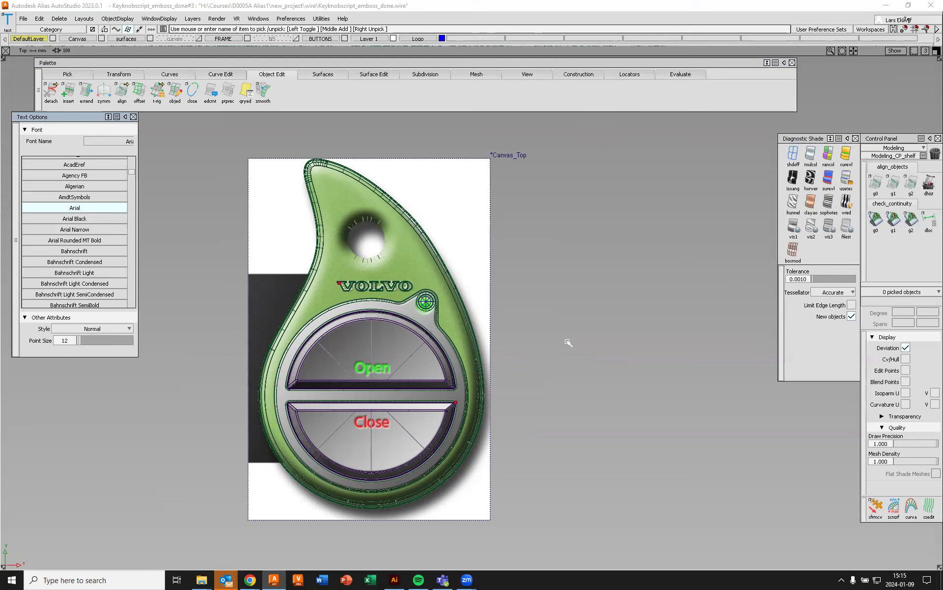
pyautogui.write('Ope')
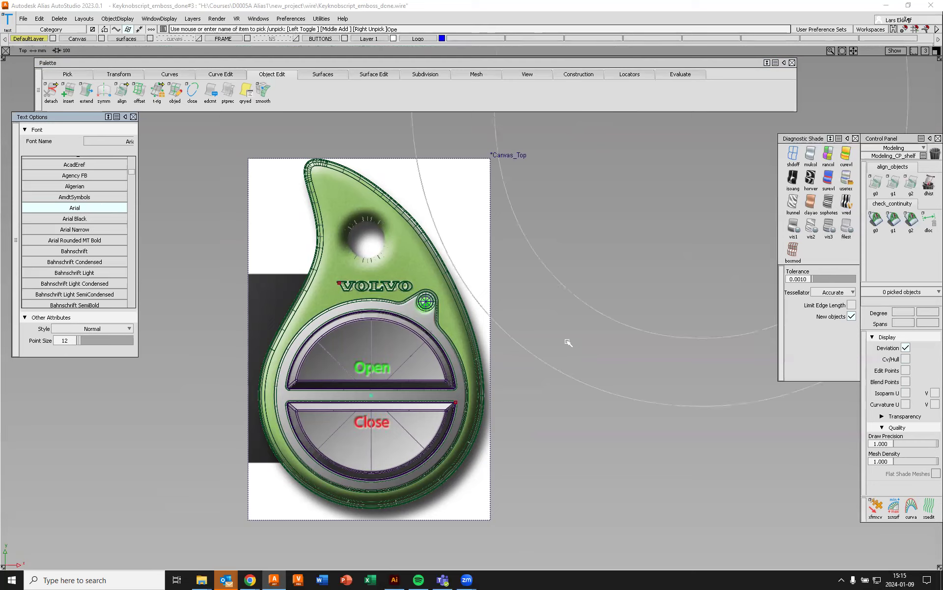
pyautogui.keyDown('alt'); pyautogui.keyDown('shift'); pyautogui.moveTo(512, 257); pyautogui.dragTo(465, 434, button='right'); pyautogui.keyUp('shift'); pyautogui.keyUp('alt')
pyautogui.keyDown('alt'); pyautogui.keyDown('shift'); pyautogui.moveTo(521, 376); pyautogui.dragTo(425, 389, button='middle'); pyautogui.keyUp('shift'); pyautogui.keyUp('alt')
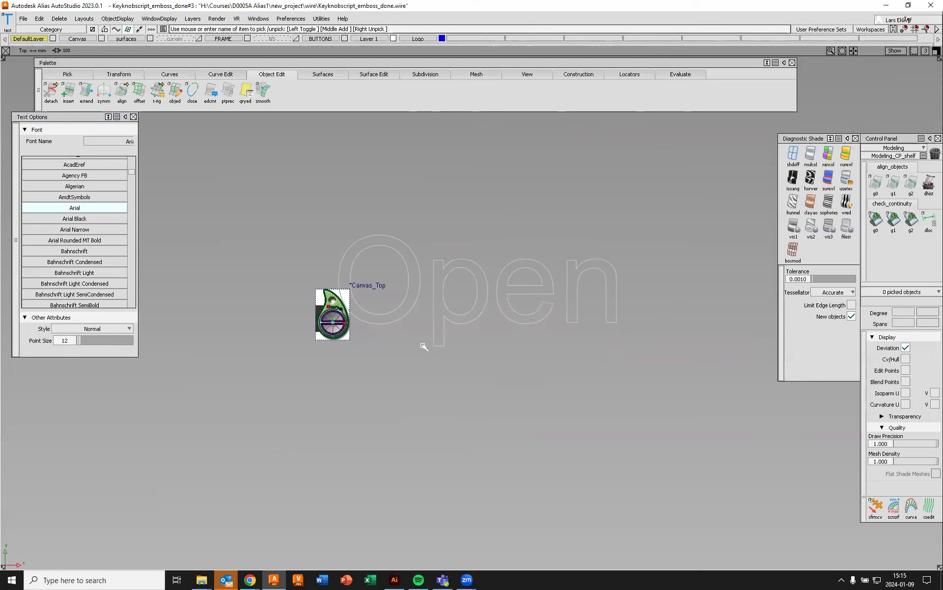
# Scale the Open text curves down proportionally to about the size of the green Open label on the canvas
pyautogui.keyDown('ctrl'); pyautogui.keyDown('shift'); pyautogui.moveTo(532, 366); pyautogui.dragTo(570, 366); pyautogui.keyUp('shift'); pyautogui.keyUp('ctrl')
pyautogui.moveTo(638, 368); pyautogui.dragTo(485, 377)
pyautogui.keyDown('alt'); pyautogui.keyDown('shift'); pyautogui.moveTo(341, 310); pyautogui.dragTo(565, 229, button='right'); pyautogui.keyUp('shift'); pyautogui.keyUp('alt')
pyautogui.keyDown('alt'); pyautogui.keyDown('shift'); pyautogui.moveTo(532, 306); pyautogui.dragTo(717, 130, button='middle'); pyautogui.keyUp('shift'); pyautogui.keyUp('alt')
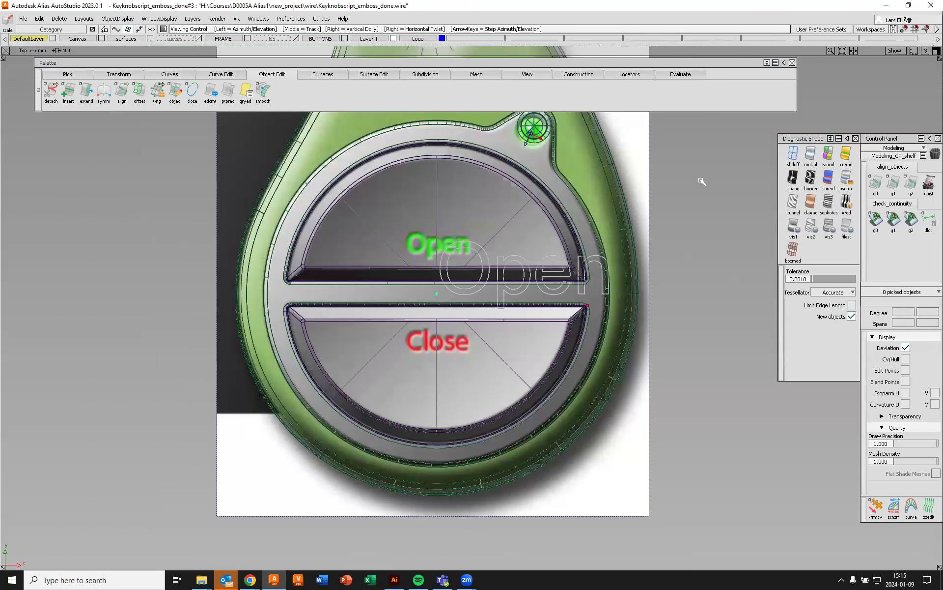
pyautogui.keyDown('ctrl'); pyautogui.keyDown('shift'); pyautogui.rightClick(707, 269); pyautogui.keyUp('shift'); pyautogui.keyUp('ctrl')
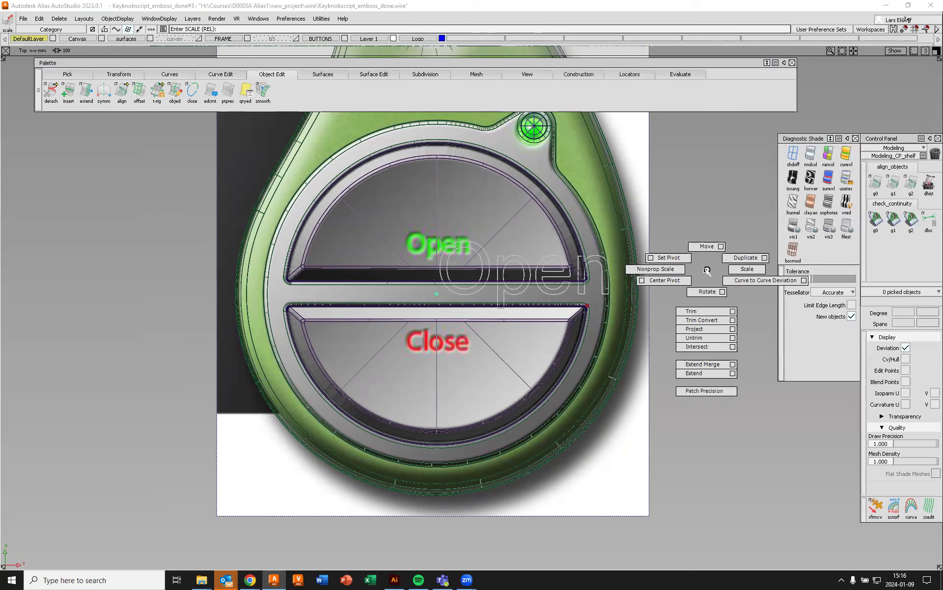
pyautogui.moveTo(706, 269)
pyautogui.keyDown('ctrl'); pyautogui.keyDown('shift'); pyautogui.mouseDown(button='right')
pyautogui.moveTo(739, 270)
pyautogui.moveTo(707, 270)
pyautogui.moveTo(725, 270)
pyautogui.mouseUp(button='right'); pyautogui.keyUp('shift'); pyautogui.keyUp('ctrl')
pyautogui.moveTo(720, 267); pyautogui.dragTo(654, 297)
# Move the text curves onto the green Open label on the upper button
pyautogui.keyDown('ctrl'); pyautogui.keyDown('shift'); pyautogui.moveTo(724, 295); pyautogui.dragTo(724, 272, button='right'); pyautogui.keyUp('shift'); pyautogui.keyUp('ctrl')
pyautogui.moveTo(720, 300); pyautogui.dragTo(696, 267)
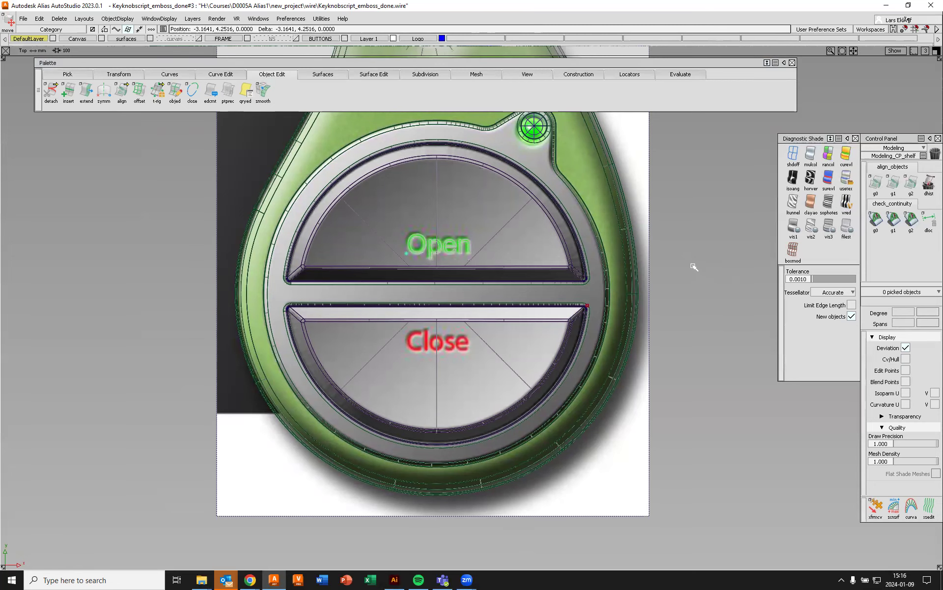
pyautogui.keyDown('alt'); pyautogui.keyDown('shift'); pyautogui.moveTo(465, 296); pyautogui.dragTo(493, 244, button='right'); pyautogui.keyUp('shift'); pyautogui.keyUp('alt')
pyautogui.keyDown('alt'); pyautogui.keyDown('shift'); pyautogui.moveTo(440, 327); pyautogui.dragTo(484, 293, button='right'); pyautogui.keyUp('shift'); pyautogui.keyUp('alt')
pyautogui.moveTo(485, 293)
pyautogui.keyDown('alt'); pyautogui.keyDown('shift'); pyautogui.mouseDown(button='middle')
pyautogui.moveTo(585, 257)
pyautogui.moveTo(549, 290)
pyautogui.moveTo(578, 245)
pyautogui.mouseUp(button='middle'); pyautogui.keyUp('shift'); pyautogui.keyUp('alt')
pyautogui.keyDown('alt'); pyautogui.keyDown('shift'); pyautogui.moveTo(499, 286); pyautogui.dragTo(512, 268, button='right'); pyautogui.keyUp('shift'); pyautogui.keyUp('alt')
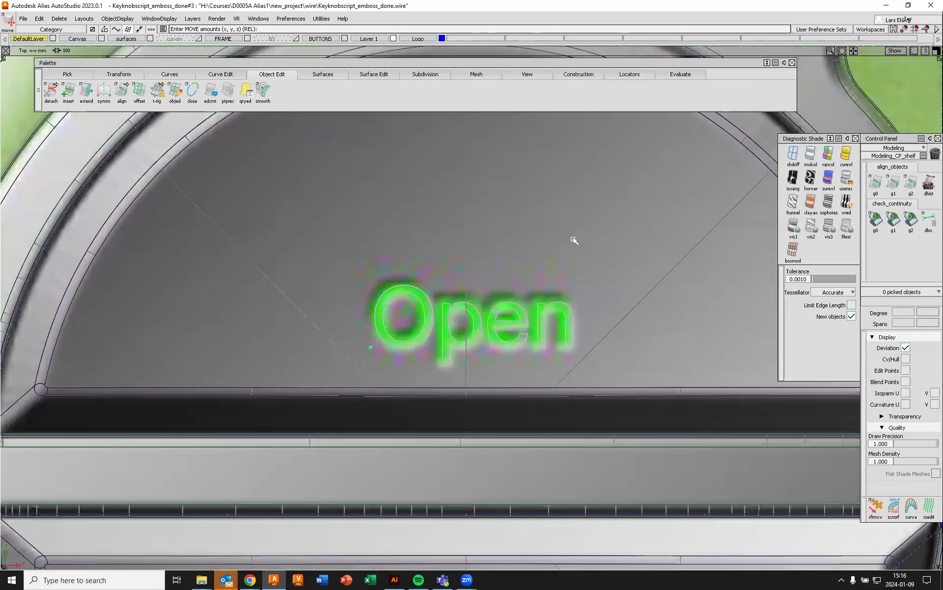
# Enlarge the text curves slightly and reposition them over the Open label
pyautogui.keyDown('ctrl'); pyautogui.keyDown('shift'); pyautogui.moveTo(598, 225); pyautogui.dragTo(638, 225, button='middle'); pyautogui.keyUp('shift'); pyautogui.keyUp('ctrl')
pyautogui.moveTo(519, 305); pyautogui.dragTo(533, 305)
pyautogui.keyDown('ctrl'); pyautogui.keyDown('shift'); pyautogui.moveTo(624, 236); pyautogui.dragTo(628, 226, button='middle'); pyautogui.keyUp('shift'); pyautogui.keyUp('ctrl')
pyautogui.moveTo(582, 303); pyautogui.dragTo(569, 300)
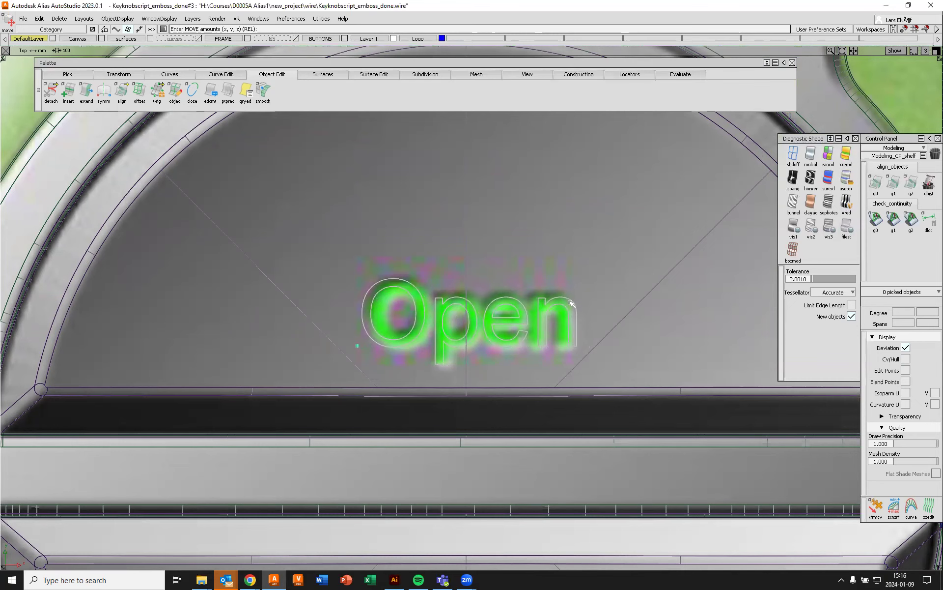
# Hide the Canvas layer and examine in perspective how the text curves lie relative to the upper button
pyautogui.keyDown('alt'); pyautogui.keyDown('shift'); pyautogui.moveTo(535, 237); pyautogui.dragTo(440, 428, button='right'); pyautogui.keyUp('shift'); pyautogui.keyUp('alt')
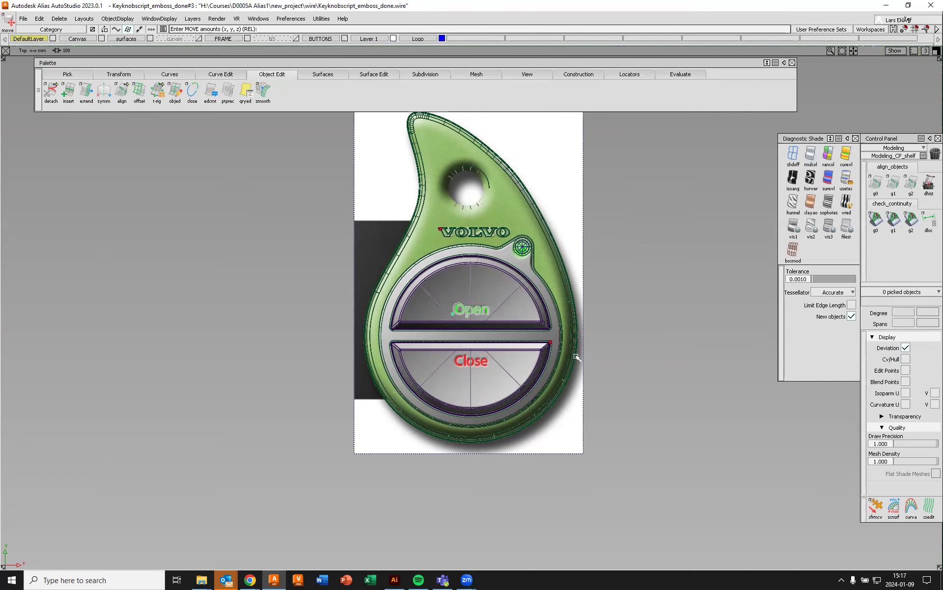
pyautogui.press('F8')
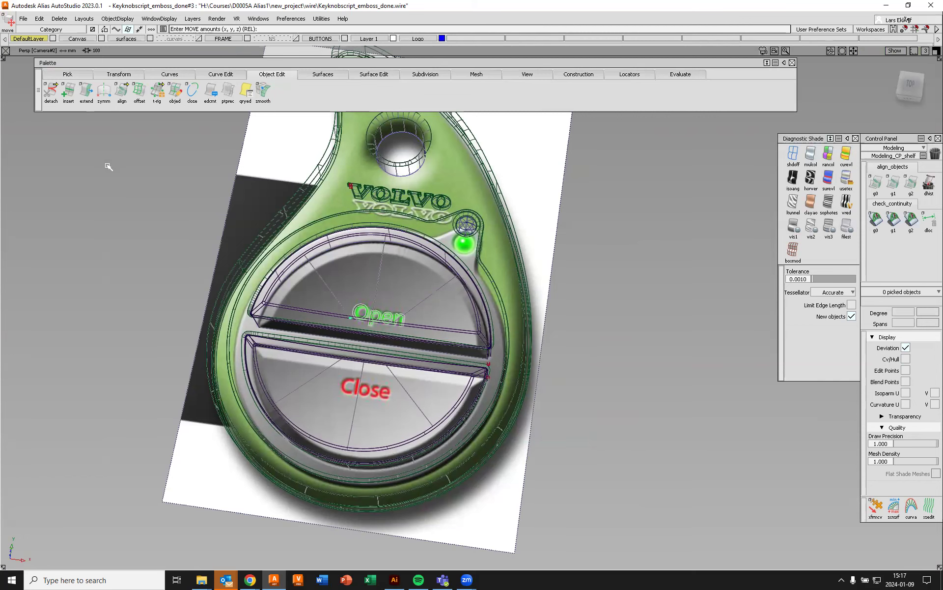
pyautogui.click(102, 38)
pyautogui.moveTo(437, 342)
pyautogui.keyDown('alt'); pyautogui.keyDown('shift'); pyautogui.mouseDown()
pyautogui.moveTo(442, 318)
pyautogui.moveTo(371, 270)
pyautogui.moveTo(451, 328)
pyautogui.moveTo(438, 360)
pyautogui.mouseUp(); pyautogui.keyUp('shift'); pyautogui.keyUp('alt')
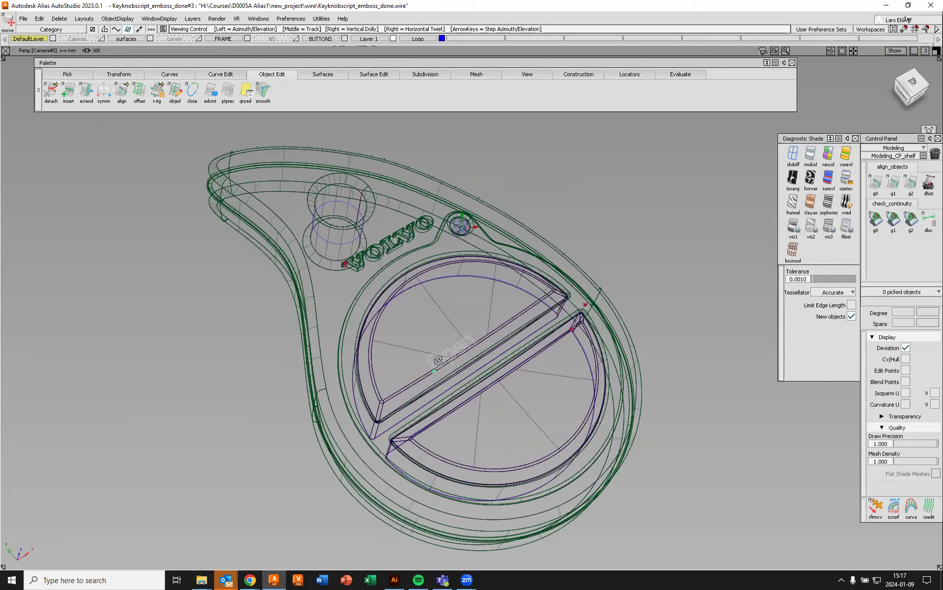
pyautogui.keyDown('alt'); pyautogui.keyDown('shift'); pyautogui.moveTo(428, 301); pyautogui.dragTo(589, 443); pyautogui.keyUp('shift'); pyautogui.keyUp('alt')
pyautogui.keyDown('alt'); pyautogui.keyDown('shift'); pyautogui.moveTo(466, 349); pyautogui.dragTo(578, 295); pyautogui.keyUp('shift'); pyautogui.keyUp('alt')
pyautogui.keyDown('alt'); pyautogui.keyDown('shift'); pyautogui.moveTo(526, 320); pyautogui.dragTo(523, 305); pyautogui.keyUp('shift'); pyautogui.keyUp('alt')
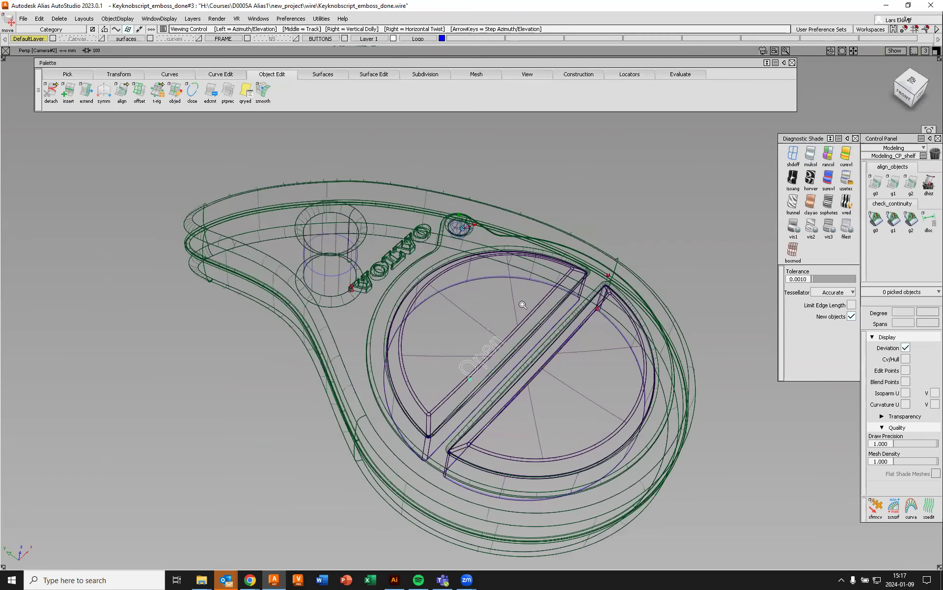
pyautogui.keyDown('alt'); pyautogui.keyDown('shift'); pyautogui.moveTo(549, 295); pyautogui.dragTo(540, 269, button='right'); pyautogui.keyUp('shift'); pyautogui.keyUp('alt')
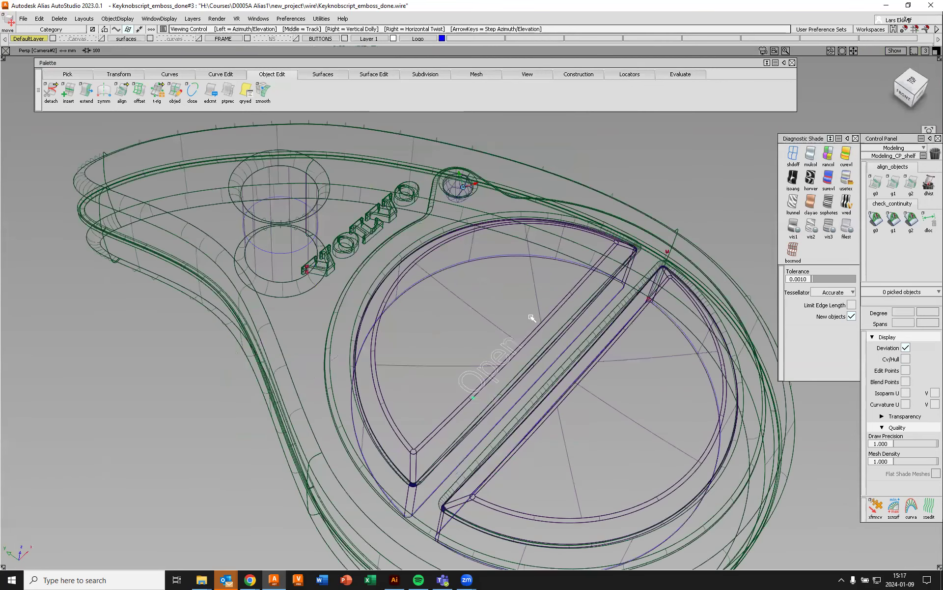
pyautogui.keyDown('alt'); pyautogui.keyDown('shift'); pyautogui.moveTo(533, 321); pyautogui.dragTo(525, 290, button='right'); pyautogui.keyUp('shift'); pyautogui.keyUp('alt')
pyautogui.keyDown('alt'); pyautogui.keyDown('shift'); pyautogui.moveTo(538, 326); pyautogui.dragTo(514, 242, button='middle'); pyautogui.keyUp('shift'); pyautogui.keyUp('alt')
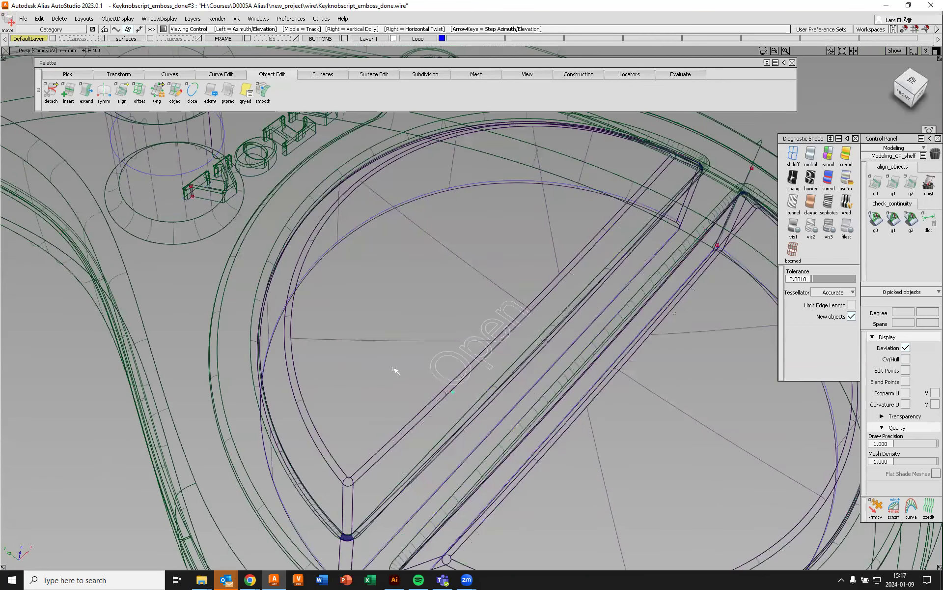
# Examine the CVs and hull of one outer curve segment of the letter O, then clear the selection
pyautogui.keyDown('ctrl'); pyautogui.keyDown('shift'); pyautogui.moveTo(428, 289); pyautogui.dragTo(426, 372); pyautogui.keyUp('shift'); pyautogui.keyUp('ctrl')
pyautogui.click(436, 378)
pyautogui.keyDown('alt'); pyautogui.keyDown('shift'); pyautogui.moveTo(405, 414); pyautogui.dragTo(507, 383, button='right'); pyautogui.keyUp('shift'); pyautogui.keyUp('alt')
pyautogui.keyDown('alt'); pyautogui.keyDown('shift'); pyautogui.moveTo(508, 384); pyautogui.dragTo(486, 197, button='middle'); pyautogui.keyUp('shift'); pyautogui.keyUp('alt')
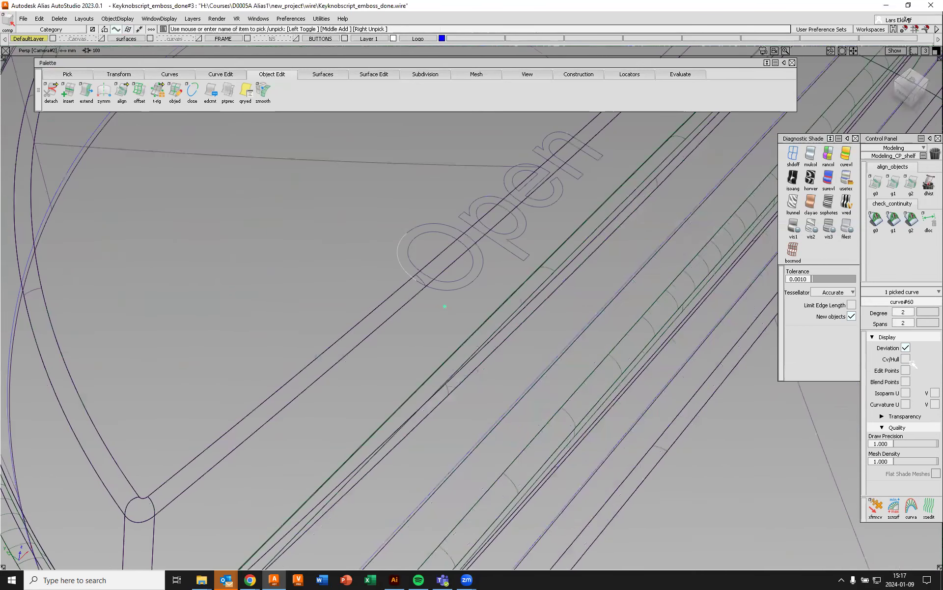
pyautogui.click(906, 360)
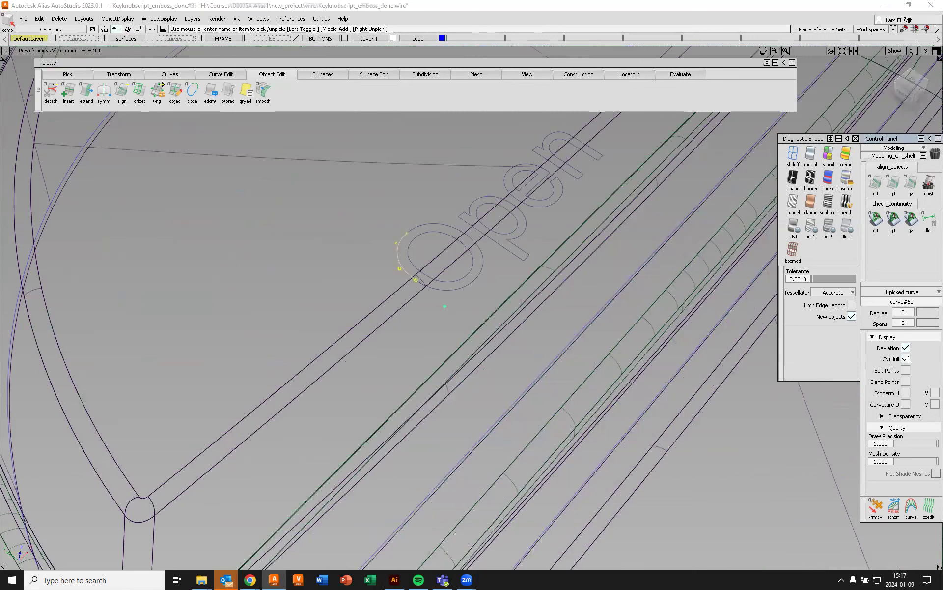
pyautogui.click(905, 359)
pyautogui.keyDown('ctrl'); pyautogui.keyDown('shift'); pyautogui.moveTo(341, 247); pyautogui.dragTo(334, 231); pyautogui.keyUp('shift'); pyautogui.keyUp('ctrl')
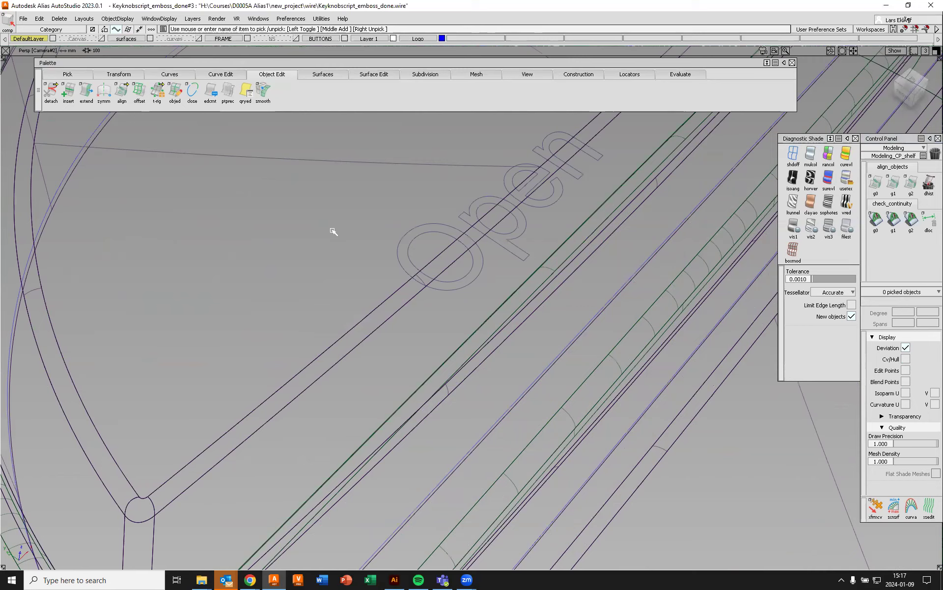
# Draw a straight vertical degree 1 CV curve rising from the letter p of the Open text as an extrusion path
pyautogui.click(186, 75)
pyautogui.moveTo(175, 87)
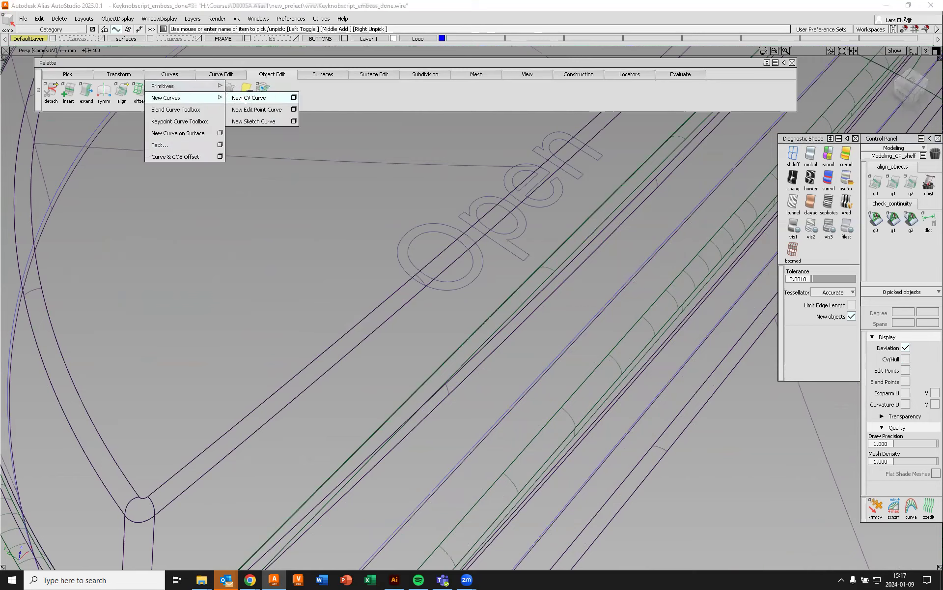
pyautogui.click(249, 98)
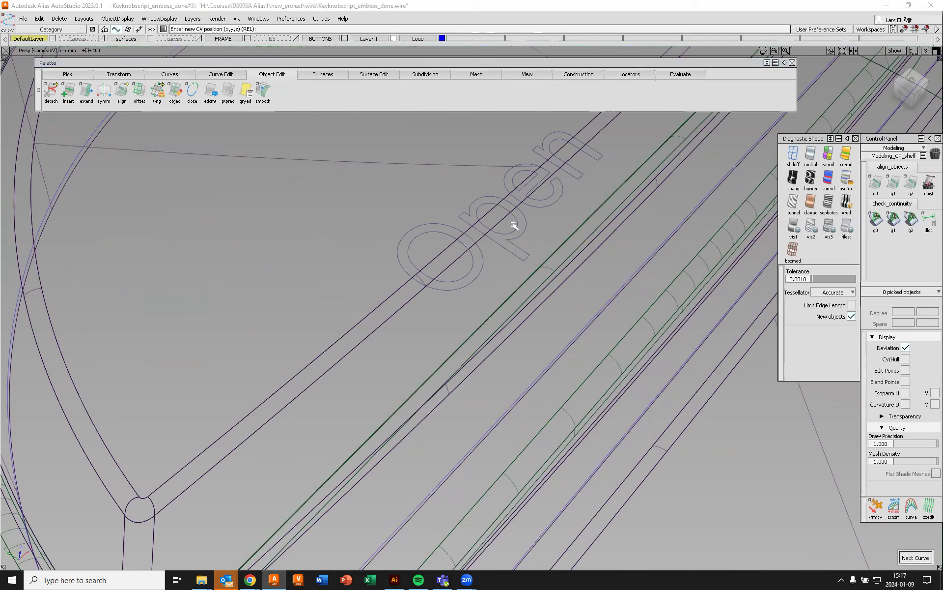
pyautogui.moveTo(481, 231); pyautogui.dragTo(458, 217)
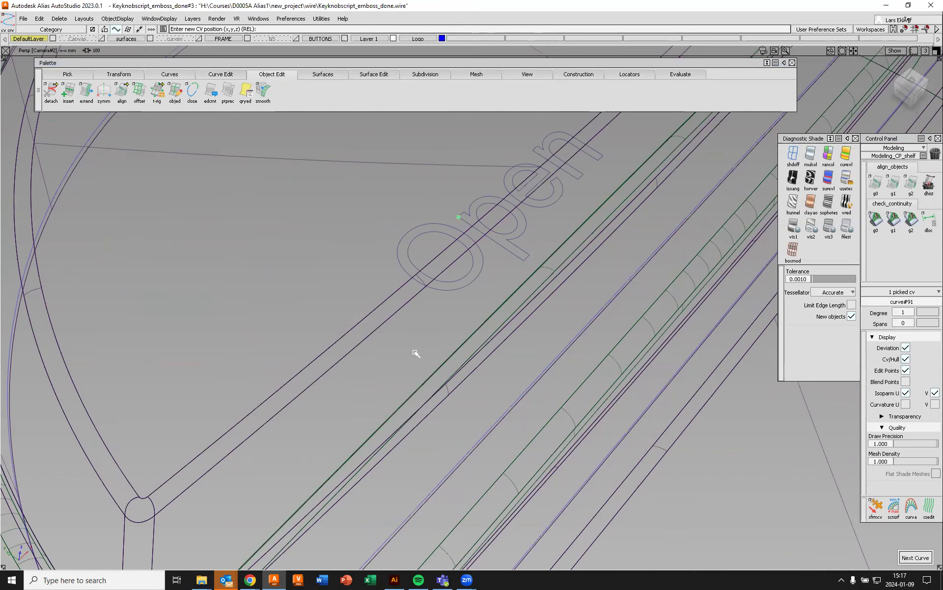
pyautogui.moveTo(394, 392); pyautogui.dragTo(619, 77)
pyautogui.keyDown('alt'); pyautogui.keyDown('shift'); pyautogui.moveTo(497, 257); pyautogui.dragTo(485, 312, button='right'); pyautogui.keyUp('shift'); pyautogui.keyUp('alt')
pyautogui.keyDown('alt'); pyautogui.keyDown('shift'); pyautogui.moveTo(494, 328); pyautogui.dragTo(472, 287); pyautogui.keyUp('shift'); pyautogui.keyUp('alt')
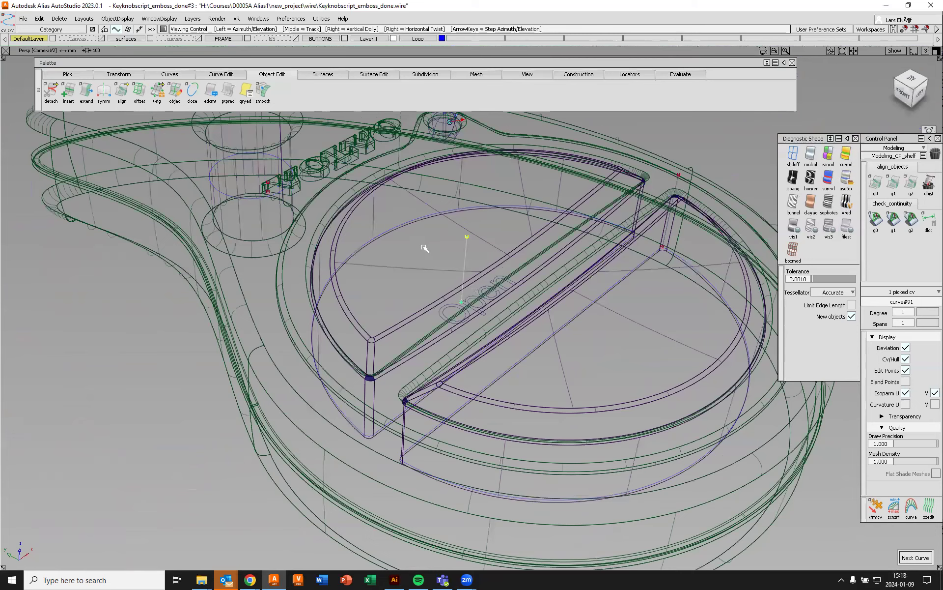
pyautogui.keyDown('alt'); pyautogui.keyDown('shift'); pyautogui.moveTo(423, 248); pyautogui.dragTo(467, 237); pyautogui.keyUp('shift'); pyautogui.keyUp('alt')
pyautogui.click(466, 237)
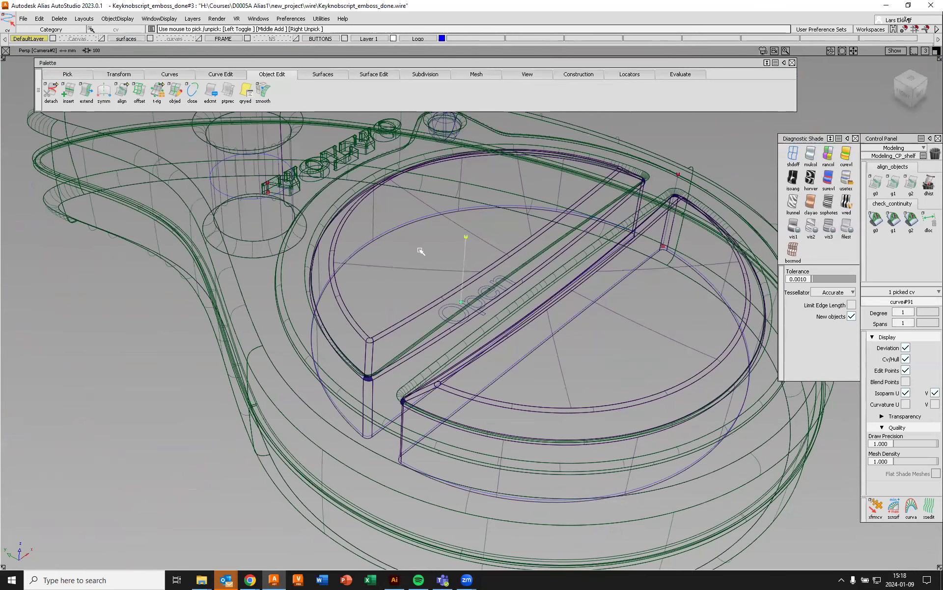
pyautogui.keyDown('ctrl'); pyautogui.keyDown('shift'); pyautogui.rightClick(420, 248); pyautogui.keyUp('shift'); pyautogui.keyUp('ctrl')
pyautogui.keyDown('ctrl'); pyautogui.keyDown('shift'); pyautogui.moveTo(421, 248); pyautogui.dragTo(421, 227, button='right'); pyautogui.keyUp('shift'); pyautogui.keyUp('ctrl')
# Extrude all the Open text curves along the vertical path curve
pyautogui.moveTo(429, 251); pyautogui.dragTo(429, 215, button='right')
pyautogui.keyDown('alt'); pyautogui.keyDown('shift'); pyautogui.moveTo(466, 261); pyautogui.dragTo(486, 305); pyautogui.keyUp('shift'); pyautogui.keyUp('alt')
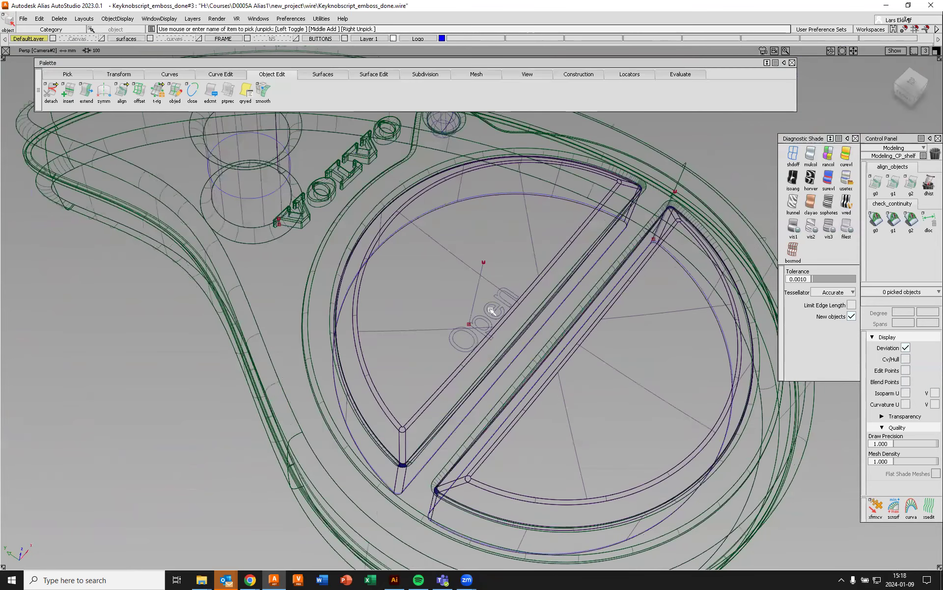
pyautogui.click(491, 311)
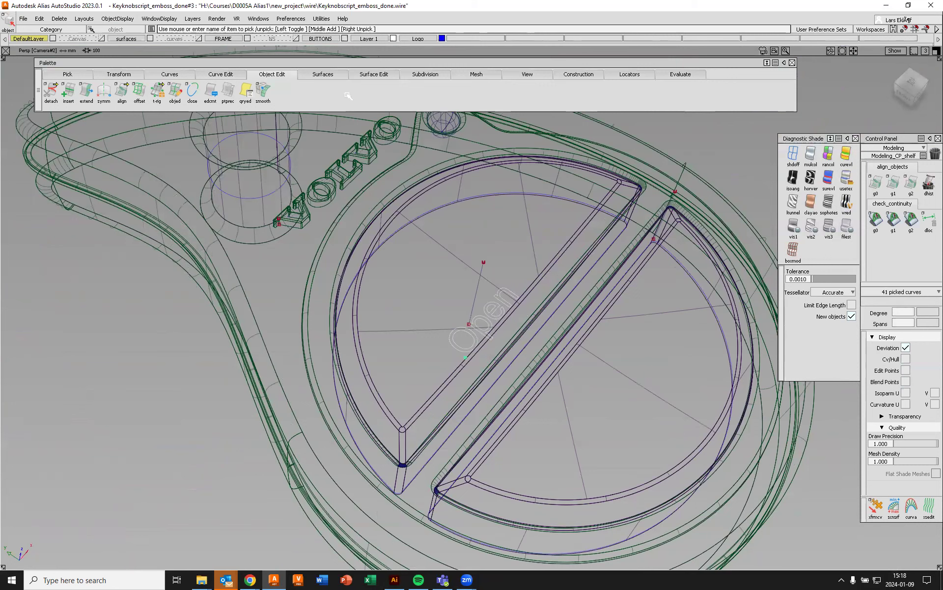
pyautogui.click(328, 74)
pyautogui.moveTo(323, 133)
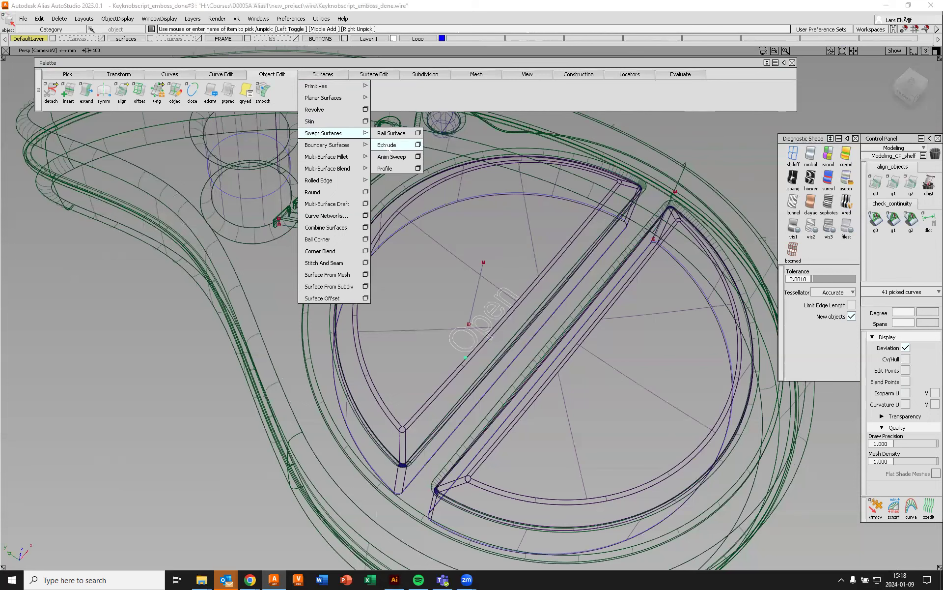
pyautogui.click(388, 146)
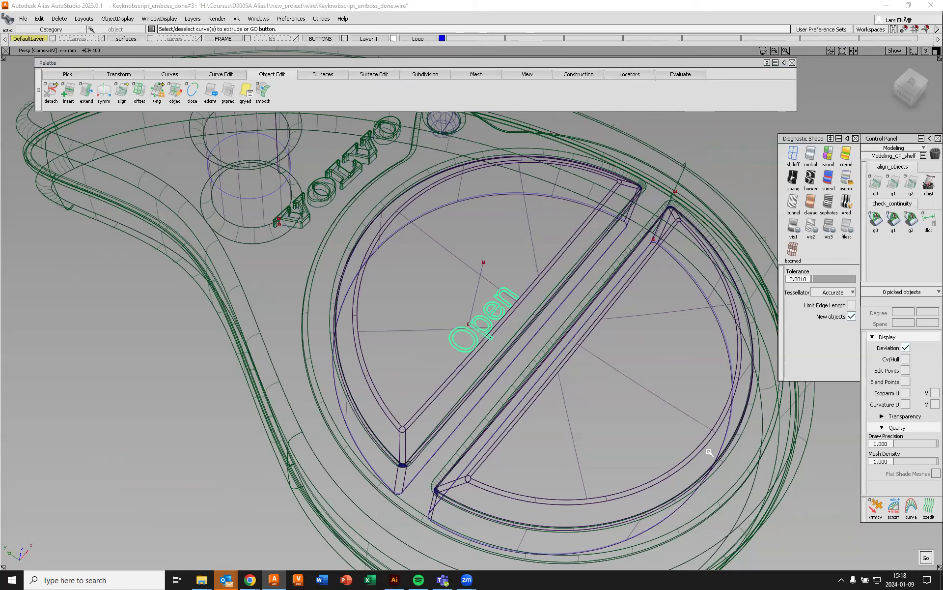
pyautogui.click(926, 556)
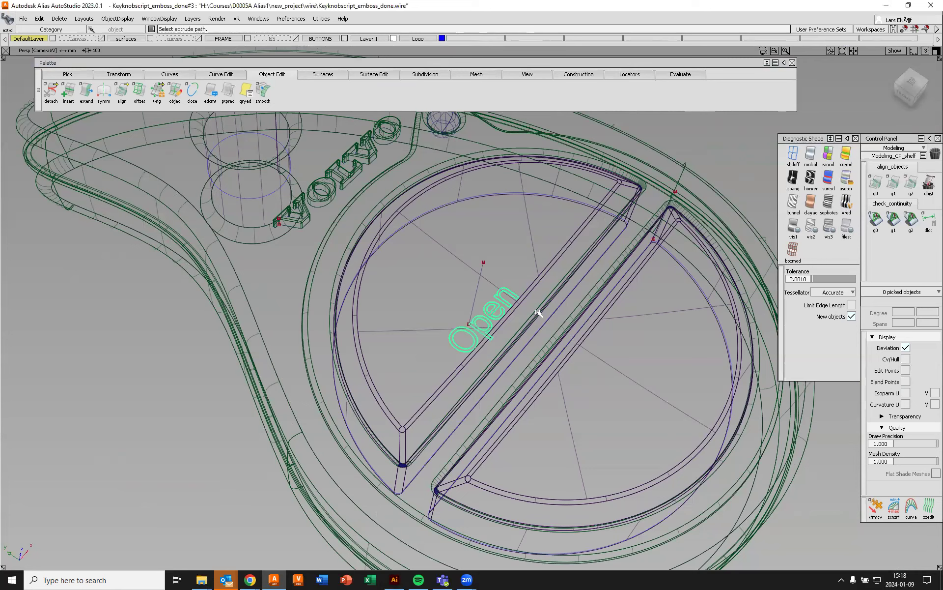
pyautogui.click(478, 289)
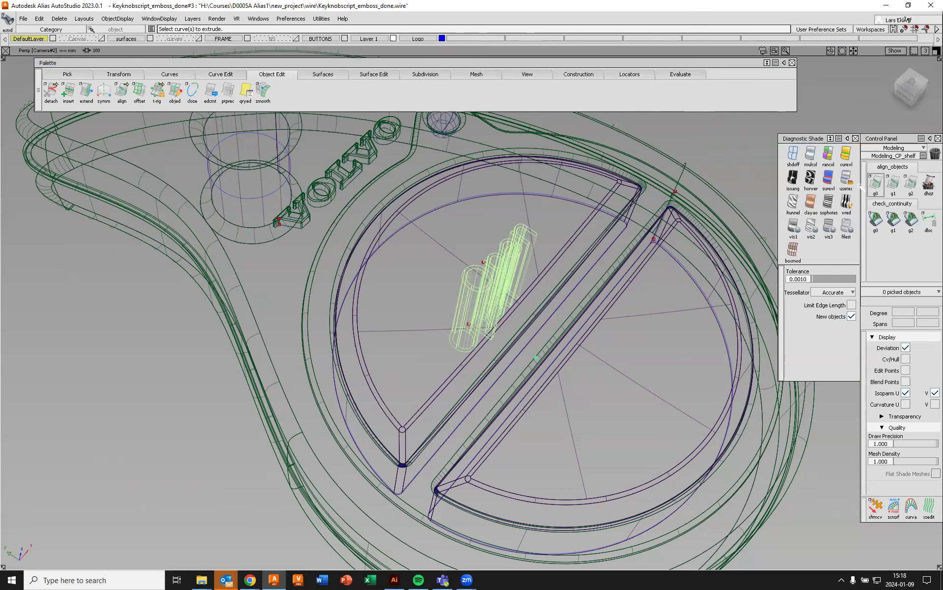
# Apply Multi Color diagnostic shading to the extruded Open letters and examine them against the upper button
pyautogui.click(811, 155)
pyautogui.keyDown('alt'); pyautogui.keyDown('shift'); pyautogui.moveTo(544, 231); pyautogui.dragTo(668, 216); pyautogui.keyUp('shift'); pyautogui.keyUp('alt')
pyautogui.keyDown('alt'); pyautogui.keyDown('shift'); pyautogui.moveTo(769, 188); pyautogui.dragTo(512, 209); pyautogui.keyUp('shift'); pyautogui.keyUp('alt')
pyautogui.keyDown('ctrl'); pyautogui.keyDown('shift'); pyautogui.moveTo(725, 148); pyautogui.dragTo(732, 130); pyautogui.keyUp('shift'); pyautogui.keyUp('ctrl')
pyautogui.keyDown('ctrl'); pyautogui.keyDown('shift'); pyautogui.moveTo(615, 205); pyautogui.dragTo(507, 281); pyautogui.keyUp('shift'); pyautogui.keyUp('ctrl')
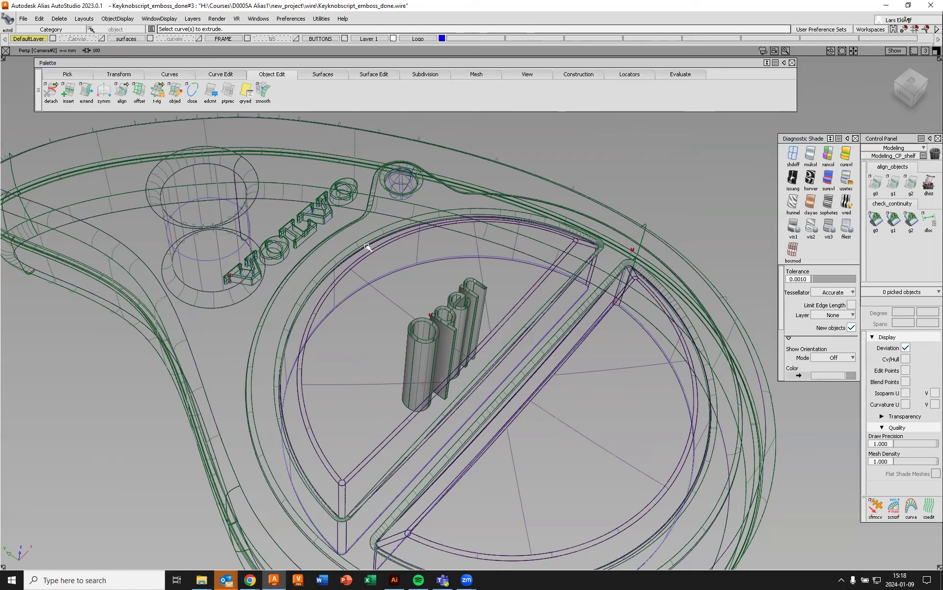
# Hide the surfaces, FRAME, Layer 1 and Logo layers
pyautogui.click(150, 39)
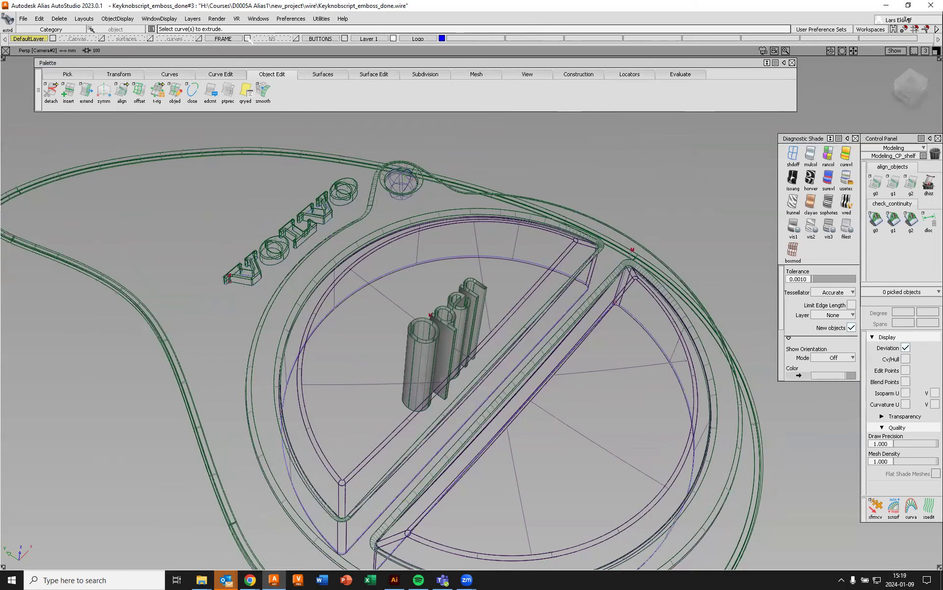
pyautogui.click(247, 39)
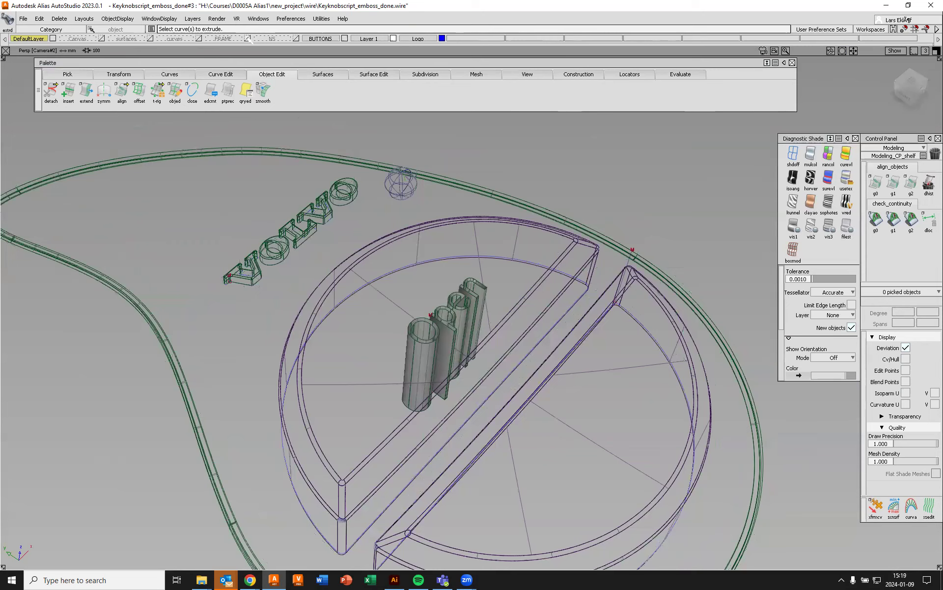
pyautogui.click(393, 39)
pyautogui.click(442, 38)
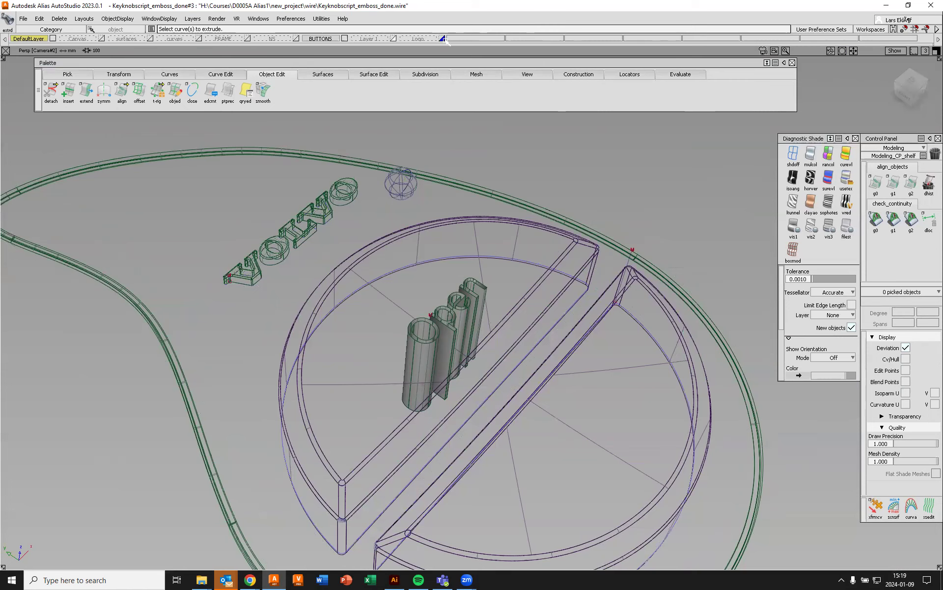
# Assign all the surfaces of the green outline around the fob to the surfaces layer and clear the selection
pyautogui.keyDown('alt'); pyautogui.keyDown('shift'); pyautogui.moveTo(571, 283); pyautogui.dragTo(579, 260, button='right'); pyautogui.keyUp('shift'); pyautogui.keyUp('alt')
pyautogui.keyDown('alt'); pyautogui.keyDown('shift'); pyautogui.moveTo(577, 263); pyautogui.dragTo(348, 305); pyautogui.keyUp('shift'); pyautogui.keyUp('alt')
pyautogui.keyDown('ctrl'); pyautogui.keyDown('shift'); pyautogui.moveTo(146, 292); pyautogui.dragTo(110, 296); pyautogui.keyUp('shift'); pyautogui.keyUp('ctrl')
pyautogui.moveTo(101, 151); pyautogui.dragTo(204, 265)
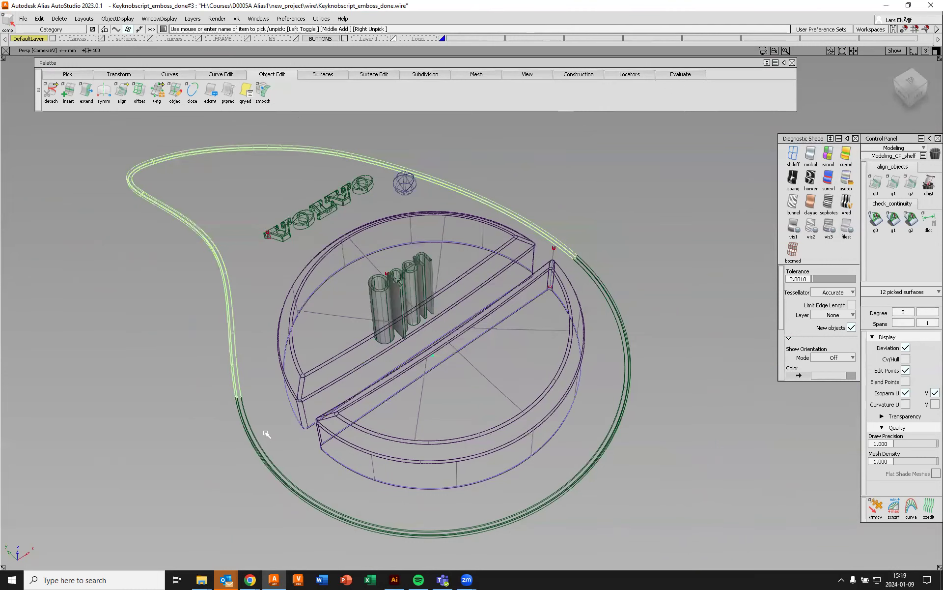
pyautogui.moveTo(267, 434); pyautogui.dragTo(282, 451)
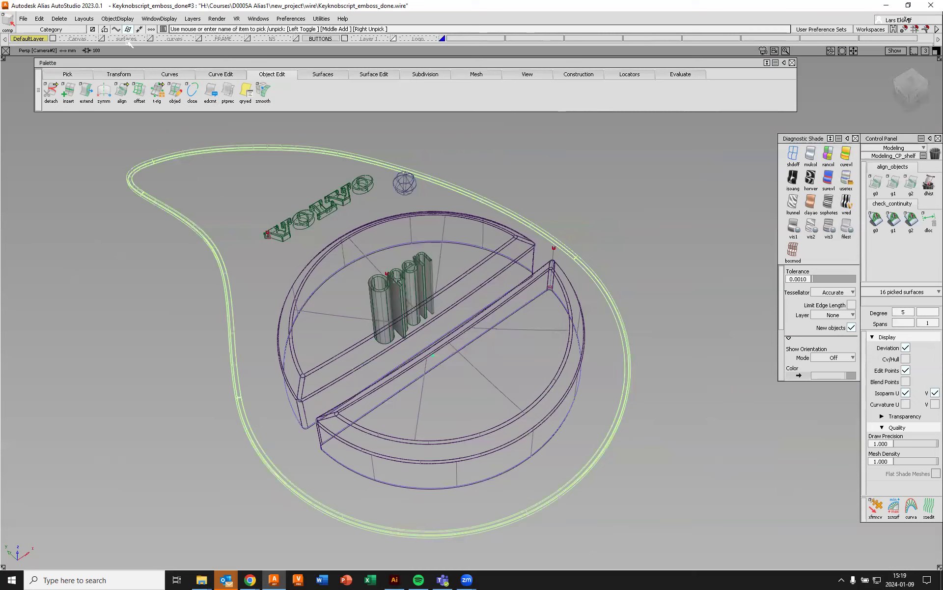
pyautogui.moveTo(134, 43); pyautogui.dragTo(128, 52, button='right')
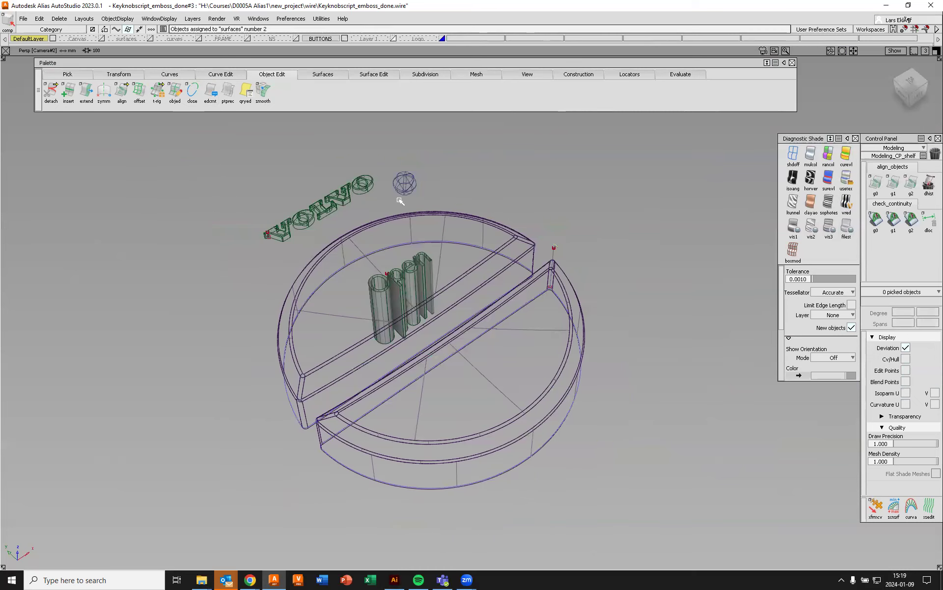
pyautogui.keyDown('ctrl'); pyautogui.keyDown('shift'); pyautogui.click(466, 163); pyautogui.keyUp('shift'); pyautogui.keyUp('ctrl')
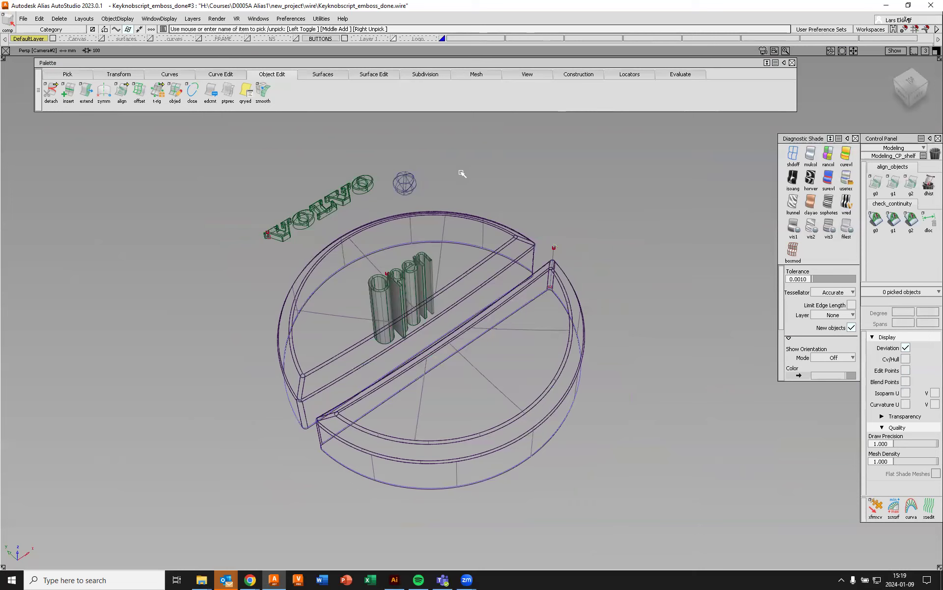
# Create a new layer named LED and give it a bright green colour
pyautogui.click(193, 18)
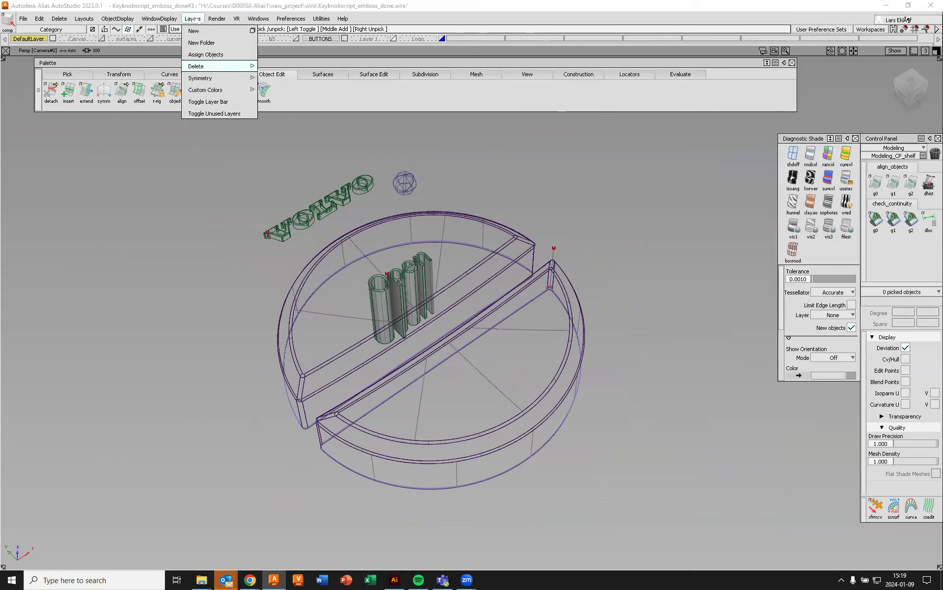
pyautogui.click(246, 31)
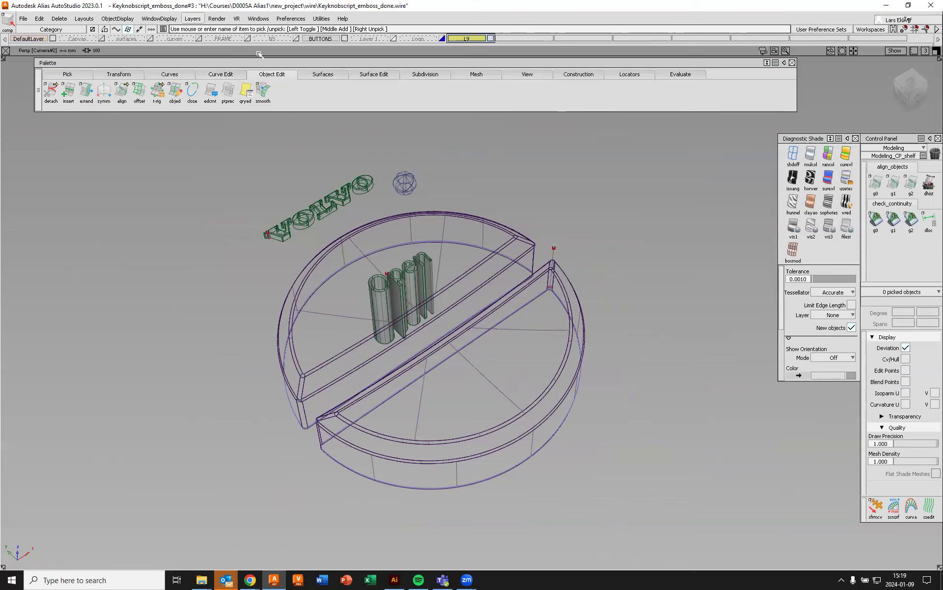
pyautogui.doubleClick(474, 38)
pyautogui.click(491, 38)
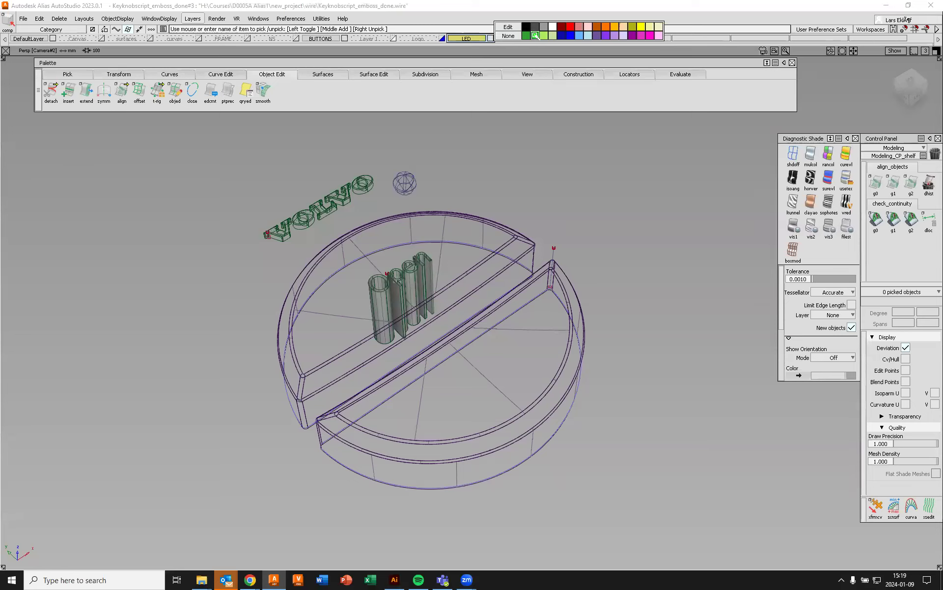
pyautogui.click(535, 36)
# Assign the small sphere beside the VOLVO lettering to the LED layer and hide that layer
pyautogui.keyDown('ctrl'); pyautogui.keyDown('shift'); pyautogui.moveTo(530, 166); pyautogui.dragTo(518, 167); pyautogui.keyUp('shift'); pyautogui.keyUp('ctrl')
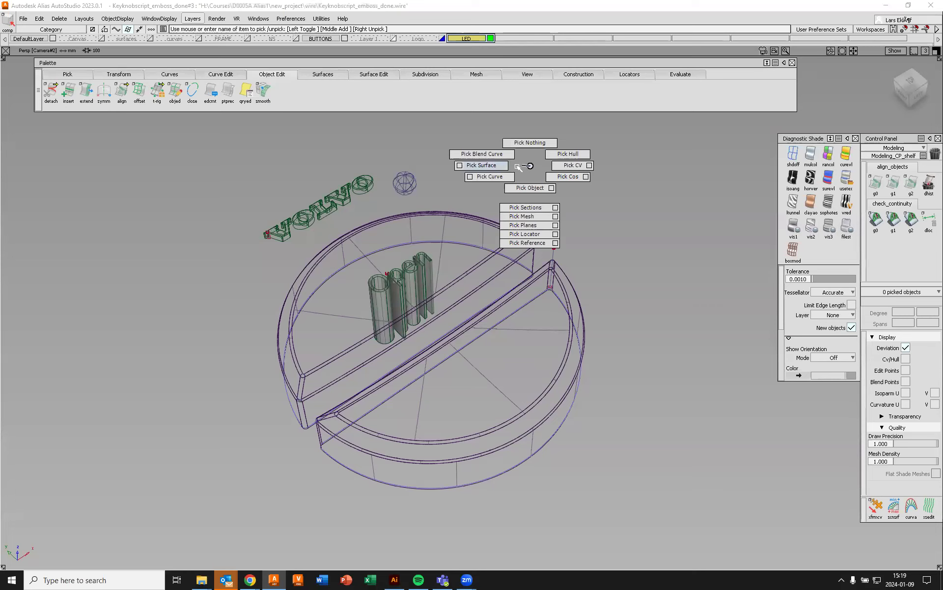
pyautogui.click(411, 177)
pyautogui.rightClick(464, 39)
pyautogui.click(462, 50)
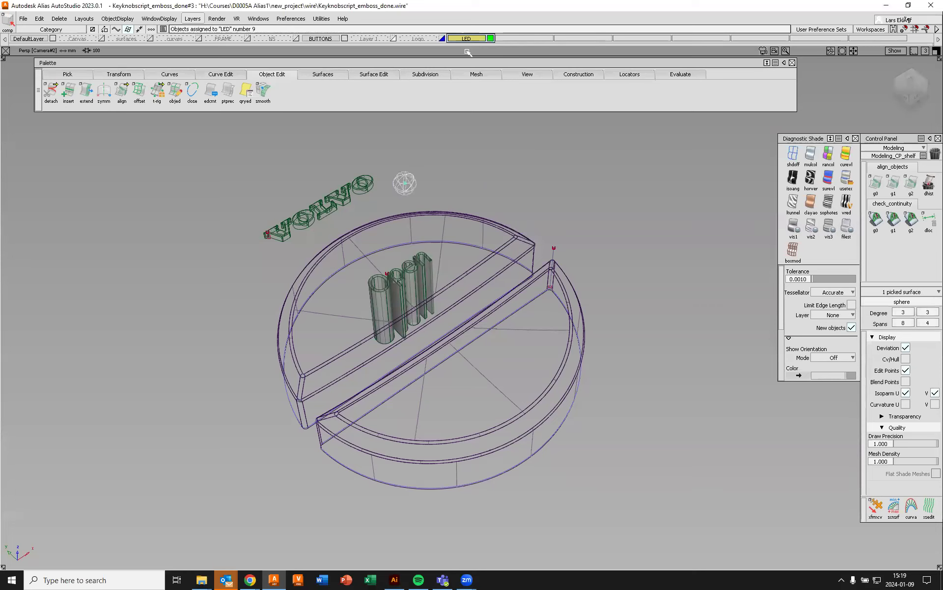
pyautogui.keyDown('ctrl'); pyautogui.keyDown('shift'); pyautogui.moveTo(608, 176); pyautogui.dragTo(599, 152); pyautogui.keyUp('shift'); pyautogui.keyUp('ctrl')
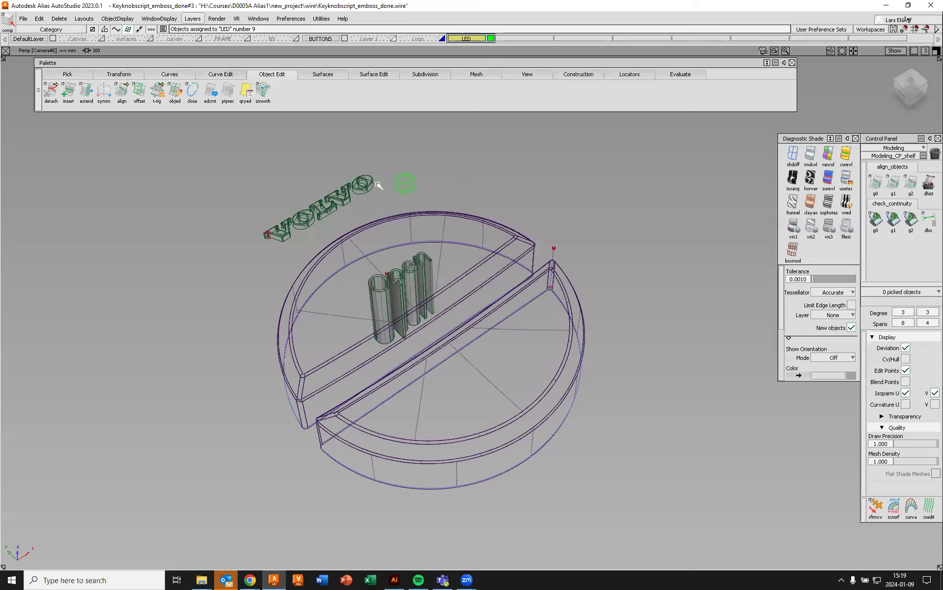
pyautogui.click(490, 38)
# Assign the VOLVO lettering surfaces to the Logo layer
pyautogui.keyDown('alt'); pyautogui.keyDown('shift'); pyautogui.moveTo(515, 175); pyautogui.dragTo(414, 384); pyautogui.keyUp('shift'); pyautogui.keyUp('alt')
pyautogui.keyDown('alt'); pyautogui.keyDown('shift'); pyautogui.moveTo(475, 321); pyautogui.dragTo(505, 429, button='middle'); pyautogui.keyUp('shift'); pyautogui.keyUp('alt')
pyautogui.keyDown('ctrl'); pyautogui.keyDown('shift'); pyautogui.click(582, 204); pyautogui.keyUp('shift'); pyautogui.keyUp('ctrl')
pyautogui.keyDown('ctrl'); pyautogui.keyDown('shift'); pyautogui.click(558, 204); pyautogui.keyUp('shift'); pyautogui.keyUp('ctrl')
pyautogui.moveTo(265, 238); pyautogui.dragTo(439, 287)
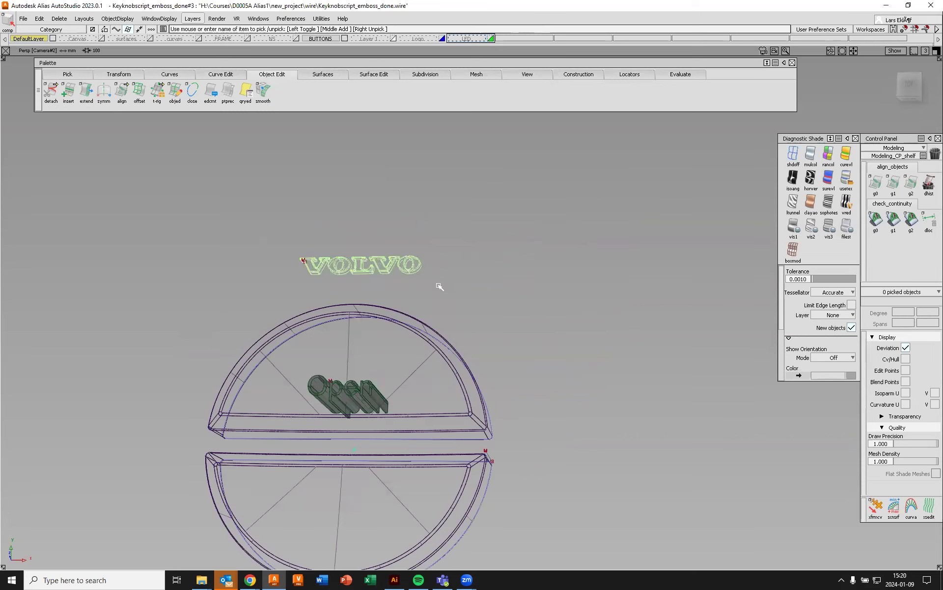
pyautogui.rightClick(425, 39)
pyautogui.click(418, 56)
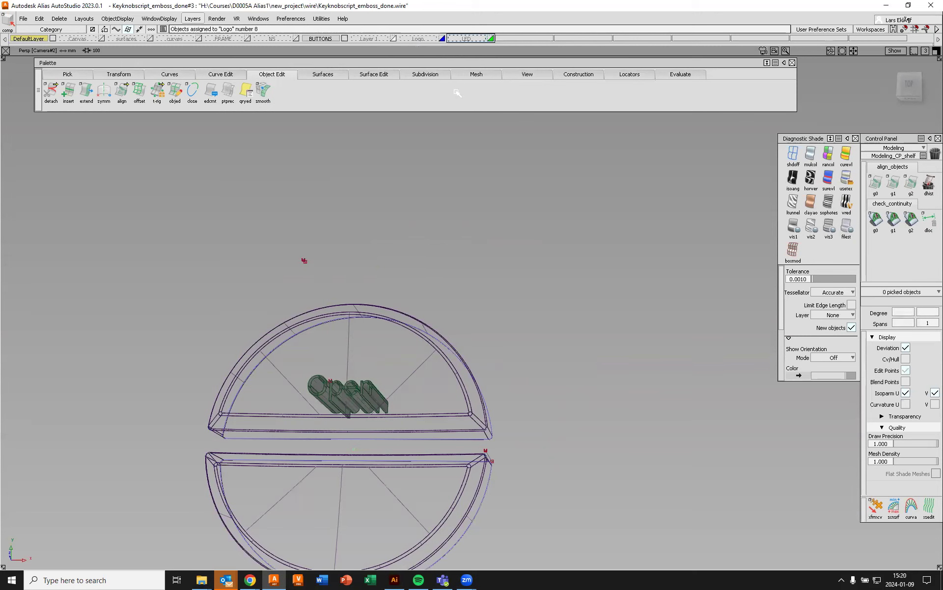
# Delete the short straight curve left where the VOLVO lettering was, together with its construction history
pyautogui.keyDown('alt'); pyautogui.keyDown('shift'); pyautogui.moveTo(521, 290); pyautogui.dragTo(298, 274); pyautogui.keyUp('shift'); pyautogui.keyUp('alt')
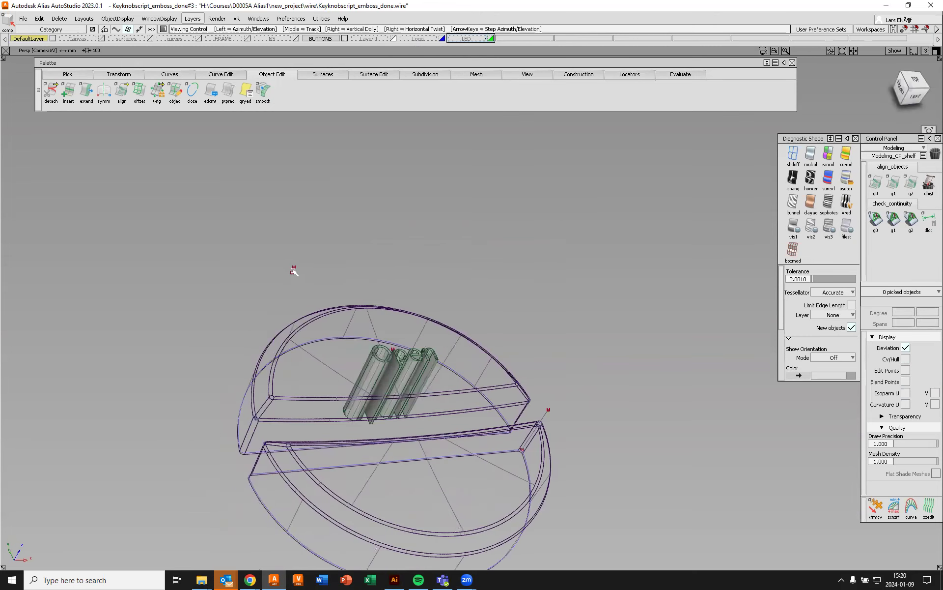
pyautogui.scroll(8, 288, 268)
pyautogui.keyDown('ctrl'); pyautogui.keyDown('shift'); pyautogui.moveTo(378, 232); pyautogui.dragTo(312, 269); pyautogui.keyUp('shift'); pyautogui.keyUp('ctrl')
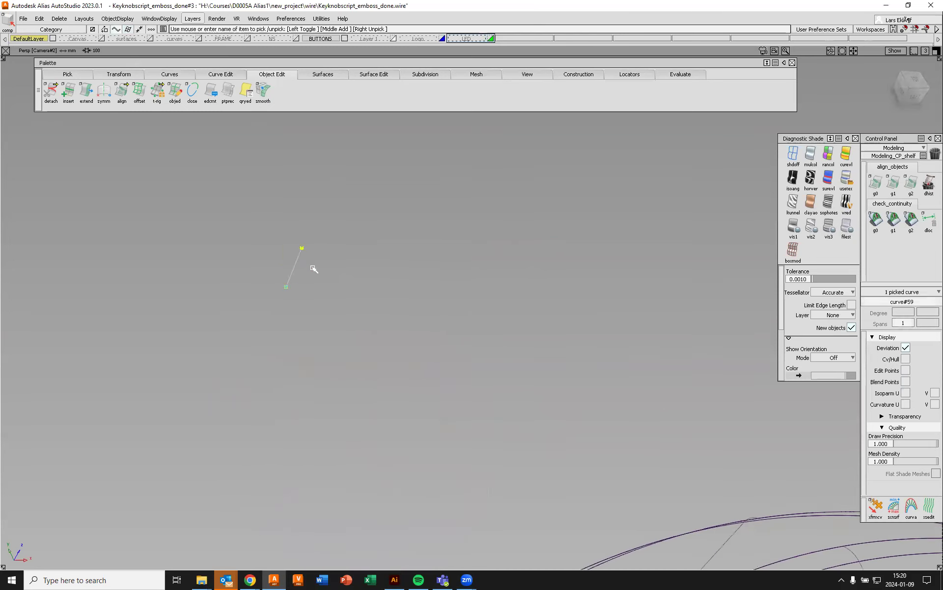
pyautogui.press('Delete')
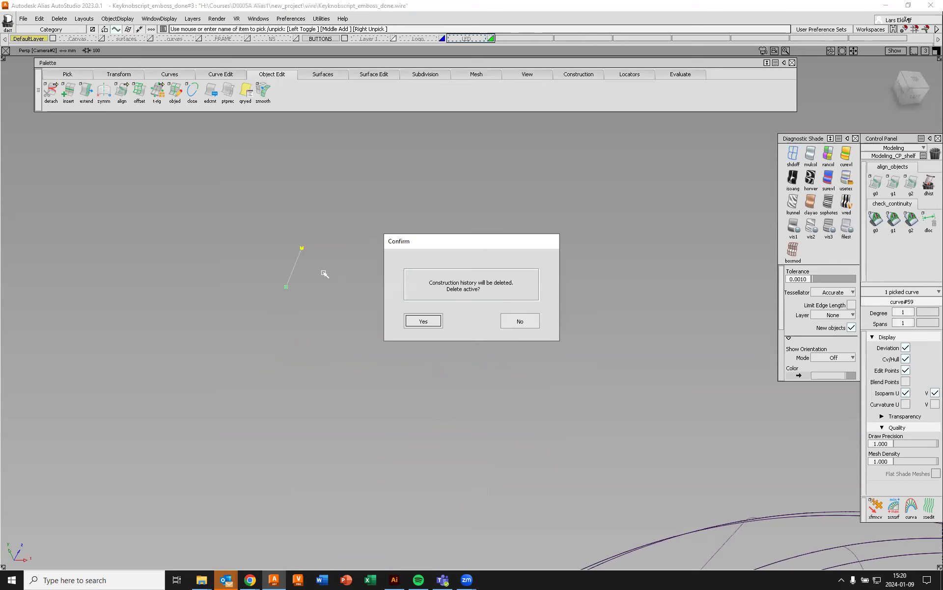
pyautogui.press('Return')
# Turn off the diagnostic shading on the extruded Open letters and get ready to pick surfaces
pyautogui.keyDown('alt'); pyautogui.keyDown('shift'); pyautogui.moveTo(366, 260); pyautogui.dragTo(611, 353); pyautogui.keyUp('shift'); pyautogui.keyUp('alt')
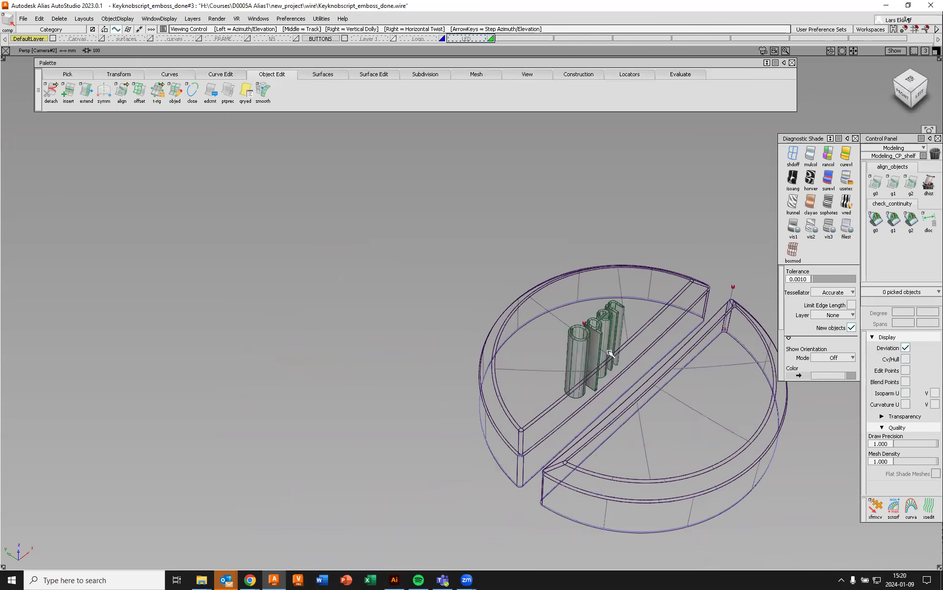
pyautogui.scroll(4, 664, 363)
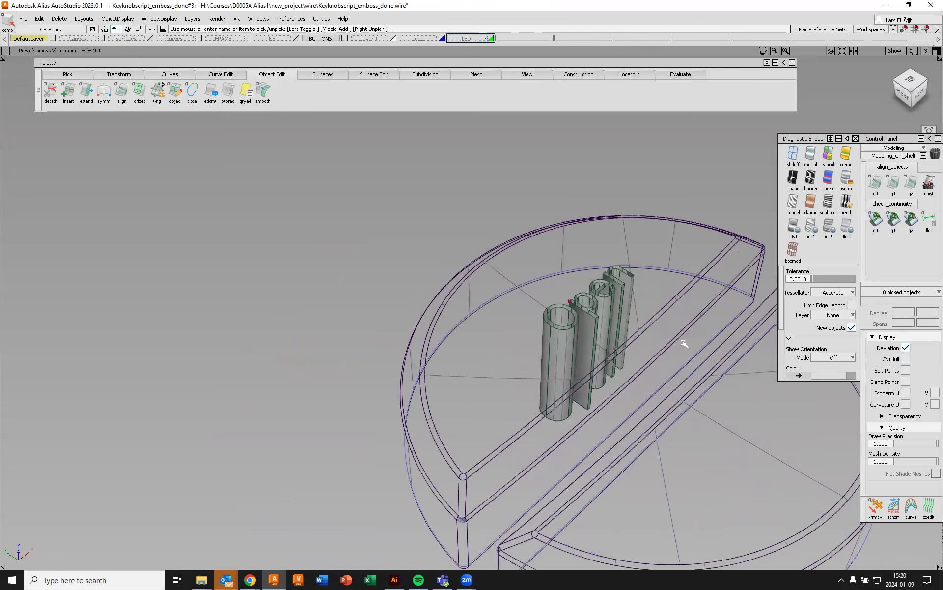
pyautogui.keyDown('alt'); pyautogui.keyDown('shift'); pyautogui.moveTo(557, 313); pyautogui.dragTo(619, 326, button='right'); pyautogui.keyUp('shift'); pyautogui.keyUp('alt')
pyautogui.keyDown('alt'); pyautogui.keyDown('shift'); pyautogui.moveTo(619, 326); pyautogui.dragTo(438, 292, button='middle'); pyautogui.keyUp('shift'); pyautogui.keyUp('alt')
pyautogui.keyDown('alt'); pyautogui.keyDown('shift'); pyautogui.moveTo(437, 292); pyautogui.dragTo(489, 314); pyautogui.keyUp('shift'); pyautogui.keyUp('alt')
pyautogui.keyDown('ctrl'); pyautogui.keyDown('shift'); pyautogui.moveTo(703, 165); pyautogui.dragTo(703, 142); pyautogui.keyUp('shift'); pyautogui.keyUp('ctrl')
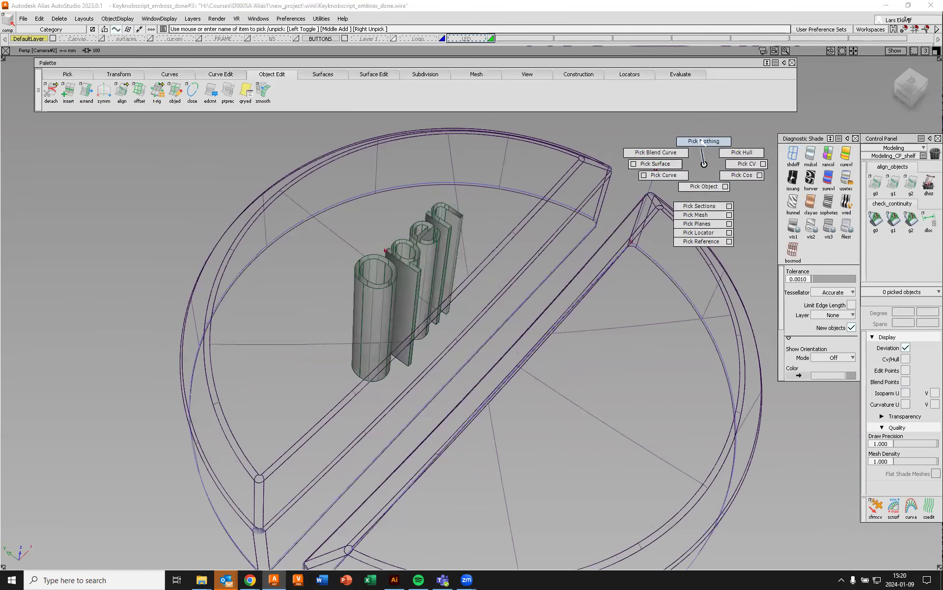
pyautogui.click(793, 154)
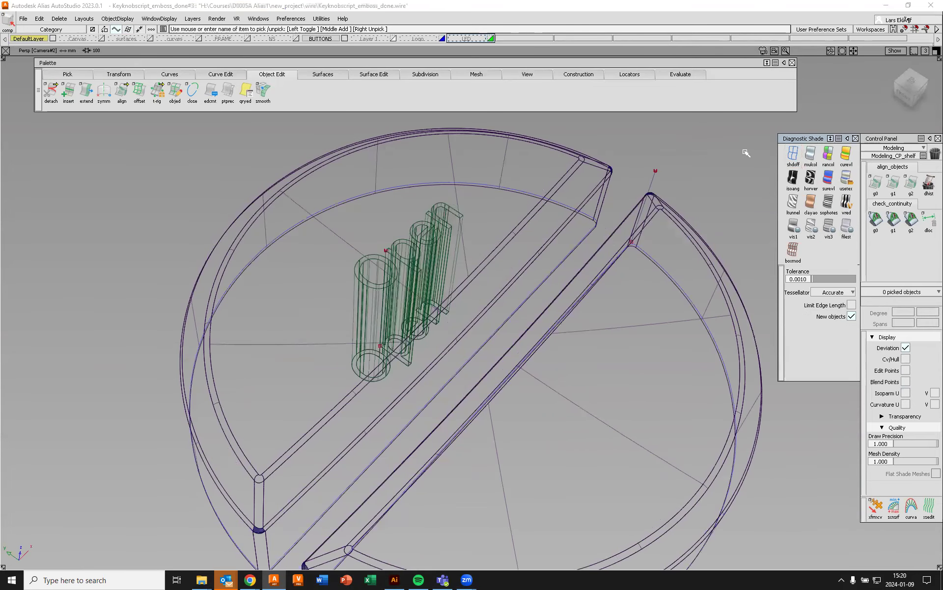
pyautogui.keyDown('ctrl'); pyautogui.keyDown('shift'); pyautogui.moveTo(617, 136); pyautogui.dragTo(581, 134); pyautogui.keyUp('shift'); pyautogui.keyUp('ctrl')
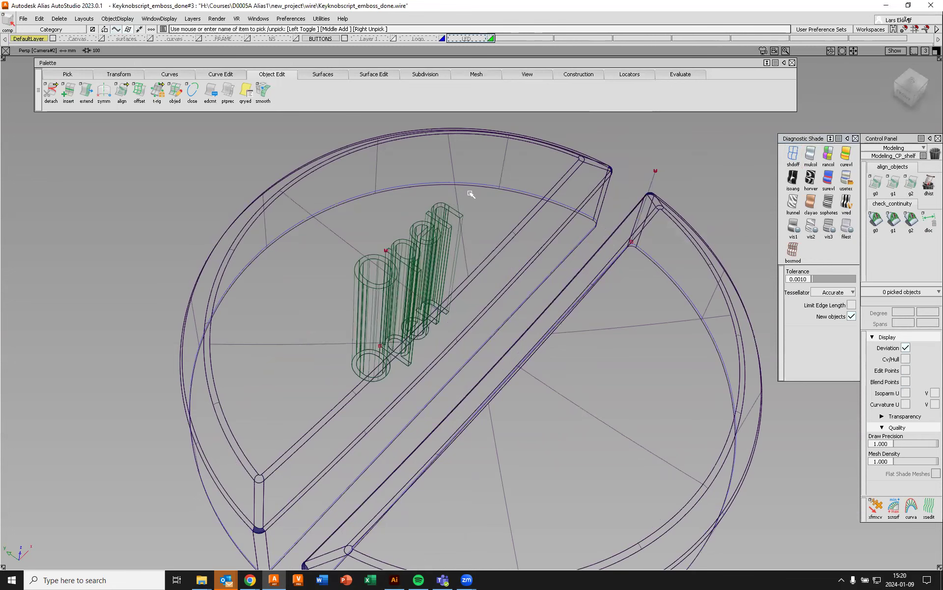
# Offset the upper button's top surface by 0.2 with the Offset tool
pyautogui.click(337, 236)
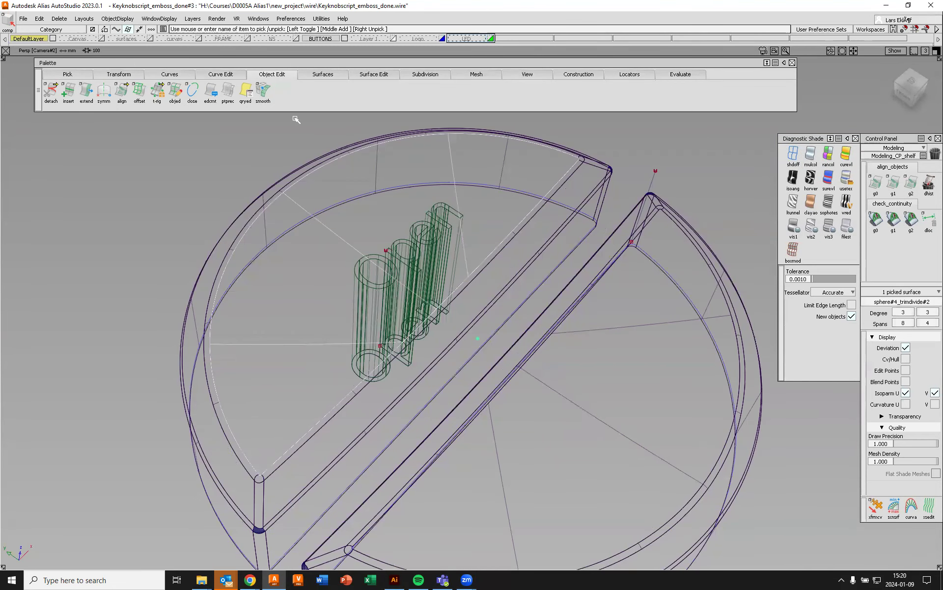
pyautogui.click(322, 75)
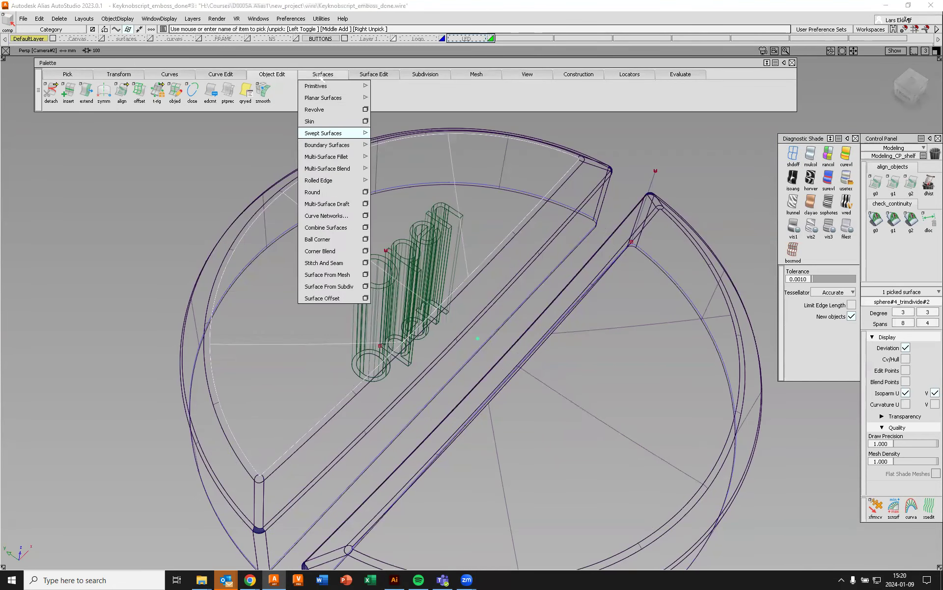
pyautogui.moveTo(285, 76)
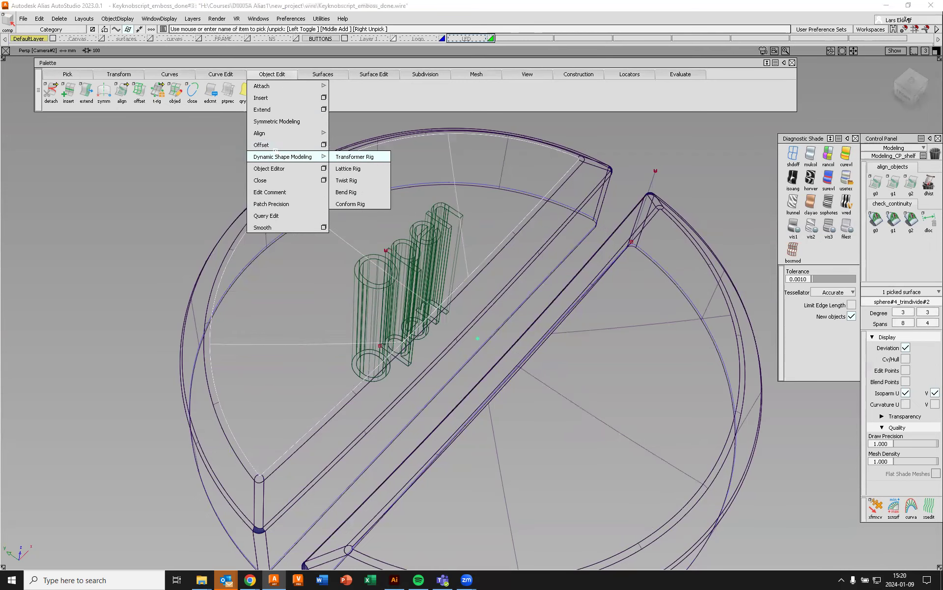
pyautogui.click(326, 145)
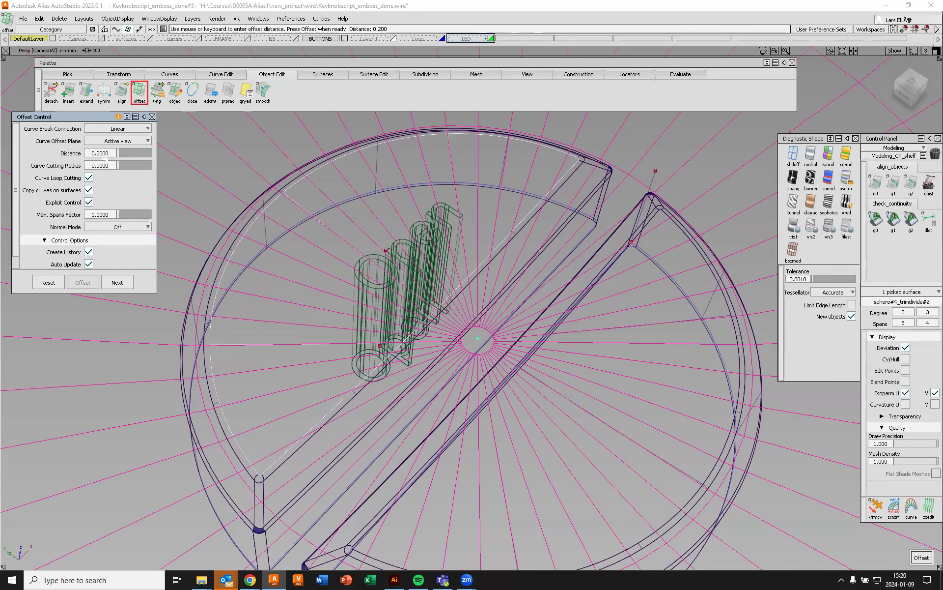
pyautogui.click(921, 557)
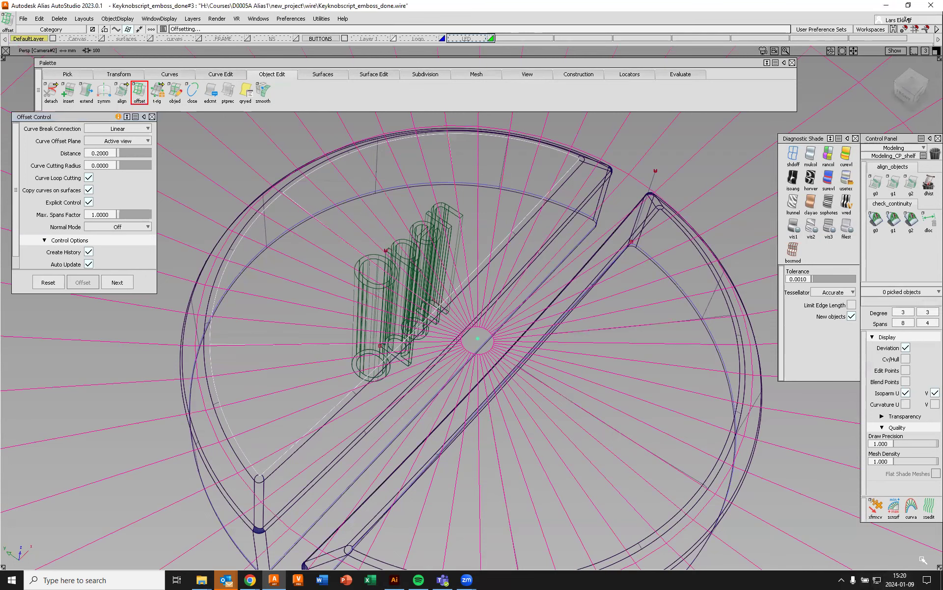
# Examine the offset copy of the button's top surface around the extruded Open letters
pyautogui.hotkey('shift', 'alt')
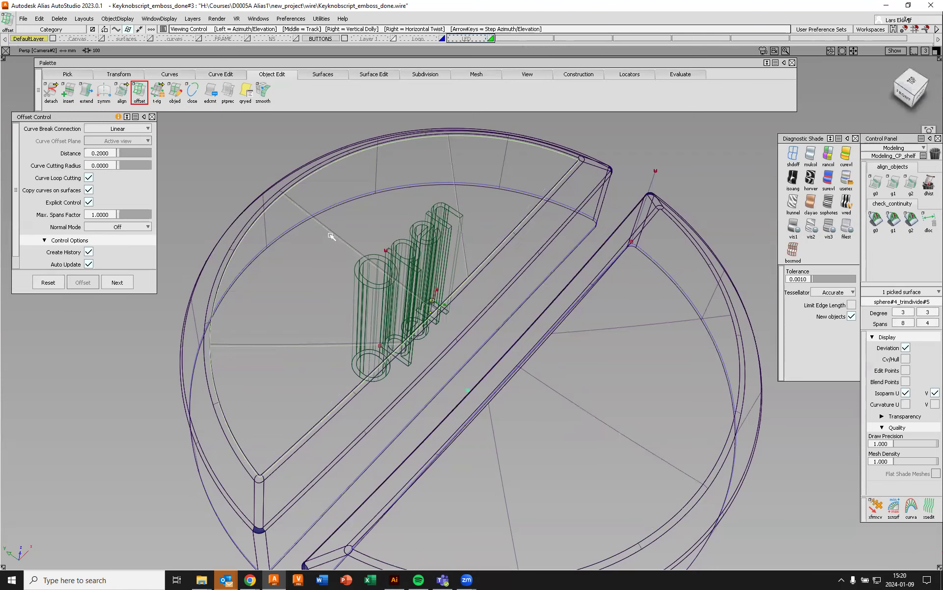
pyautogui.moveTo(323, 226)
pyautogui.keyDown('alt'); pyautogui.keyDown('shift'); pyautogui.mouseDown(button='right')
pyautogui.moveTo(322, 271)
pyautogui.moveTo(332, 242)
pyautogui.mouseUp(button='right'); pyautogui.keyUp('shift'); pyautogui.keyUp('alt')
pyautogui.keyDown('alt'); pyautogui.keyDown('shift'); pyautogui.moveTo(331, 242); pyautogui.dragTo(522, 227); pyautogui.keyUp('shift'); pyautogui.keyUp('alt')
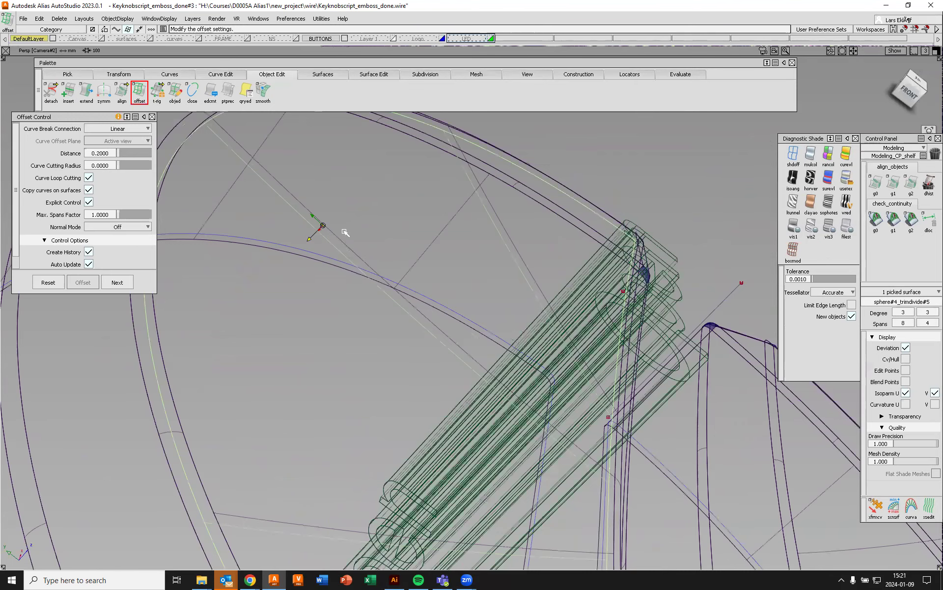
pyautogui.keyDown('alt'); pyautogui.keyDown('shift'); pyautogui.moveTo(434, 247); pyautogui.dragTo(249, 210); pyautogui.keyUp('shift'); pyautogui.keyUp('alt')
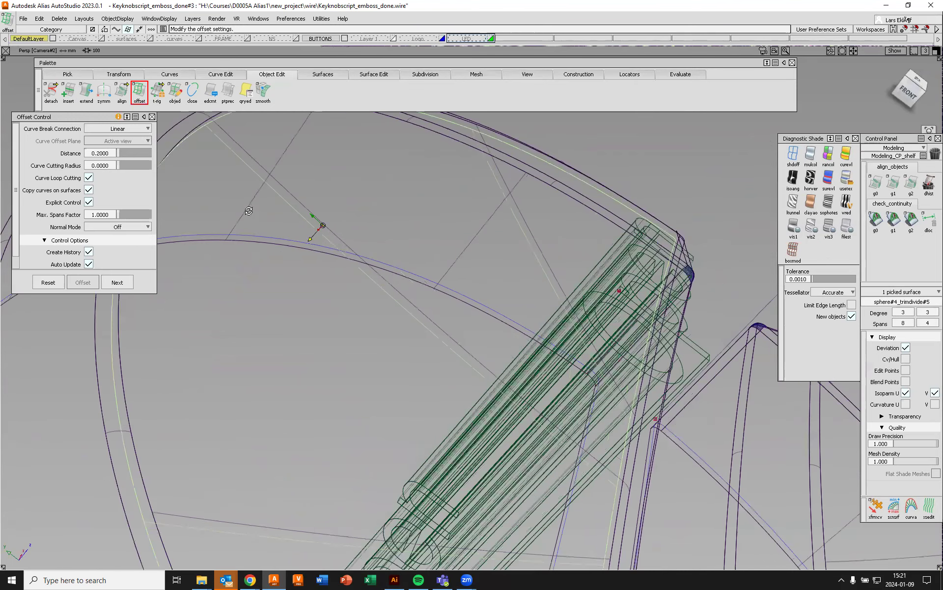
pyautogui.keyDown('alt'); pyautogui.keyDown('shift'); pyautogui.moveTo(290, 236); pyautogui.dragTo(449, 327); pyautogui.keyUp('shift'); pyautogui.keyUp('alt')
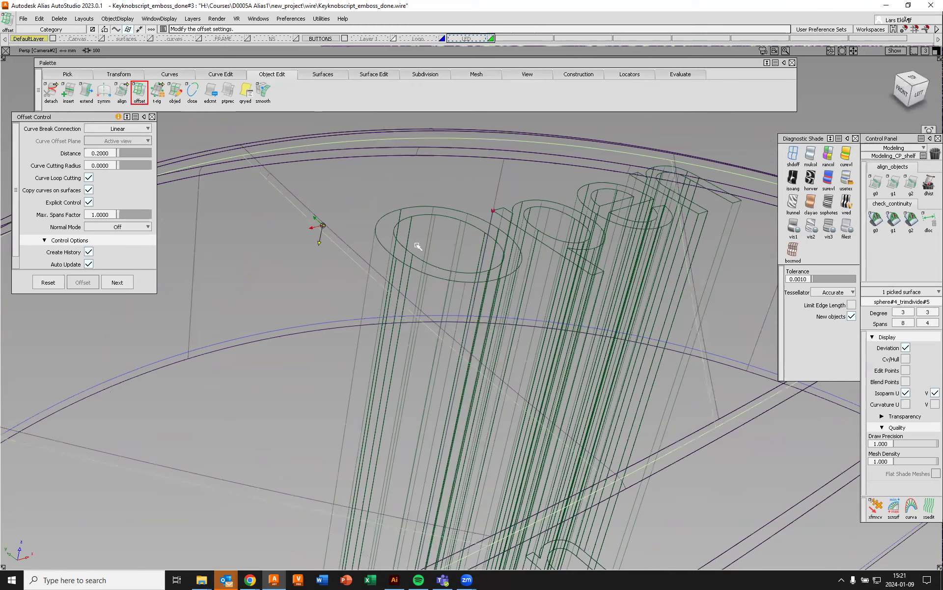
pyautogui.keyDown('alt'); pyautogui.keyDown('shift'); pyautogui.moveTo(411, 242); pyautogui.dragTo(396, 269); pyautogui.keyUp('shift'); pyautogui.keyUp('alt')
pyautogui.keyDown('alt'); pyautogui.keyDown('shift'); pyautogui.moveTo(472, 277); pyautogui.dragTo(397, 296, button='right'); pyautogui.keyUp('shift'); pyautogui.keyUp('alt')
pyautogui.keyDown('alt'); pyautogui.keyDown('shift'); pyautogui.moveTo(396, 297); pyautogui.dragTo(338, 299); pyautogui.keyUp('shift'); pyautogui.keyUp('alt')
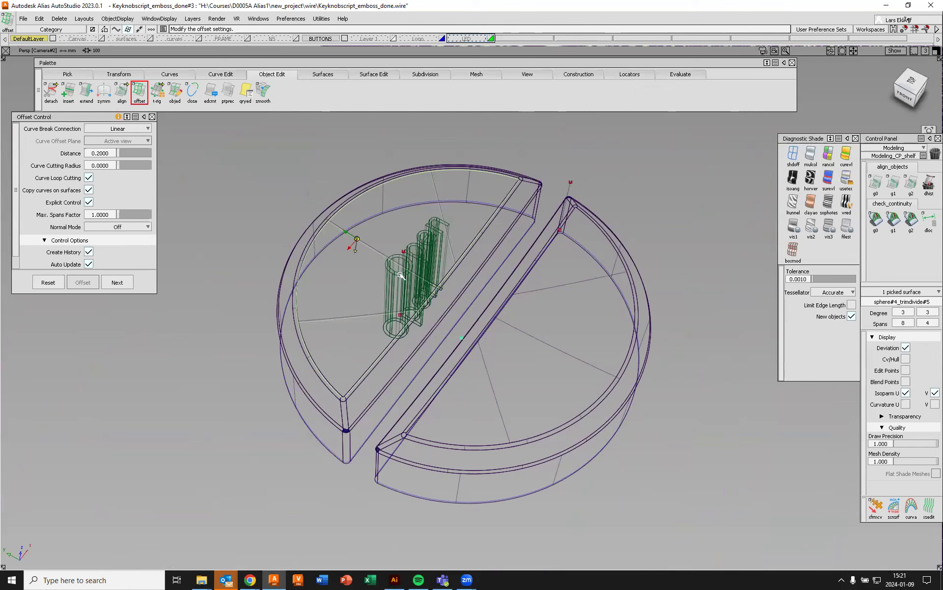
# Intersect the extruded Open letter surfaces with both the upper button's top surface and its offset copy
pyautogui.keyDown('alt'); pyautogui.keyDown('shift'); pyautogui.moveTo(389, 259); pyautogui.dragTo(679, 169); pyautogui.keyUp('shift'); pyautogui.keyUp('alt')
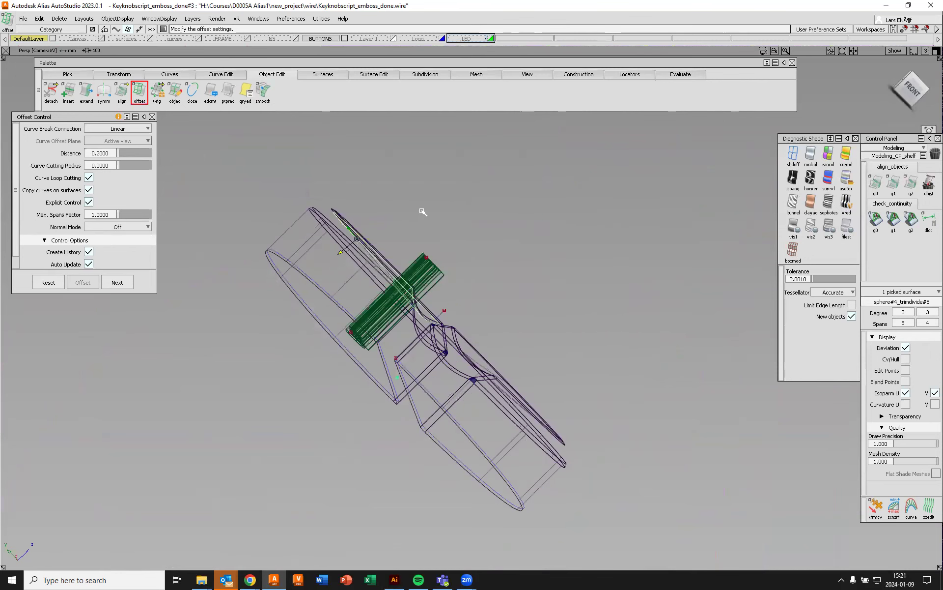
pyautogui.keyDown('ctrl'); pyautogui.keyDown('shift'); pyautogui.moveTo(581, 241); pyautogui.dragTo(551, 222); pyautogui.keyUp('shift'); pyautogui.keyUp('ctrl')
pyautogui.moveTo(417, 239); pyautogui.dragTo(480, 281)
pyautogui.moveTo(502, 210)
pyautogui.keyDown('alt'); pyautogui.keyDown('shift'); pyautogui.mouseDown()
pyautogui.moveTo(526, 223)
pyautogui.moveTo(497, 211)
pyautogui.moveTo(429, 250)
pyautogui.moveTo(496, 214)
pyautogui.mouseUp(); pyautogui.keyUp('shift'); pyautogui.keyUp('alt')
pyautogui.keyDown('ctrl'); pyautogui.keyDown('shift'); pyautogui.middleClick(559, 196); pyautogui.keyUp('shift'); pyautogui.keyUp('ctrl')
pyautogui.keyDown('ctrl'); pyautogui.keyDown('shift'); pyautogui.moveTo(558, 196); pyautogui.dragTo(547, 273, button='middle'); pyautogui.keyUp('shift'); pyautogui.keyUp('ctrl')
pyautogui.moveTo(319, 297); pyautogui.dragTo(308, 276)
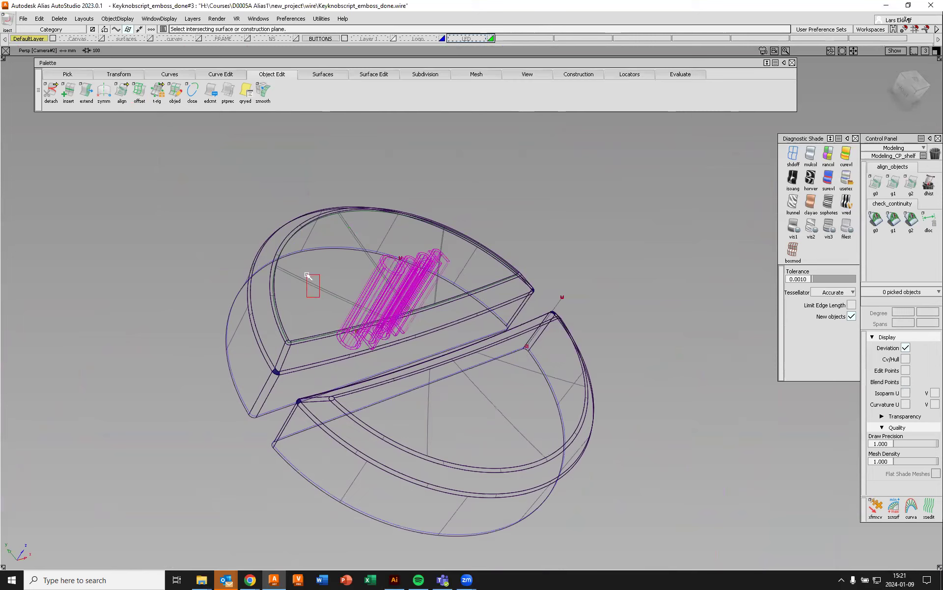
pyautogui.moveTo(308, 276); pyautogui.dragTo(309, 276)
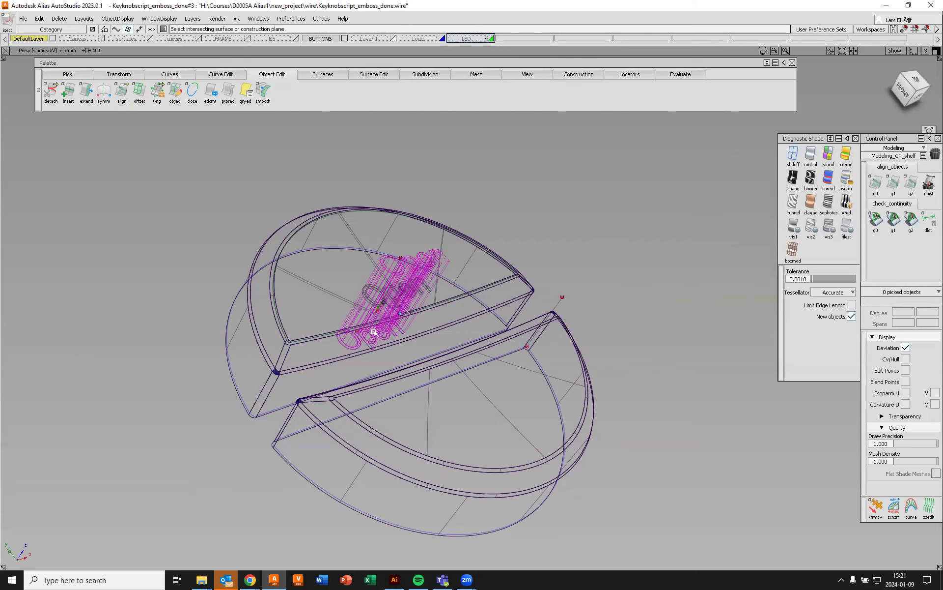
# Pick all the extruded Open letter surfaces and create a new layer named letters
pyautogui.scroll(2, 383, 307)
pyautogui.scroll(3, 397, 281)
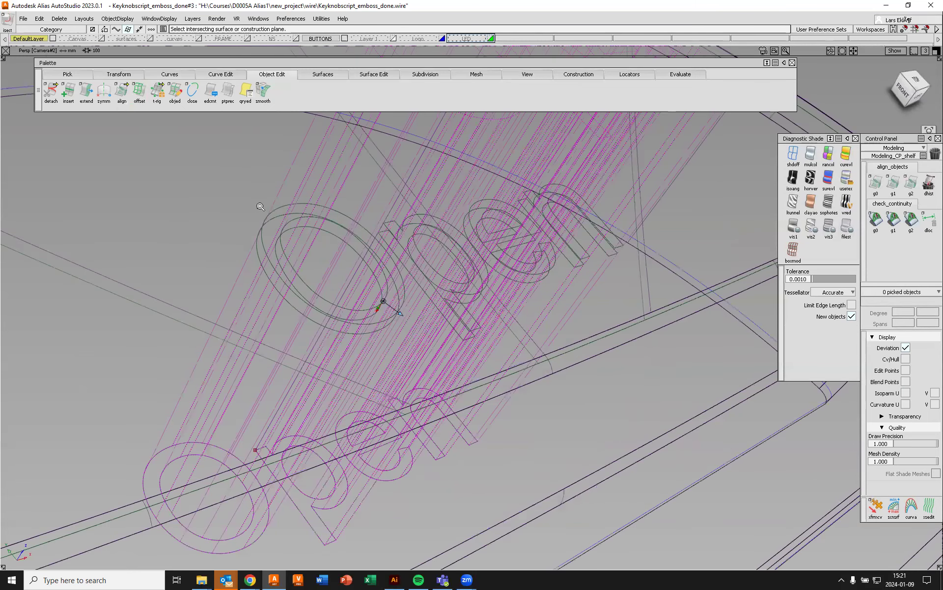
pyautogui.keyDown('alt'); pyautogui.keyDown('shift'); pyautogui.moveTo(260, 206); pyautogui.dragTo(262, 225, button='right'); pyautogui.keyUp('shift'); pyautogui.keyUp('alt')
pyautogui.scroll(-3, 260, 239)
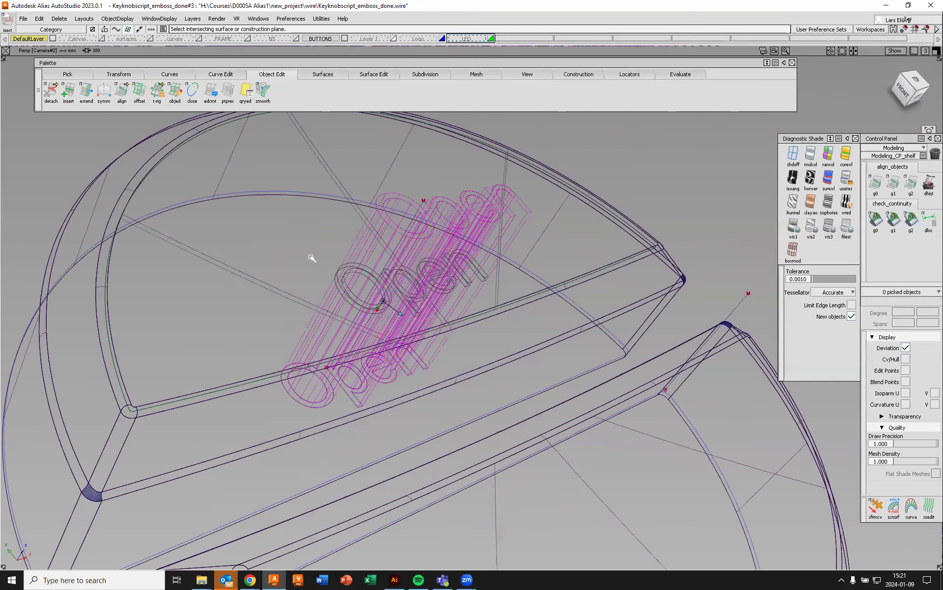
pyautogui.scroll(-2, 378, 282)
pyautogui.keyDown('alt'); pyautogui.keyDown('shift'); pyautogui.moveTo(577, 340); pyautogui.dragTo(494, 233); pyautogui.keyUp('shift'); pyautogui.keyUp('alt')
pyautogui.moveTo(404, 232); pyautogui.dragTo(450, 287)
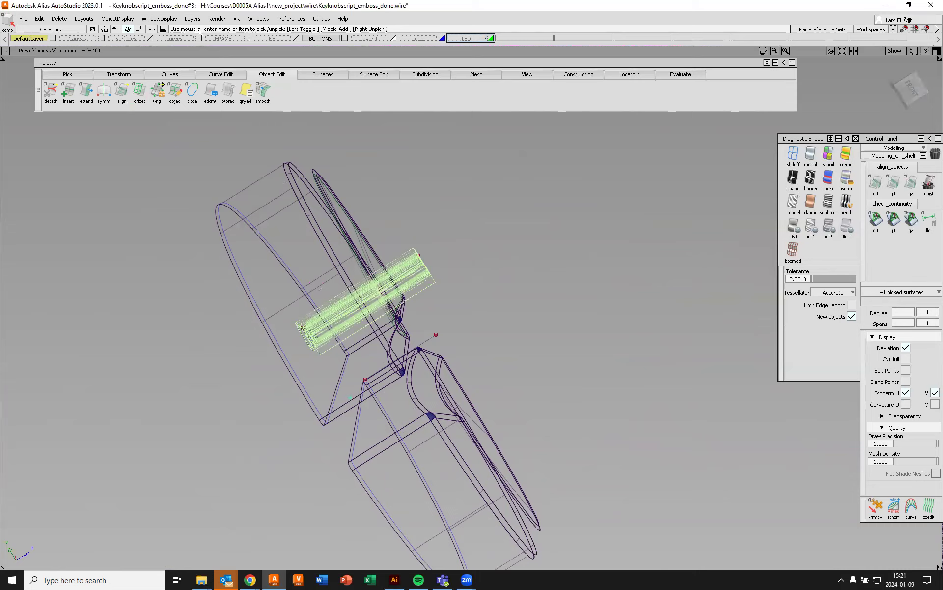
pyautogui.click(193, 18)
pyautogui.click(197, 30)
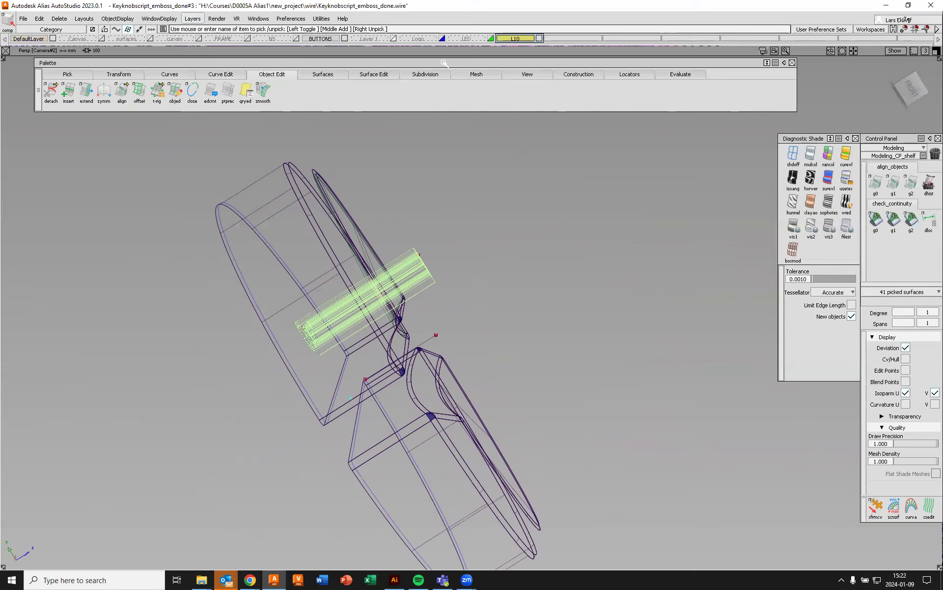
pyautogui.doubleClick(529, 39)
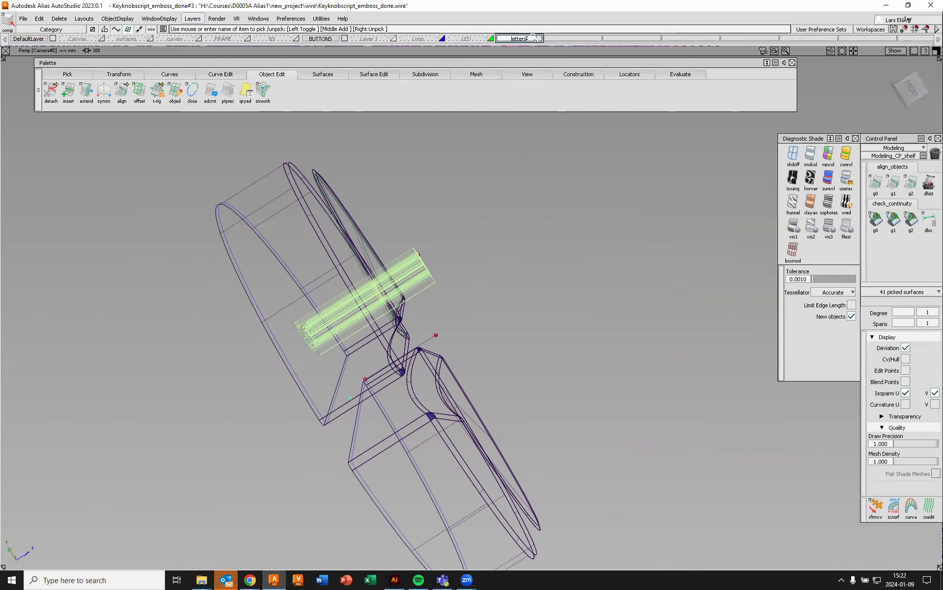
pyautogui.press('Return')
# Assign the picked extruded letter surfaces to the letters layer and hide that layer
pyautogui.rightClick(532, 38)
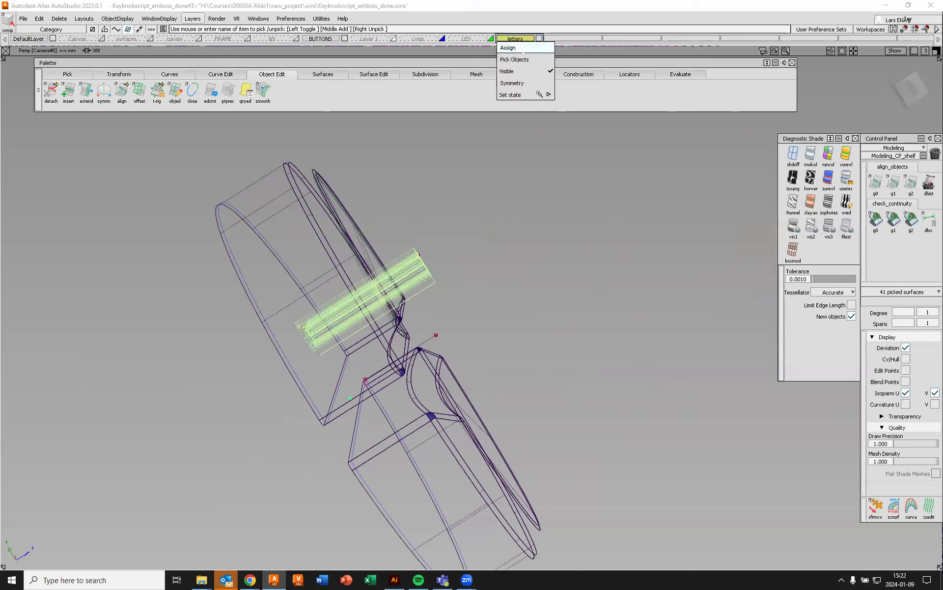
pyautogui.click(522, 51)
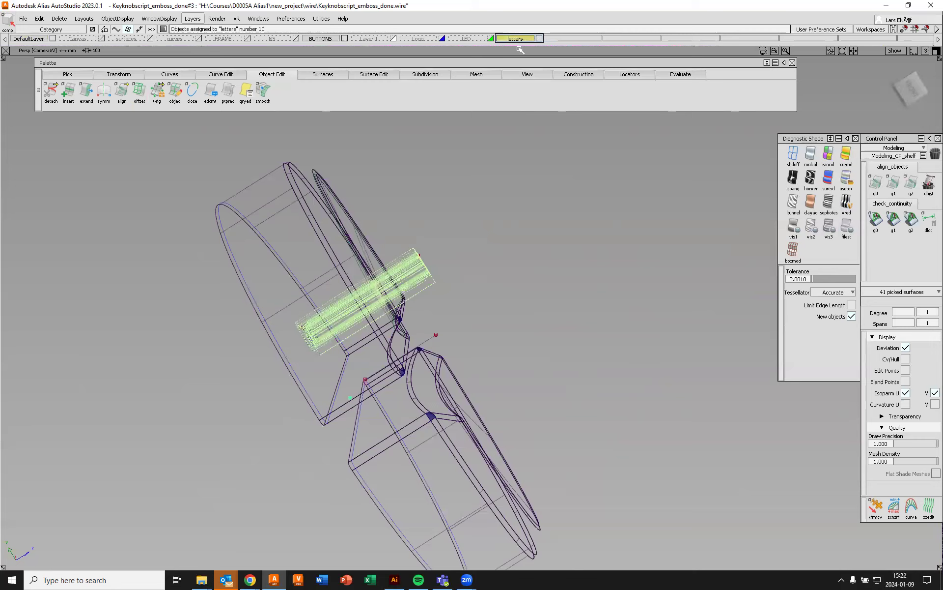
pyautogui.click(538, 39)
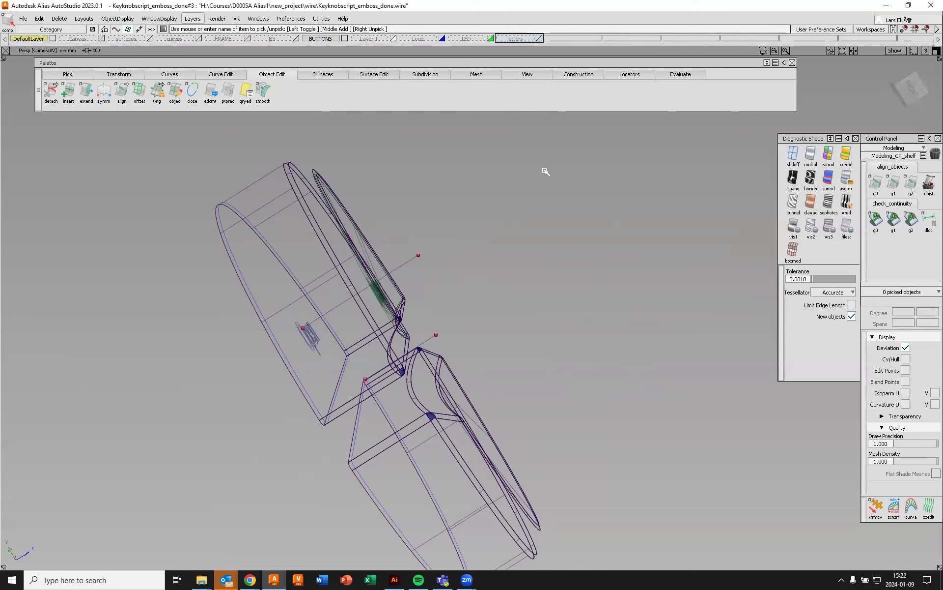
# Examine the Open intersection curves on the button's top surface and on its offset copy
pyautogui.keyDown('alt'); pyautogui.keyDown('shift'); pyautogui.moveTo(480, 190); pyautogui.dragTo(411, 237); pyautogui.keyUp('shift'); pyautogui.keyUp('alt')
pyautogui.keyDown('alt'); pyautogui.keyDown('shift'); pyautogui.click(436, 296); pyautogui.keyUp('shift'); pyautogui.keyUp('alt')
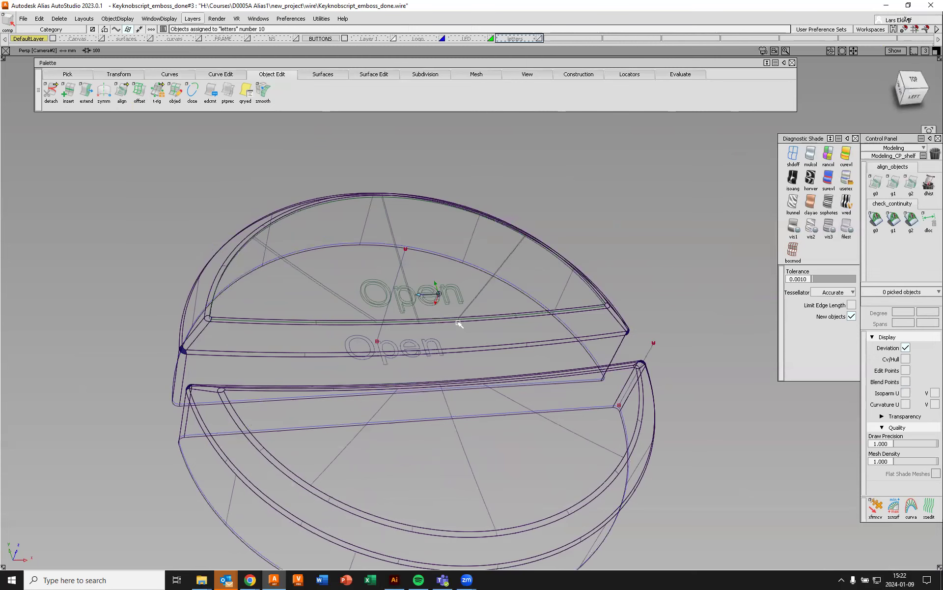
pyautogui.scroll(8, 467, 313)
pyautogui.keyDown('alt'); pyautogui.keyDown('shift'); pyautogui.moveTo(411, 239); pyautogui.dragTo(336, 242); pyautogui.keyUp('shift'); pyautogui.keyUp('alt')
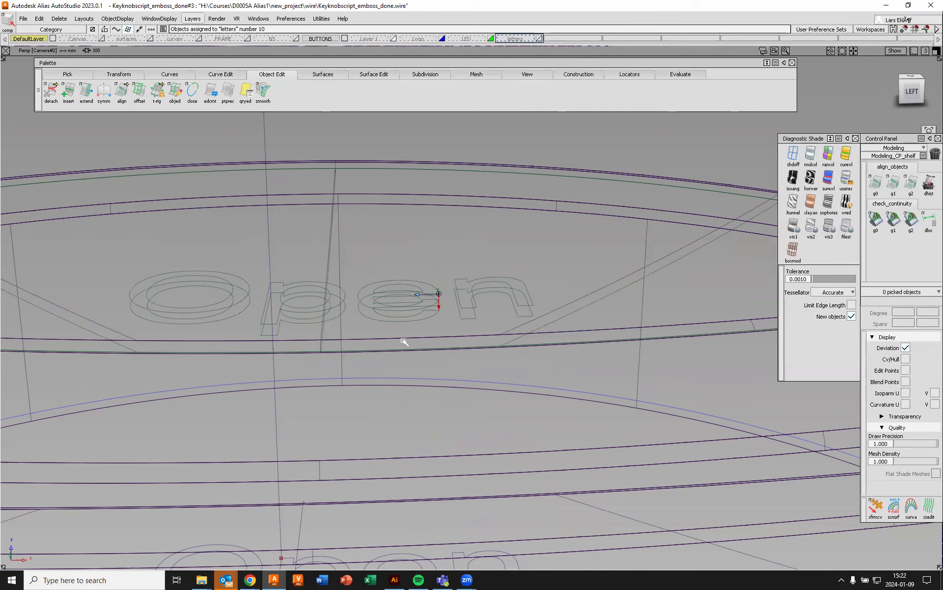
pyautogui.keyDown('alt'); pyautogui.keyDown('shift'); pyautogui.moveTo(405, 341); pyautogui.dragTo(389, 261); pyautogui.keyUp('shift'); pyautogui.keyUp('alt')
pyautogui.scroll(-4, 382, 283)
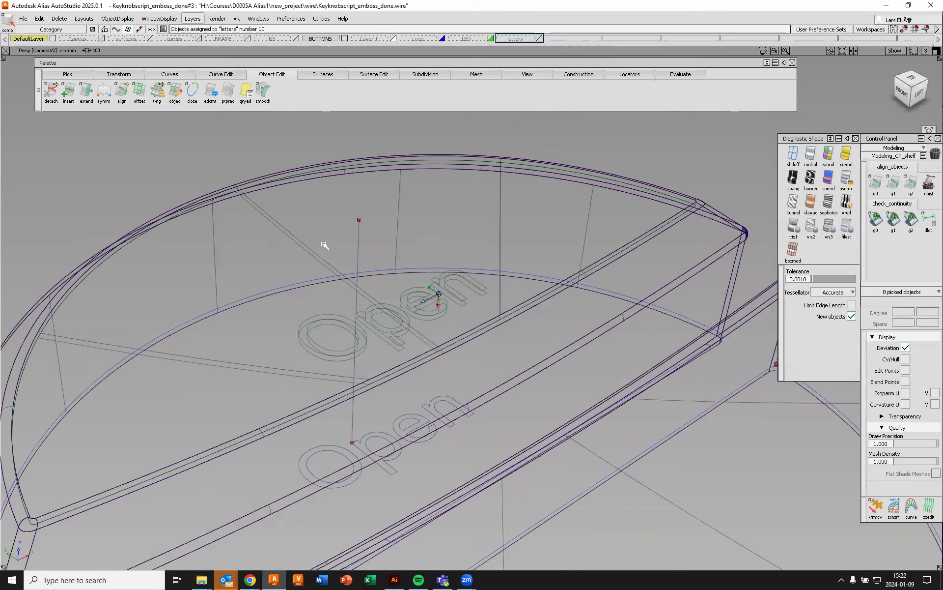
pyautogui.keyDown('alt'); pyautogui.keyDown('shift'); pyautogui.moveTo(325, 244); pyautogui.dragTo(618, 153); pyautogui.keyUp('shift'); pyautogui.keyUp('alt')
# Trim the button's original top surface, keeping the area around the Open letters and the enclosed insides of O, p and e
pyautogui.keyDown('ctrl'); pyautogui.keyDown('shift'); pyautogui.moveTo(630, 147); pyautogui.dragTo(617, 190, button='right'); pyautogui.keyUp('shift'); pyautogui.keyUp('ctrl')
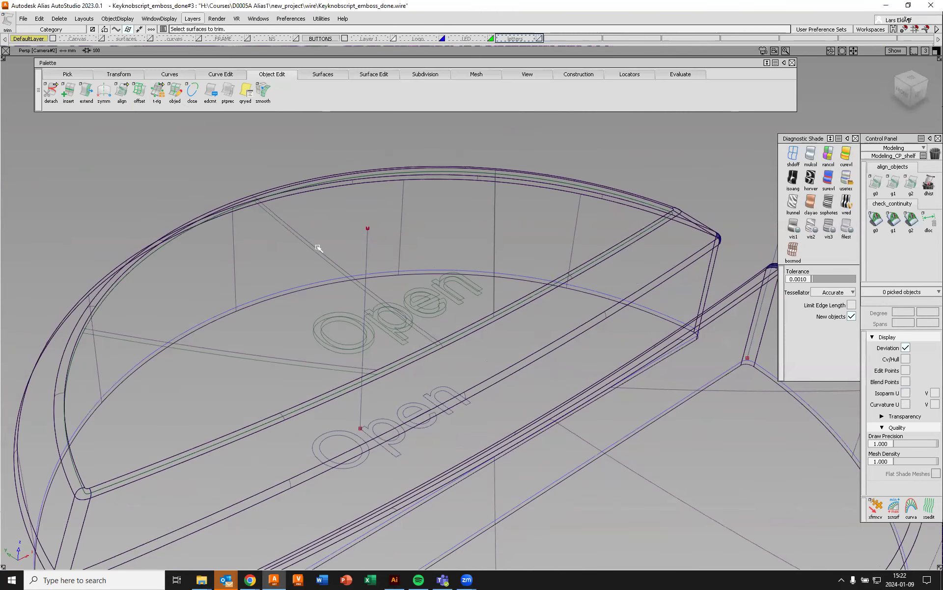
pyautogui.click(317, 249)
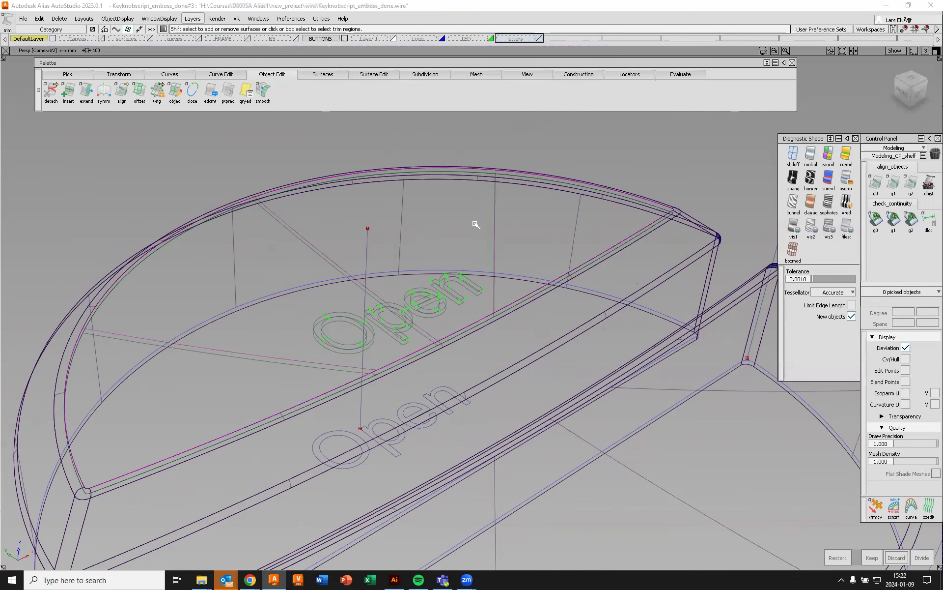
pyautogui.keyDown('alt'); pyautogui.keyDown('shift'); pyautogui.moveTo(373, 313); pyautogui.dragTo(388, 283, button='right'); pyautogui.keyUp('shift'); pyautogui.keyUp('alt')
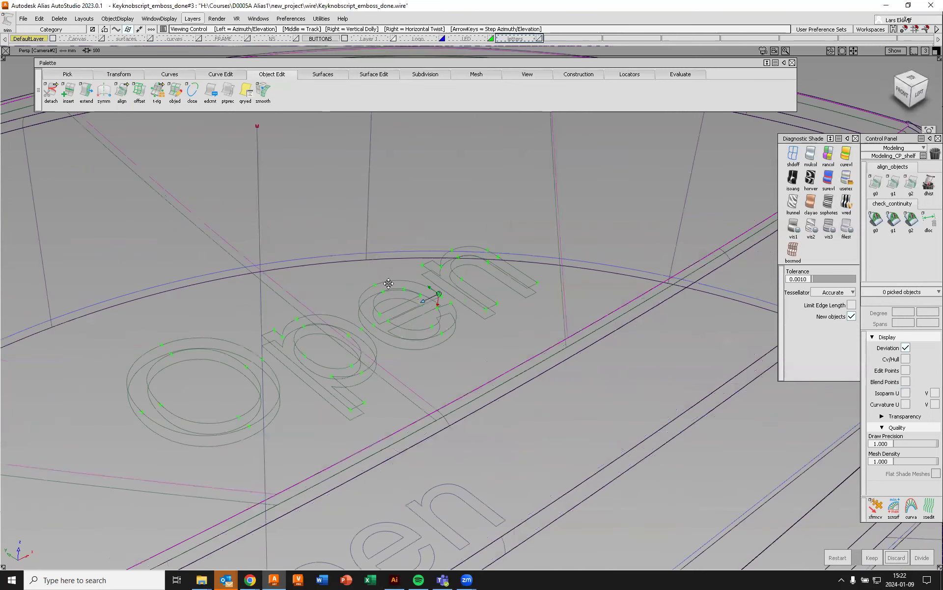
pyautogui.keyDown('alt'); pyautogui.keyDown('shift'); pyautogui.moveTo(501, 245); pyautogui.dragTo(502, 244, button='middle'); pyautogui.keyUp('shift'); pyautogui.keyUp('alt')
pyautogui.moveTo(434, 295)
pyautogui.keyDown('alt'); pyautogui.keyDown('shift'); pyautogui.mouseDown()
pyautogui.moveTo(423, 287)
pyautogui.moveTo(430, 273)
pyautogui.moveTo(427, 285)
pyautogui.mouseUp(); pyautogui.keyUp('shift'); pyautogui.keyUp('alt')
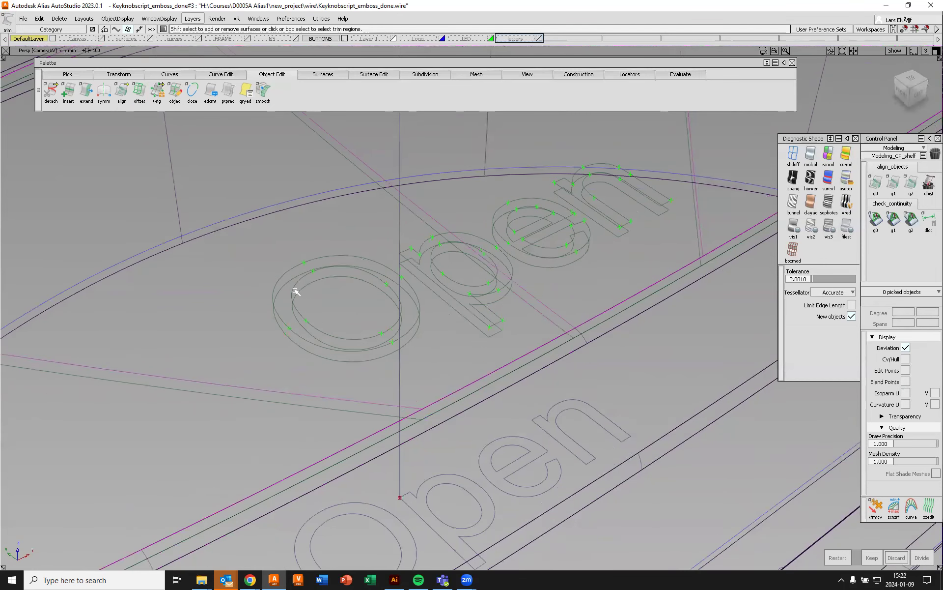
pyautogui.click(422, 366)
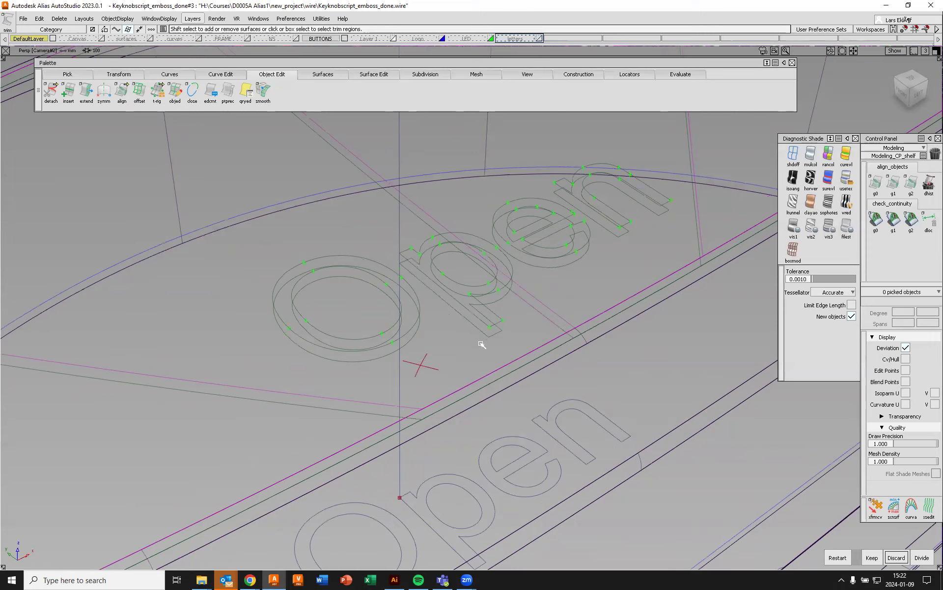
pyautogui.click(353, 303)
pyautogui.click(465, 268)
pyautogui.click(526, 218)
pyautogui.click(872, 557)
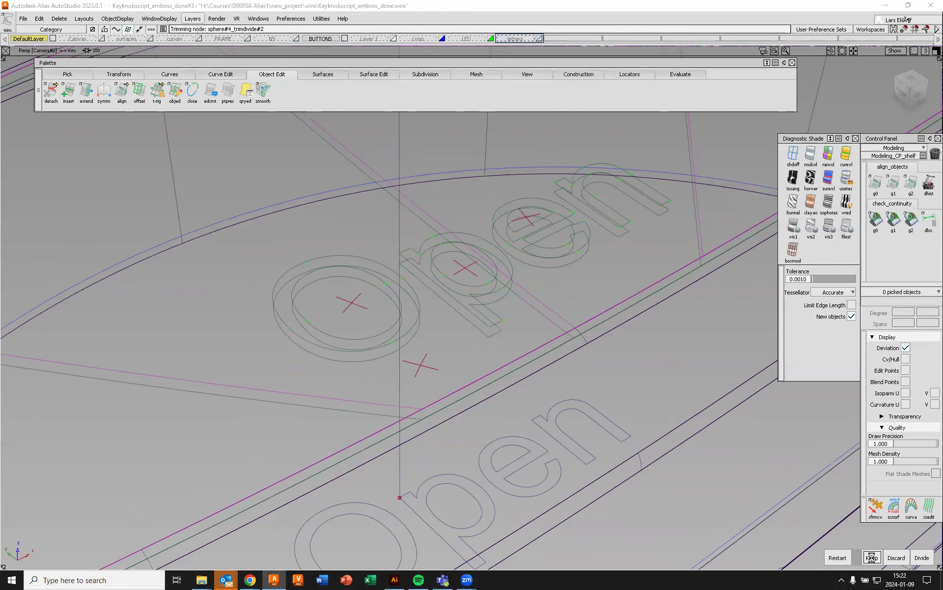
# Inspect the letter cut-outs in the trimmed top surface with diagnostic shading, ending with random color, and turn the shading off
pyautogui.scroll(-3, 463, 302)
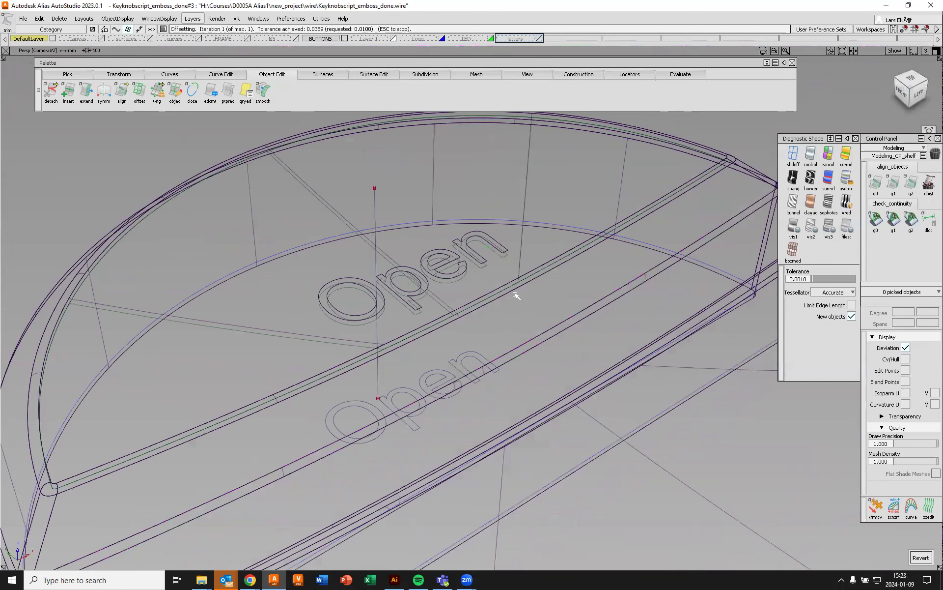
pyautogui.keyDown('ctrl'); pyautogui.keyDown('shift'); pyautogui.moveTo(506, 296); pyautogui.dragTo(393, 266); pyautogui.keyUp('shift'); pyautogui.keyUp('ctrl')
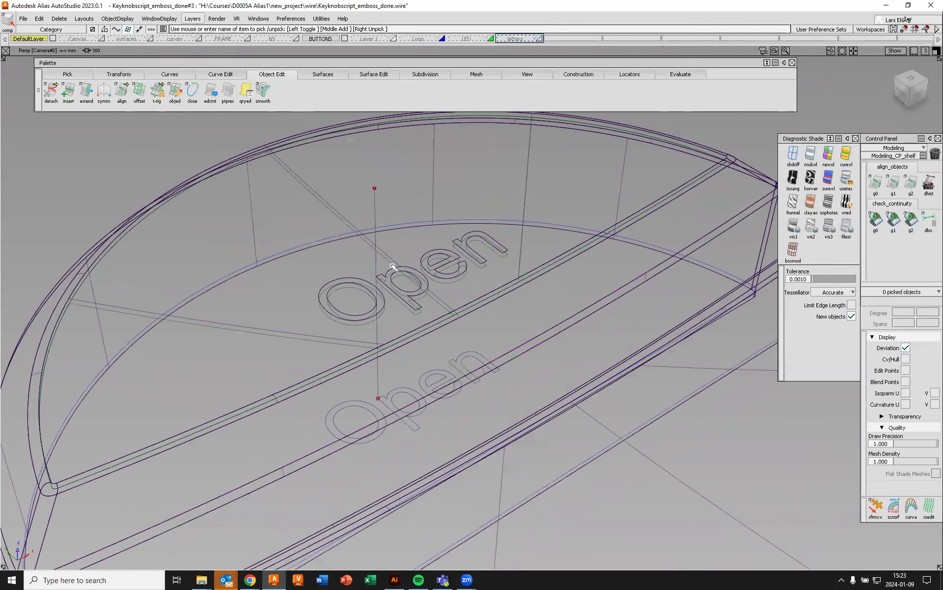
pyautogui.click(344, 215)
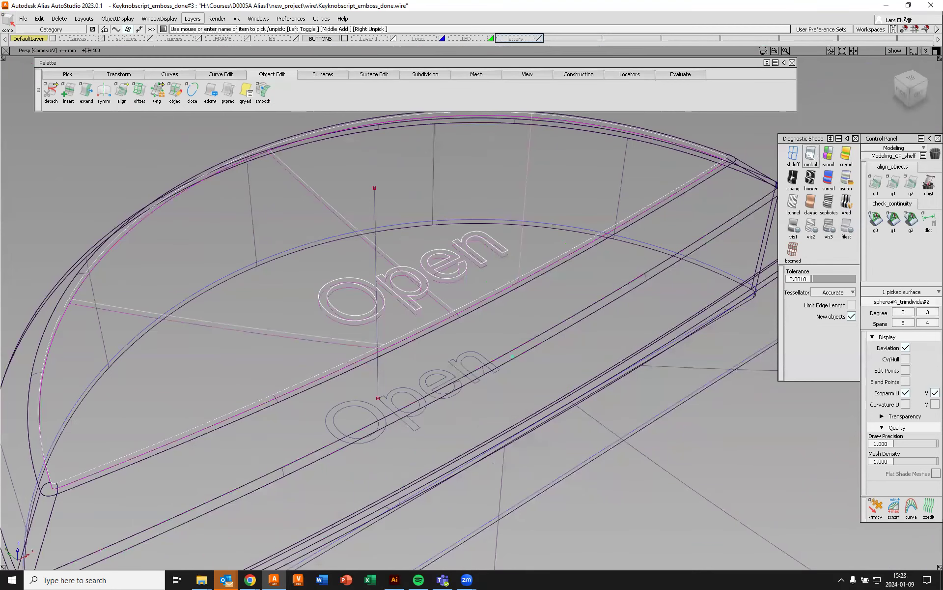
pyautogui.click(811, 154)
pyautogui.click(829, 156)
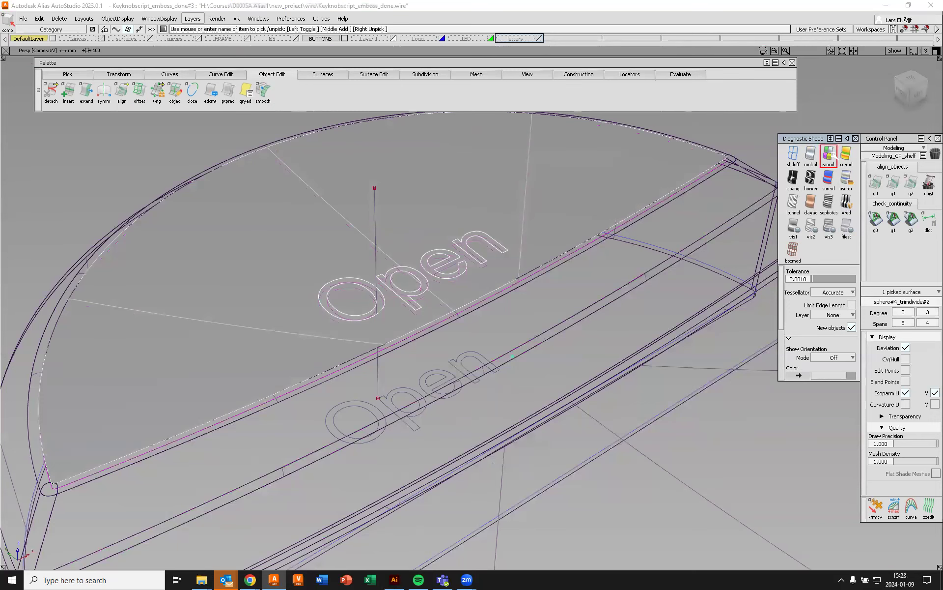
pyautogui.keyDown('alt'); pyautogui.keyDown('shift'); pyautogui.moveTo(557, 266); pyautogui.dragTo(615, 208); pyautogui.keyUp('shift'); pyautogui.keyUp('alt')
pyautogui.keyDown('alt'); pyautogui.keyDown('shift'); pyautogui.moveTo(537, 232); pyautogui.dragTo(680, 206); pyautogui.keyUp('shift'); pyautogui.keyUp('alt')
pyautogui.click(796, 149)
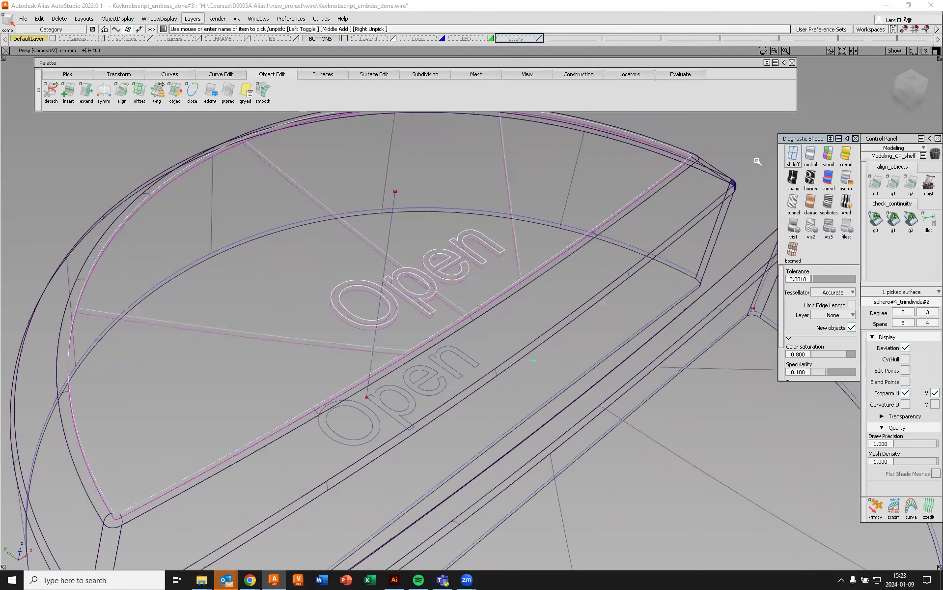
# Trim the offset copy of the button's top surface, keeping only the O, p, e and n letter faces
pyautogui.keyDown('ctrl'); pyautogui.keyDown('shift'); pyautogui.moveTo(286, 268); pyautogui.dragTo(248, 279); pyautogui.keyUp('shift'); pyautogui.keyUp('ctrl')
pyautogui.click(349, 250)
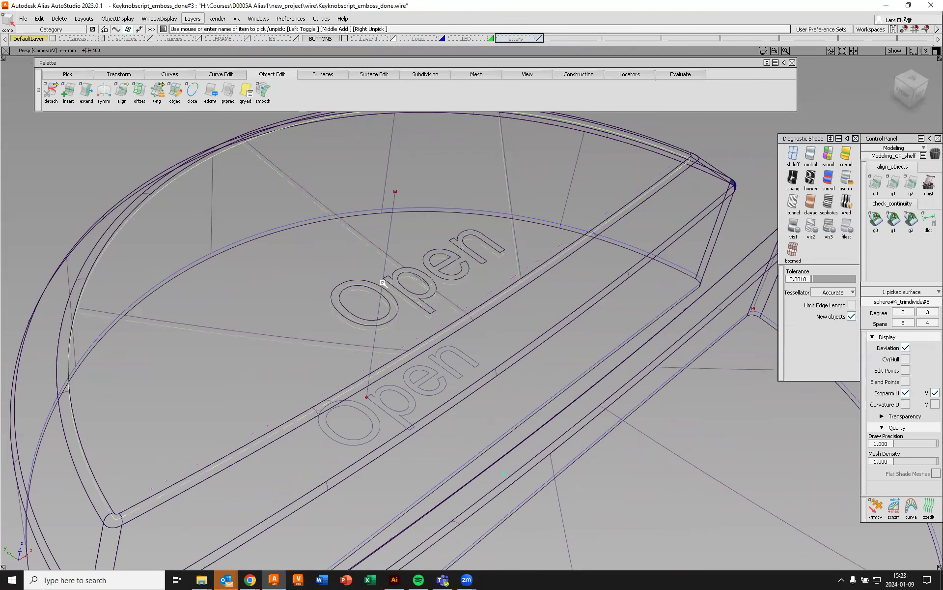
pyautogui.keyDown('ctrl'); pyautogui.keyDown('shift'); pyautogui.moveTo(309, 269); pyautogui.dragTo(292, 308, button='middle'); pyautogui.keyUp('shift'); pyautogui.keyUp('ctrl')
pyautogui.keyDown('alt'); pyautogui.keyDown('shift'); pyautogui.moveTo(341, 325); pyautogui.dragTo(453, 268, button='right'); pyautogui.keyUp('shift'); pyautogui.keyUp('alt')
pyautogui.keyDown('alt'); pyautogui.keyDown('shift'); pyautogui.moveTo(453, 267); pyautogui.dragTo(553, 216, button='middle'); pyautogui.keyUp('shift'); pyautogui.keyUp('alt')
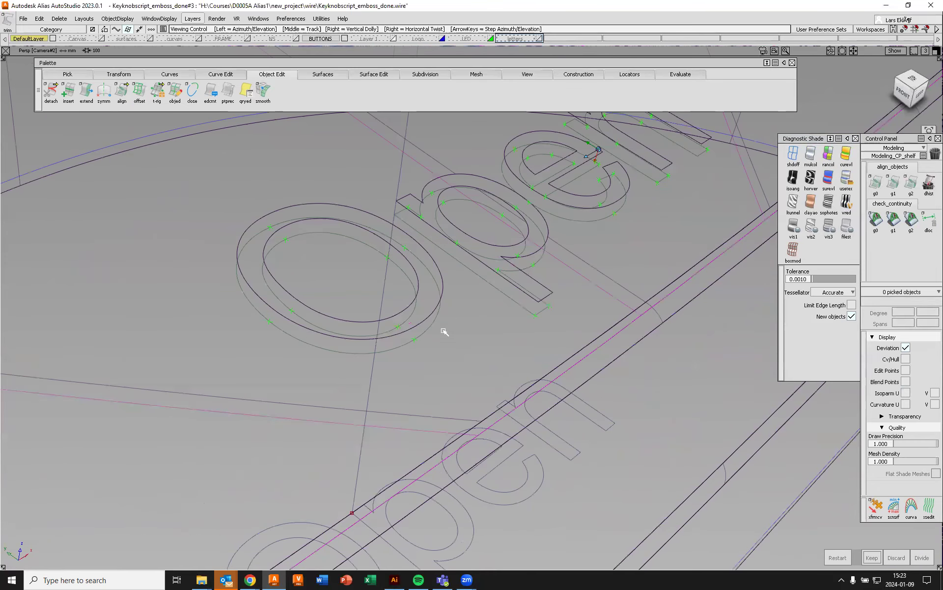
pyautogui.click(428, 298)
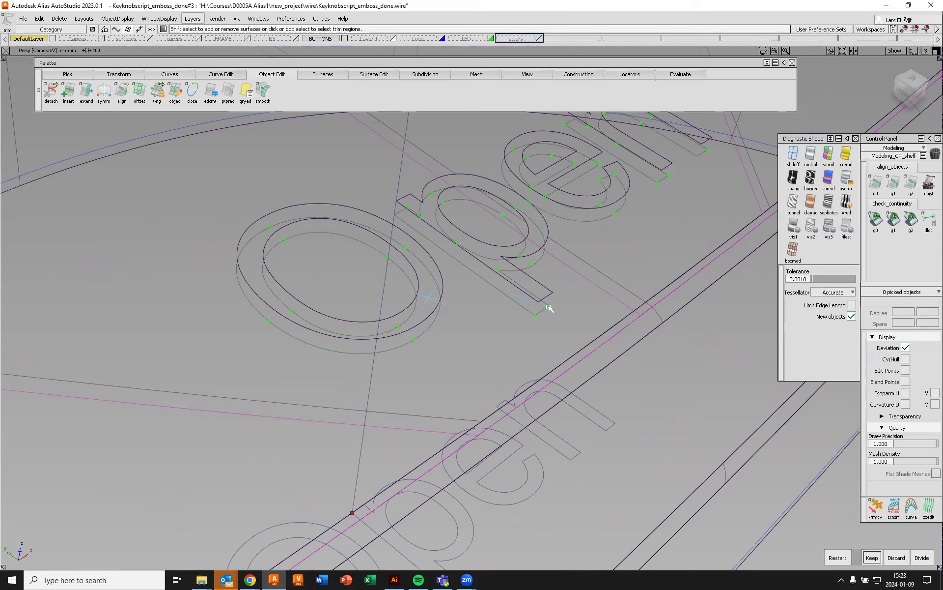
pyautogui.click(592, 214)
pyautogui.click(642, 167)
pyautogui.keyDown('alt'); pyautogui.keyDown('shift'); pyautogui.moveTo(431, 192); pyautogui.dragTo(415, 219, button='right'); pyautogui.keyUp('shift'); pyautogui.keyUp('alt')
pyautogui.keyDown('alt'); pyautogui.keyDown('shift'); pyautogui.moveTo(610, 315); pyautogui.dragTo(491, 334, button='right'); pyautogui.keyUp('shift'); pyautogui.keyUp('alt')
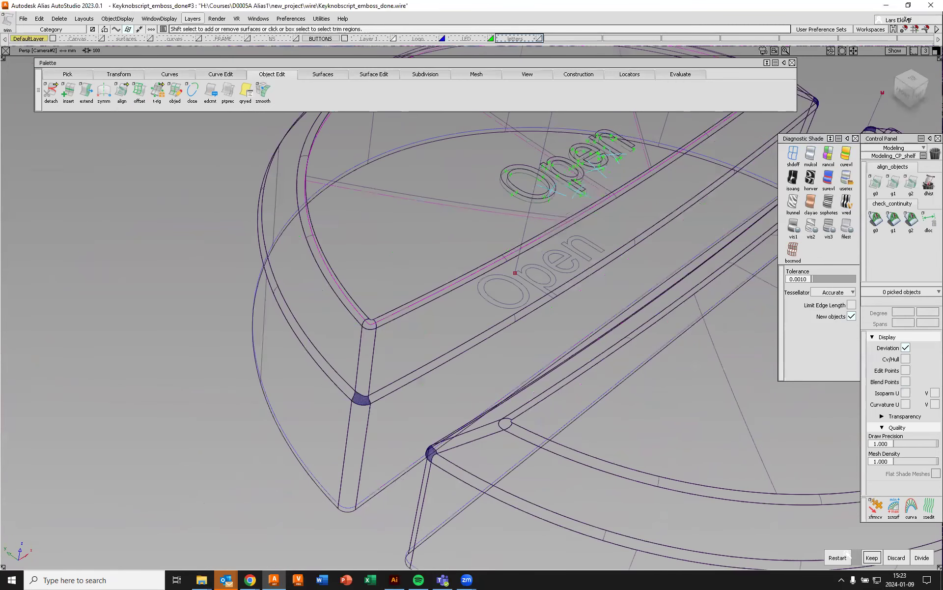
pyautogui.click(872, 558)
# Inspect the trimmed Open letter faces with random color diagnostic shading, and turn the shading off
pyautogui.keyDown('ctrl'); pyautogui.keyDown('shift'); pyautogui.moveTo(597, 297); pyautogui.dragTo(545, 295); pyautogui.keyUp('shift'); pyautogui.keyUp('ctrl')
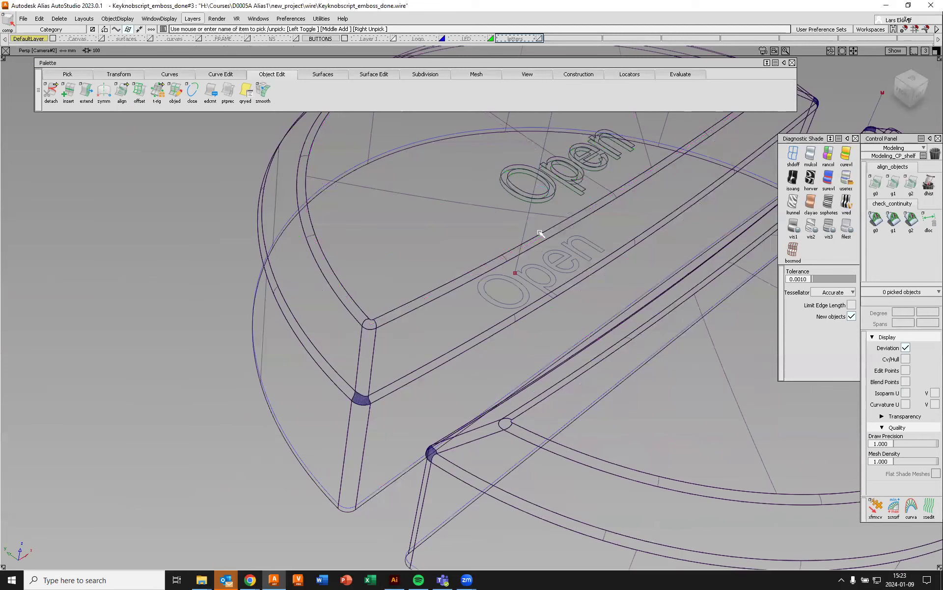
pyautogui.click(546, 201)
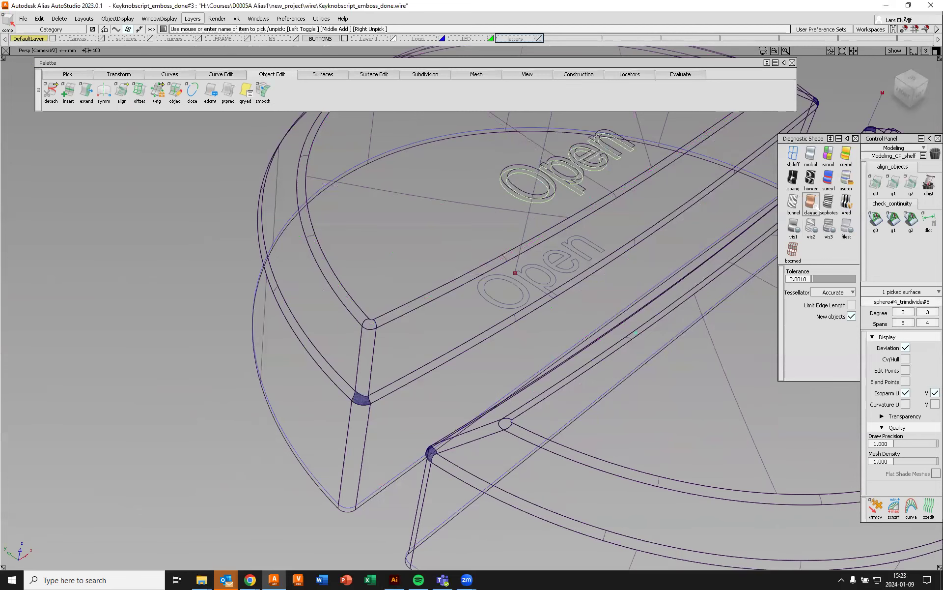
pyautogui.click(829, 155)
pyautogui.keyDown('alt'); pyautogui.keyDown('shift'); pyautogui.moveTo(648, 208); pyautogui.dragTo(555, 265); pyautogui.keyUp('shift'); pyautogui.keyUp('alt')
pyautogui.keyDown('alt'); pyautogui.keyDown('shift'); pyautogui.moveTo(417, 269); pyautogui.dragTo(467, 187, button='right'); pyautogui.keyUp('shift'); pyautogui.keyUp('alt')
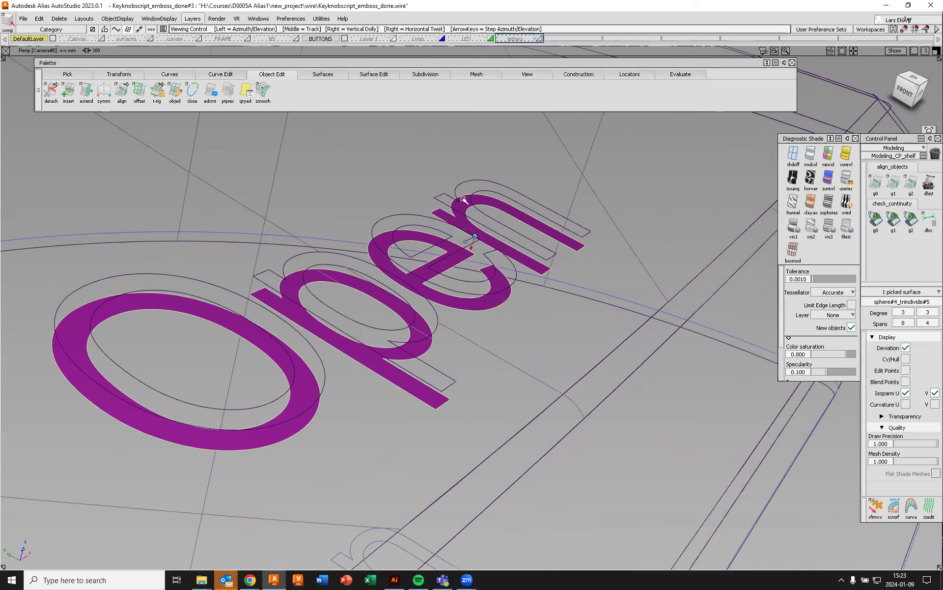
pyautogui.keyDown('alt'); pyautogui.keyDown('shift'); pyautogui.moveTo(346, 203); pyautogui.dragTo(459, 239, button='right'); pyautogui.keyUp('shift'); pyautogui.keyUp('alt')
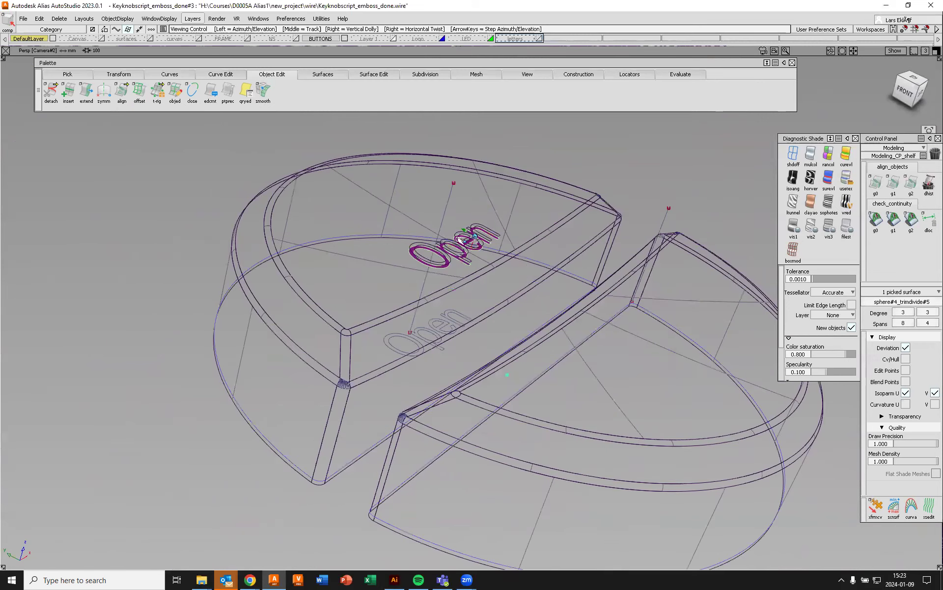
pyautogui.click(793, 153)
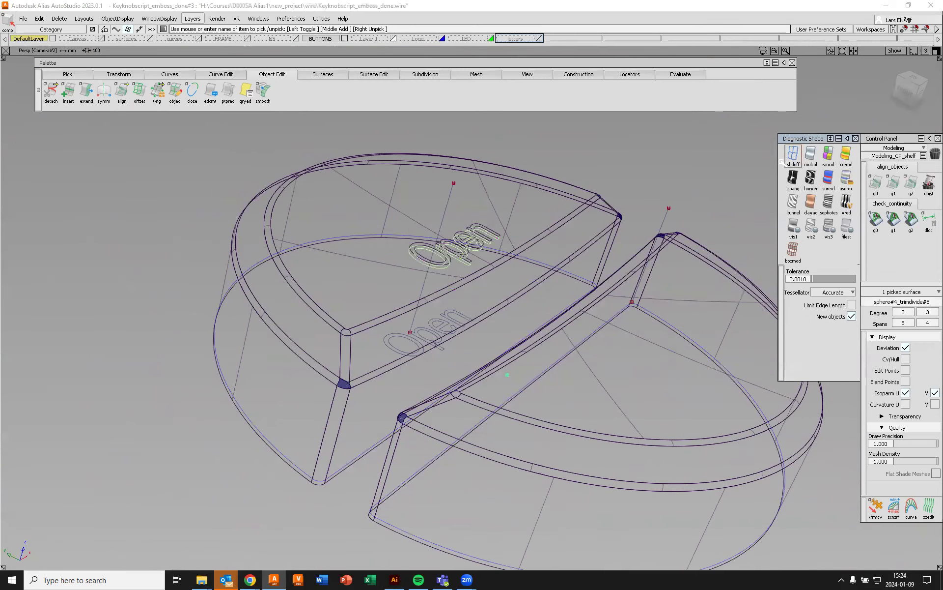
# Assign the trimmed Open letter faces to the BUTTONS layer and hide that layer
pyautogui.keyDown('alt'); pyautogui.keyDown('shift'); pyautogui.moveTo(562, 197); pyautogui.dragTo(486, 217); pyautogui.keyUp('shift'); pyautogui.keyUp('alt')
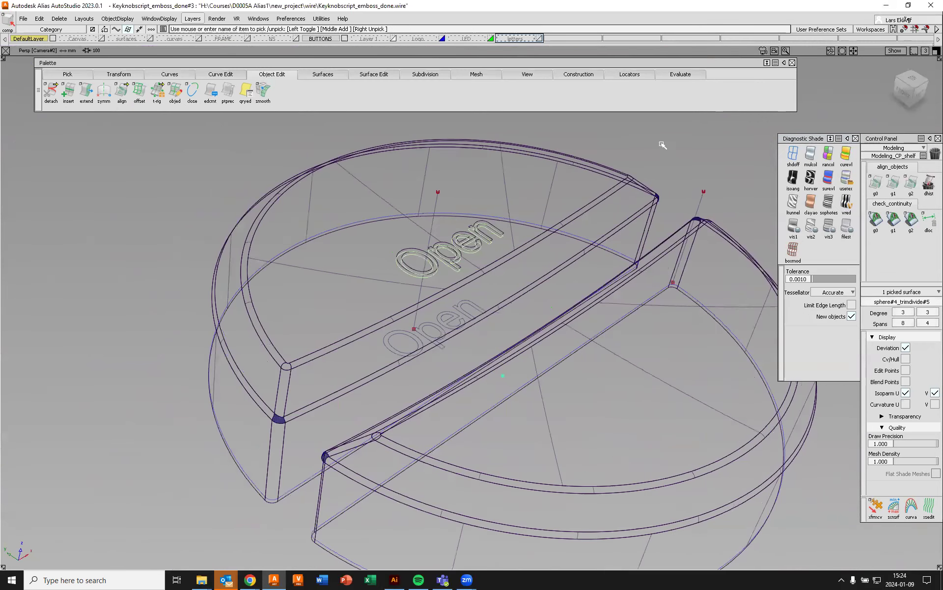
pyautogui.keyDown('ctrl'); pyautogui.keyDown('shift'); pyautogui.moveTo(669, 136); pyautogui.dragTo(668, 116); pyautogui.keyUp('shift'); pyautogui.keyUp('ctrl')
pyautogui.moveTo(631, 150)
pyautogui.keyDown('ctrl'); pyautogui.keyDown('shift'); pyautogui.mouseDown()
pyautogui.moveTo(598, 158)
pyautogui.moveTo(600, 149)
pyautogui.mouseUp(); pyautogui.keyUp('shift'); pyautogui.keyUp('ctrl')
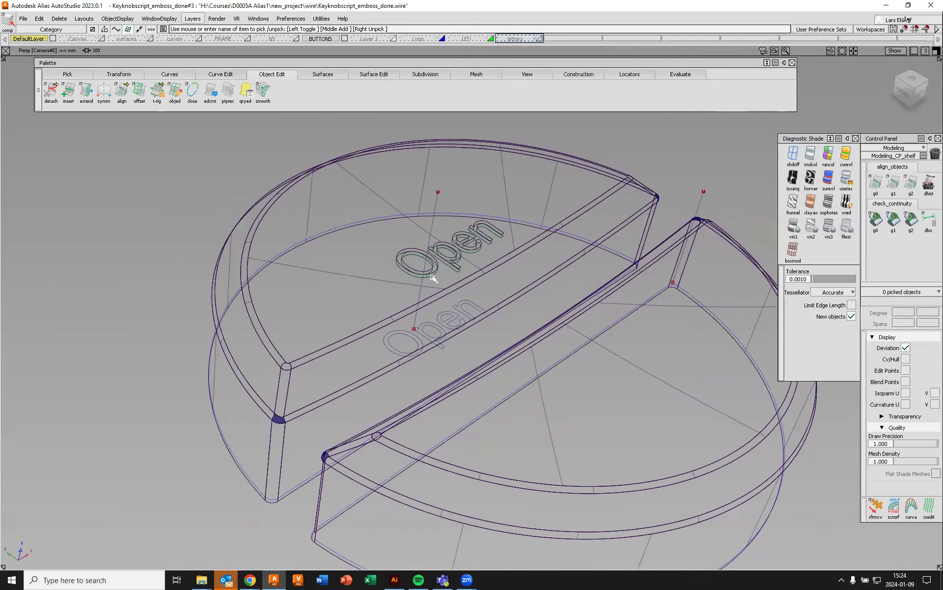
pyautogui.click(436, 279)
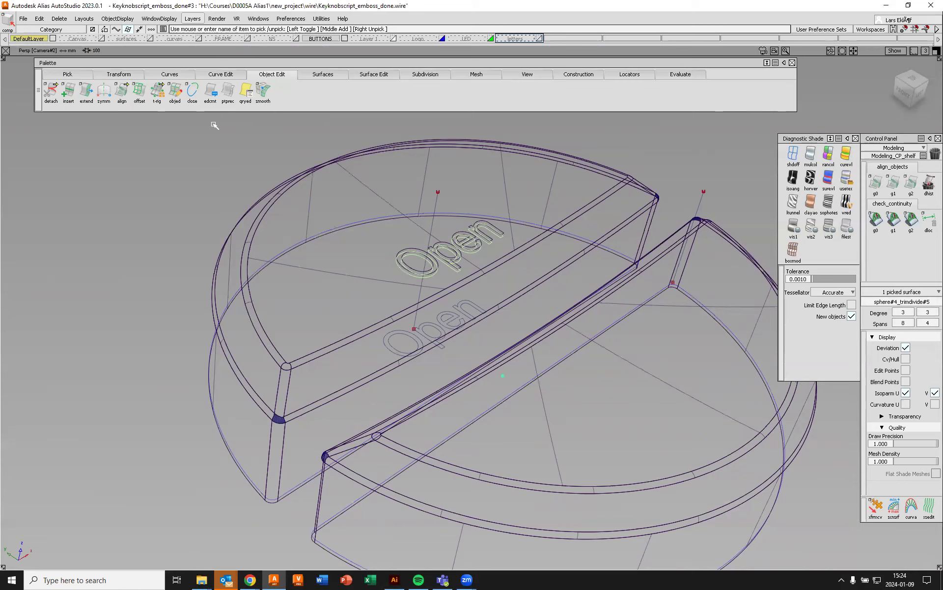
pyautogui.rightClick(330, 40)
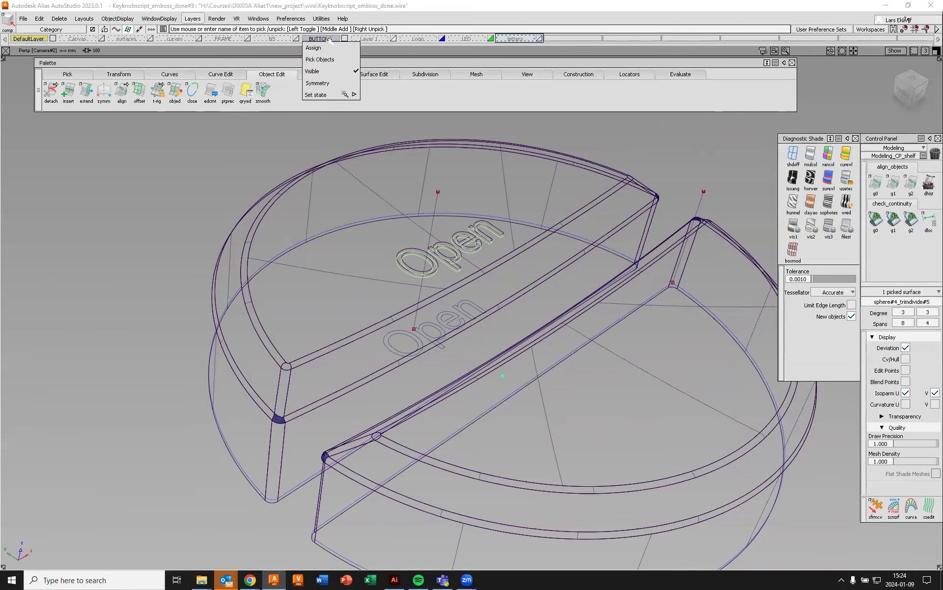
pyautogui.click(314, 48)
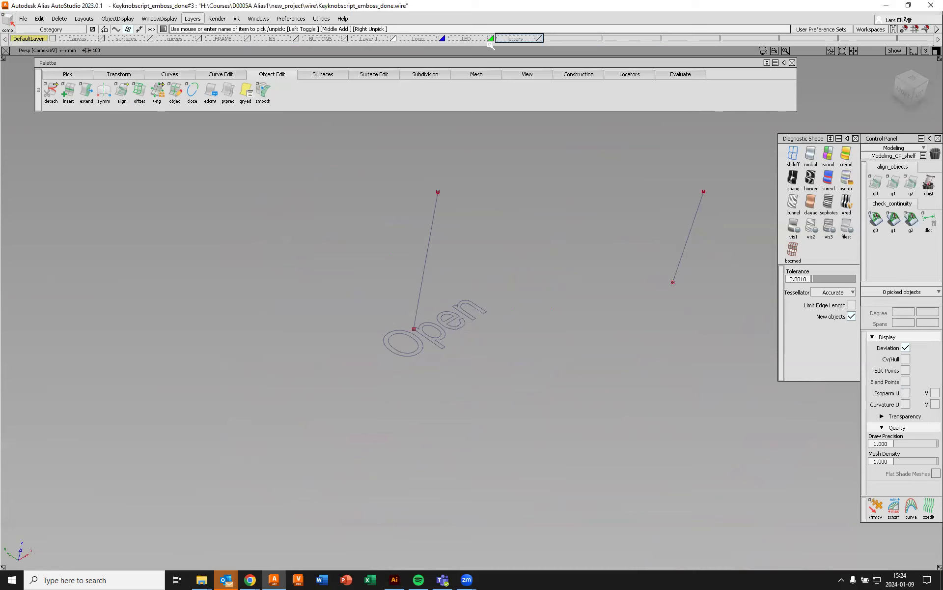
# Show the letters layer and shade the extruded letter walls with multi-color diagnostic shading
pyautogui.click(541, 39)
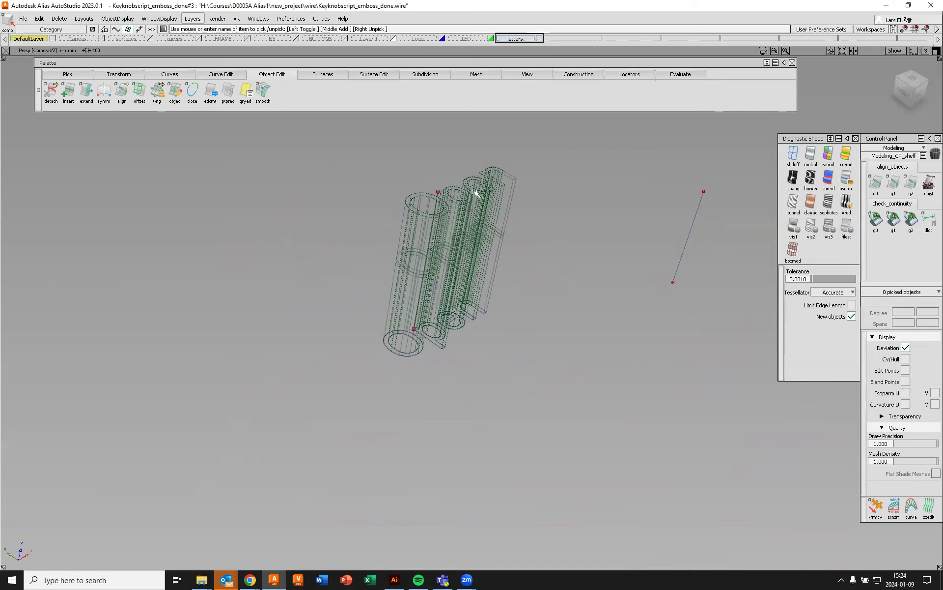
pyautogui.hotkey('shift', 'alt')
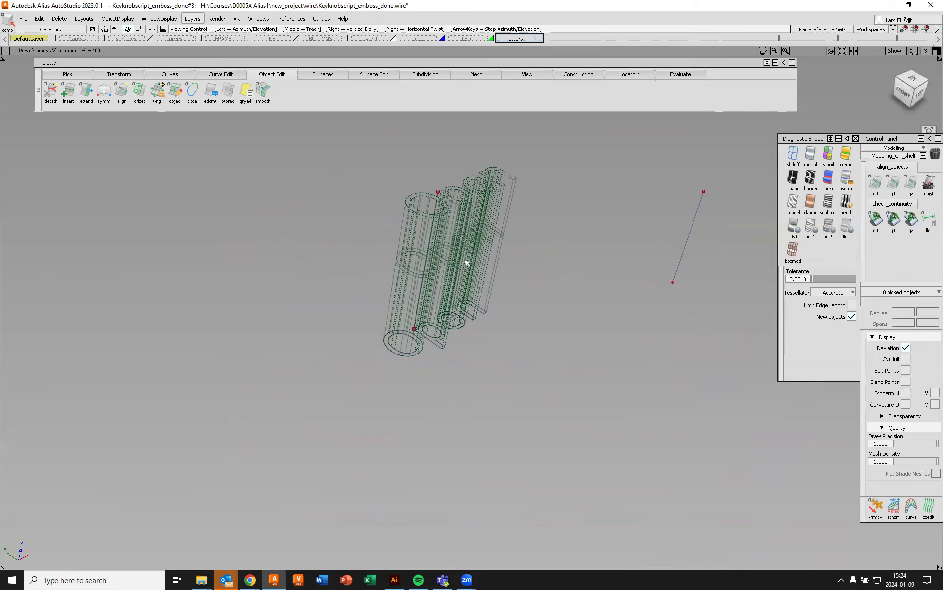
pyautogui.keyDown('alt'); pyautogui.keyDown('shift'); pyautogui.moveTo(537, 285); pyautogui.dragTo(324, 220); pyautogui.keyUp('shift'); pyautogui.keyUp('alt')
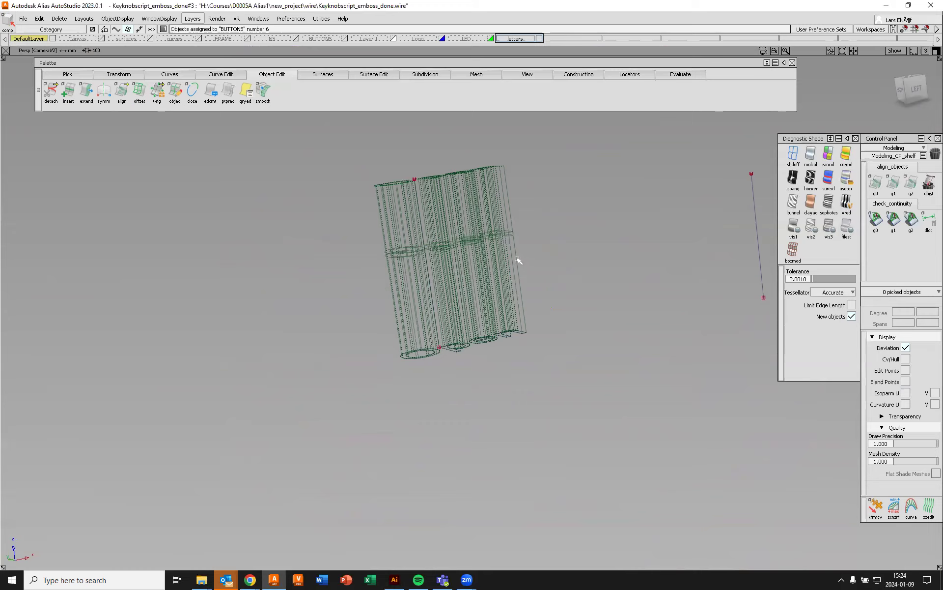
pyautogui.keyDown('alt'); pyautogui.keyDown('shift'); pyautogui.moveTo(444, 225); pyautogui.dragTo(709, 189); pyautogui.keyUp('shift'); pyautogui.keyUp('alt')
pyautogui.click(811, 154)
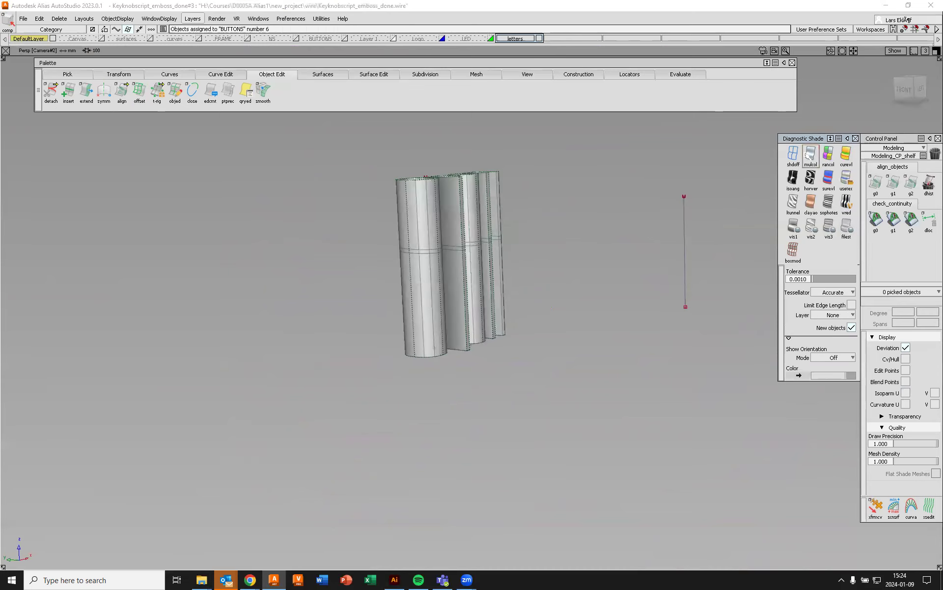
pyautogui.moveTo(544, 261)
pyautogui.keyDown('alt'); pyautogui.keyDown('shift'); pyautogui.mouseDown()
pyautogui.moveTo(480, 303)
pyautogui.moveTo(512, 273)
pyautogui.moveTo(564, 284)
pyautogui.moveTo(554, 285)
pyautogui.mouseUp(); pyautogui.keyUp('shift'); pyautogui.keyUp('alt')
pyautogui.keyDown('alt'); pyautogui.keyDown('shift'); pyautogui.moveTo(530, 261); pyautogui.dragTo(541, 240, button='right'); pyautogui.keyUp('shift'); pyautogui.keyUp('alt')
pyautogui.keyDown('alt'); pyautogui.keyDown('shift'); pyautogui.moveTo(541, 240); pyautogui.dragTo(520, 263, button='middle'); pyautogui.keyUp('shift'); pyautogui.keyUp('alt')
# Trim the O's front outer walls, discarding the parts above and below the narrow band between the intersection curves
pyautogui.keyDown('ctrl'); pyautogui.keyDown('shift'); pyautogui.rightClick(612, 251); pyautogui.keyUp('shift'); pyautogui.keyUp('ctrl')
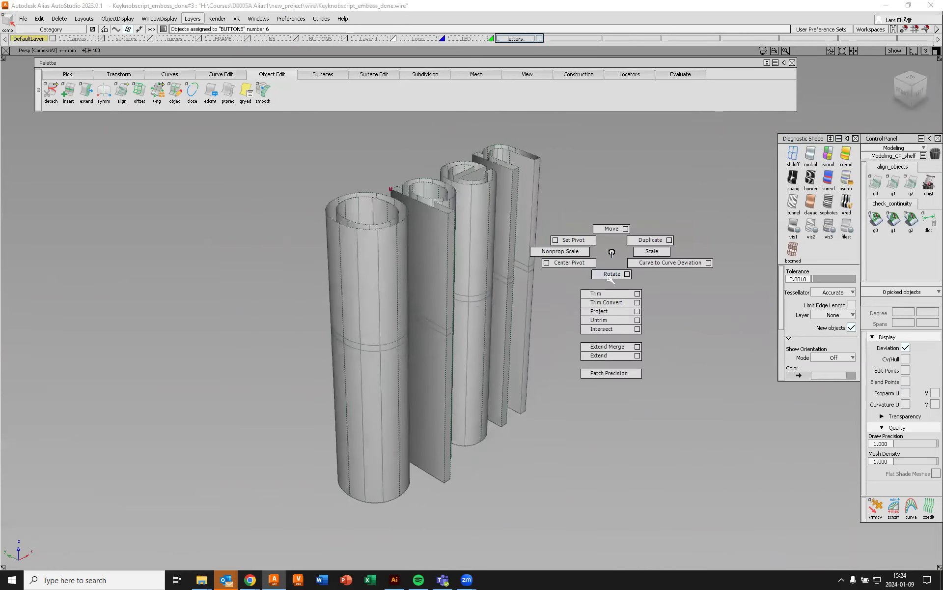
pyautogui.click(608, 294)
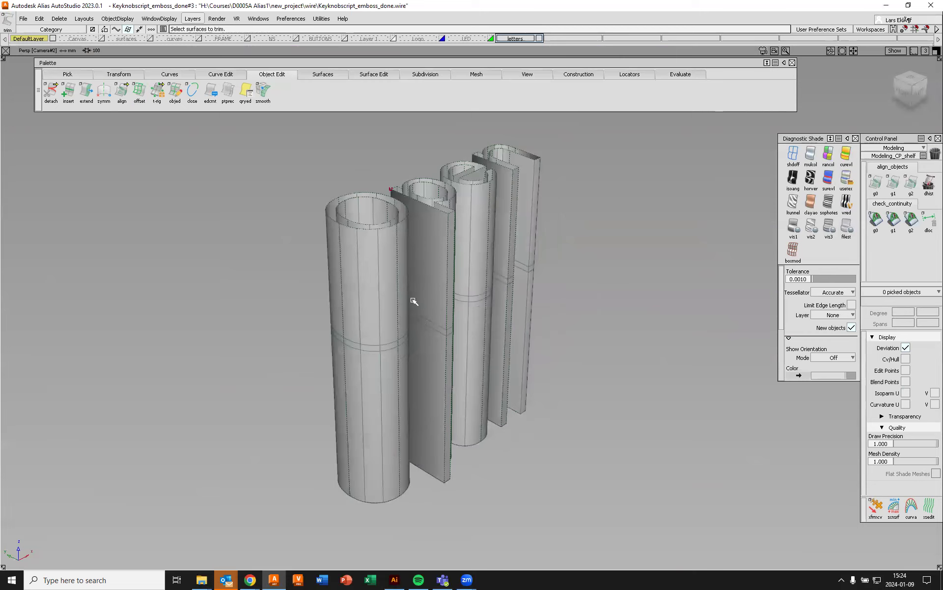
pyautogui.click(358, 244)
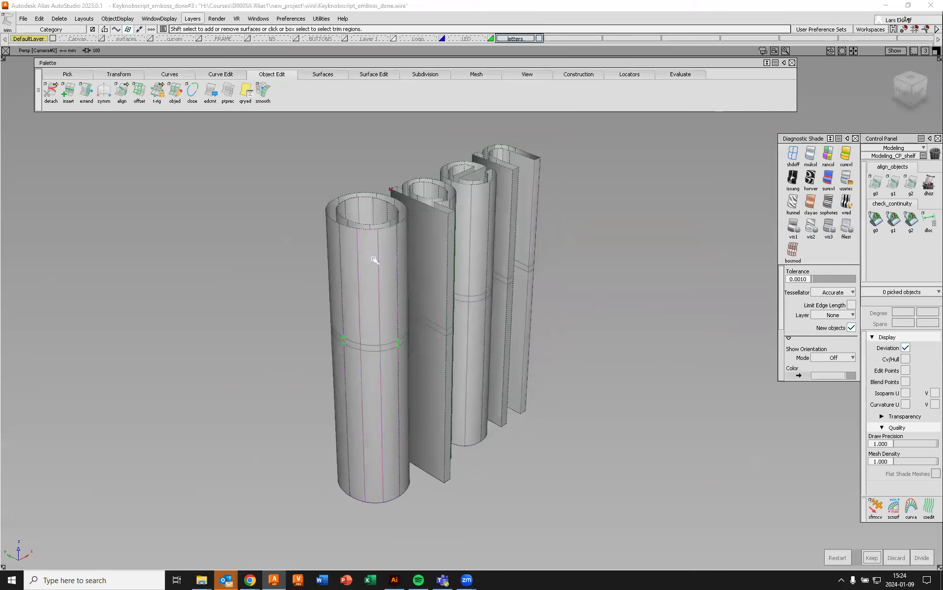
pyautogui.click(370, 304)
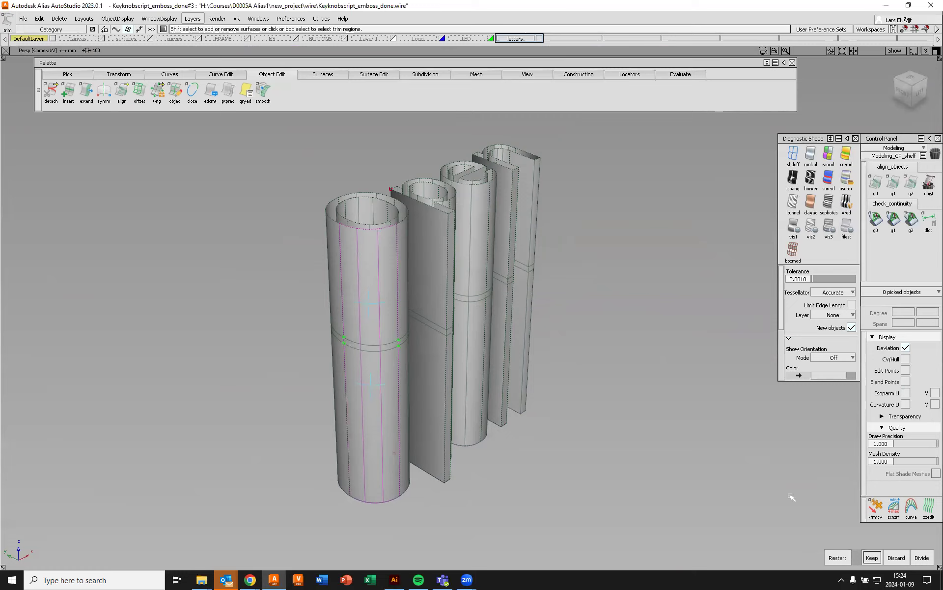
pyautogui.click(897, 557)
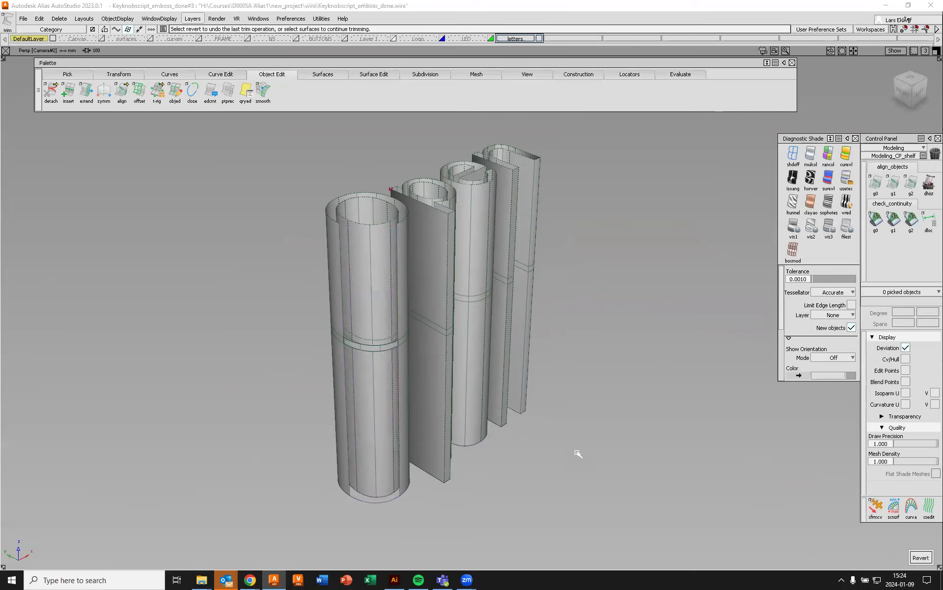
pyautogui.click(336, 293)
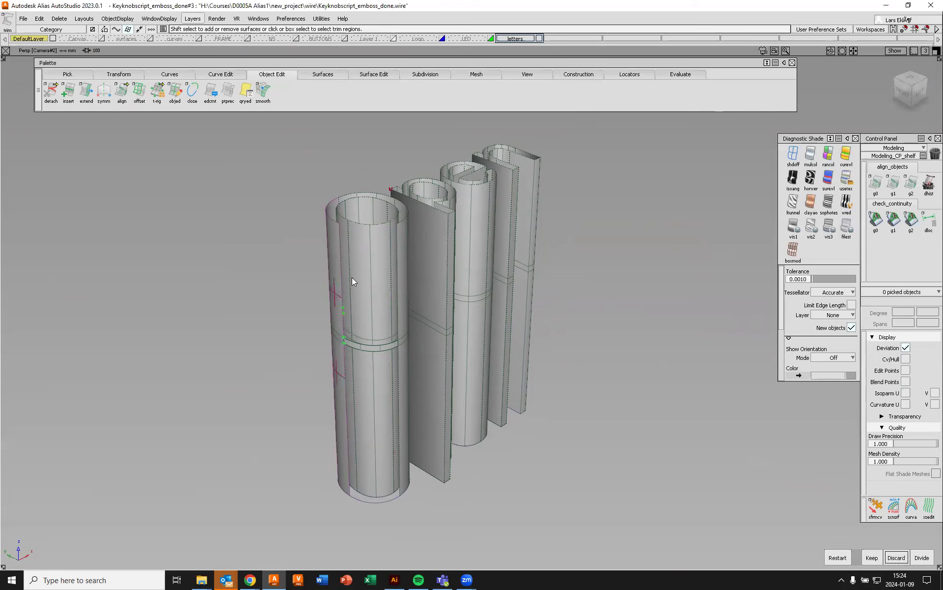
pyautogui.hotkey('alt', 'space')
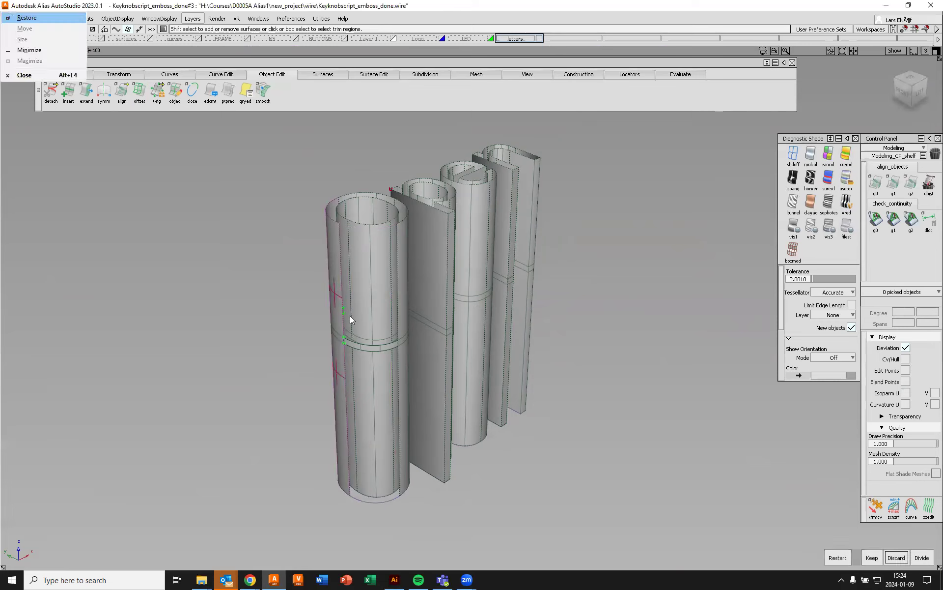
pyautogui.click(896, 558)
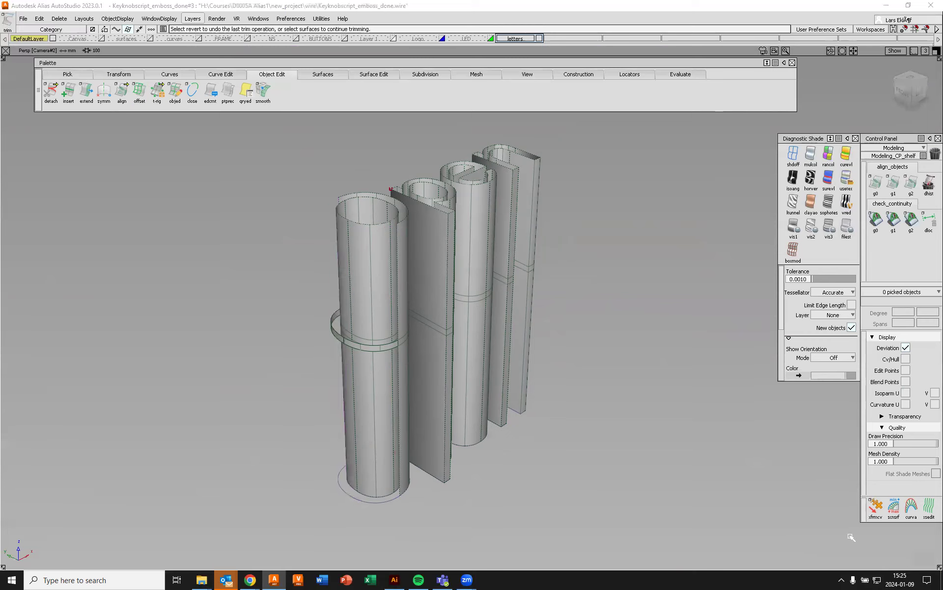
# Trim the O's front inner walls, discarding everything above and below the band between the intersection curves
pyautogui.click(372, 377)
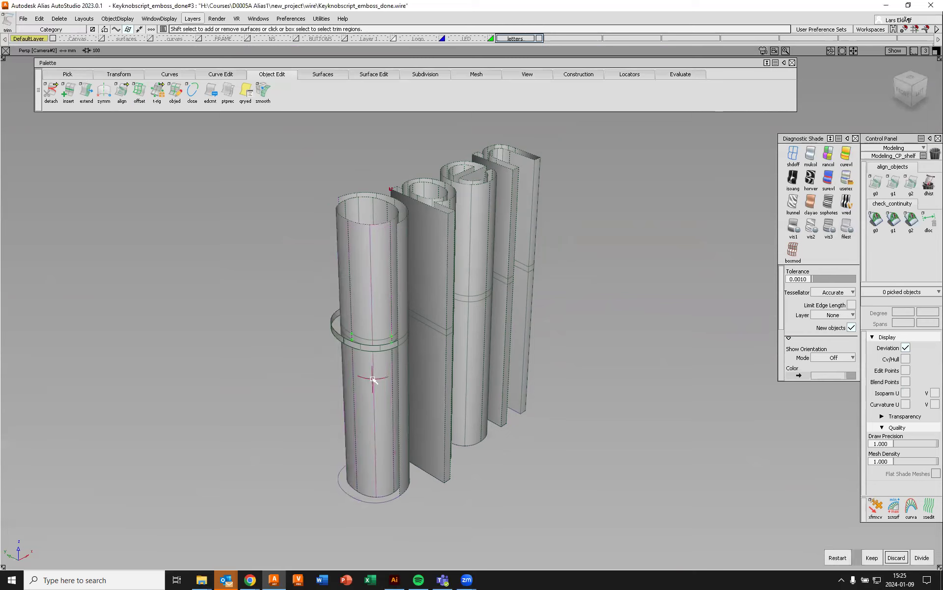
pyautogui.click(377, 314)
pyautogui.click(376, 264)
pyautogui.click(347, 361)
pyautogui.press('space')
pyautogui.click(347, 268)
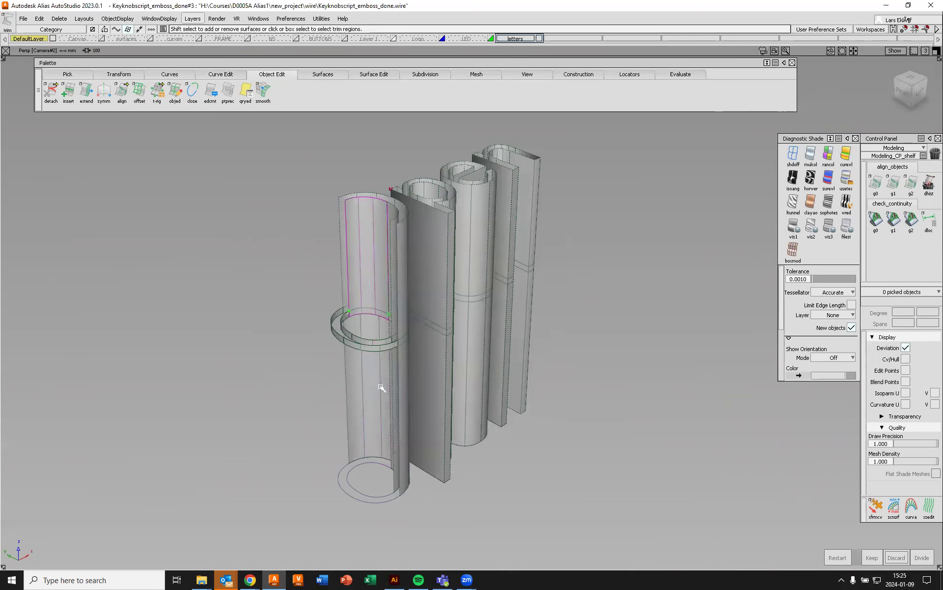
# Discard the excess above and below the intersection band on the O's back inner and outer walls
pyautogui.click(371, 260)
pyautogui.press('space')
pyautogui.click(362, 294)
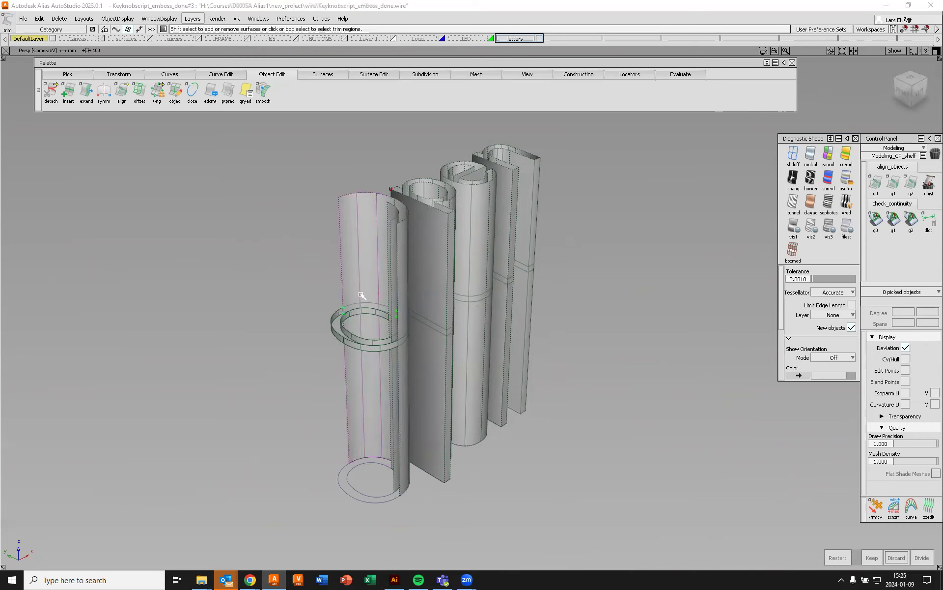
pyautogui.click(352, 362)
pyautogui.press('space')
pyautogui.click(362, 236)
pyautogui.click(377, 265)
pyautogui.press('space')
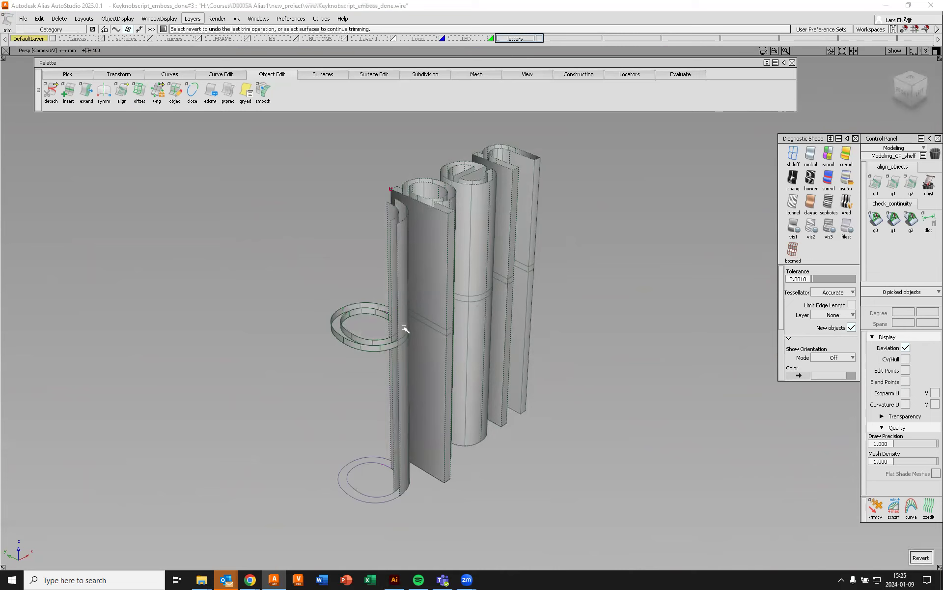
# Trim the O's remaining side walls next to the p down to the same narrow band
pyautogui.keyDown('alt'); pyautogui.keyDown('shift'); pyautogui.moveTo(490, 363); pyautogui.dragTo(367, 284); pyautogui.keyUp('shift'); pyautogui.keyUp('alt')
pyautogui.click(368, 284)
pyautogui.click(370, 276)
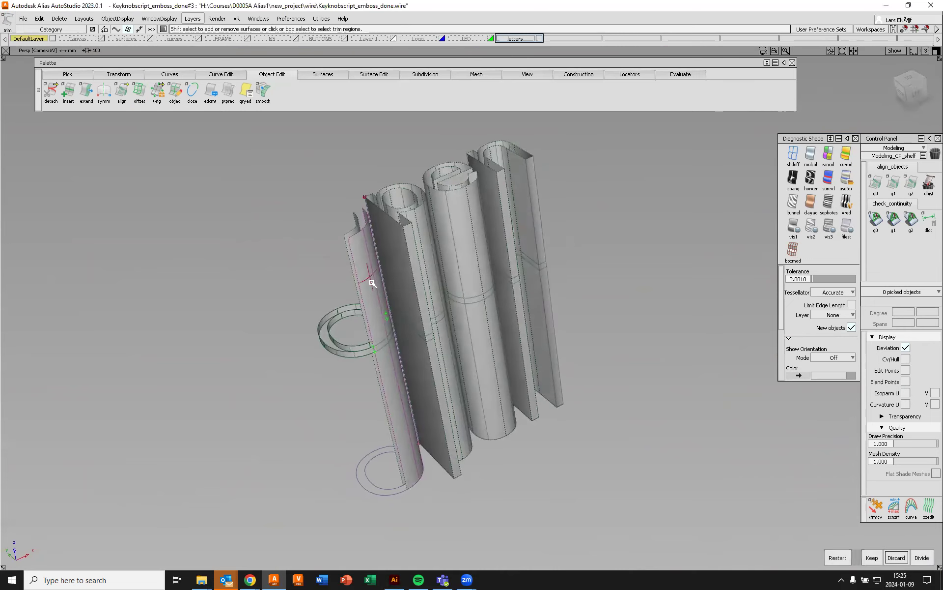
pyautogui.press('space')
pyautogui.click(366, 283)
pyautogui.click(366, 283)
pyautogui.press('space')
pyautogui.keyDown('alt'); pyautogui.keyDown('shift'); pyautogui.moveTo(453, 303); pyautogui.dragTo(529, 308); pyautogui.keyUp('shift'); pyautogui.keyUp('alt')
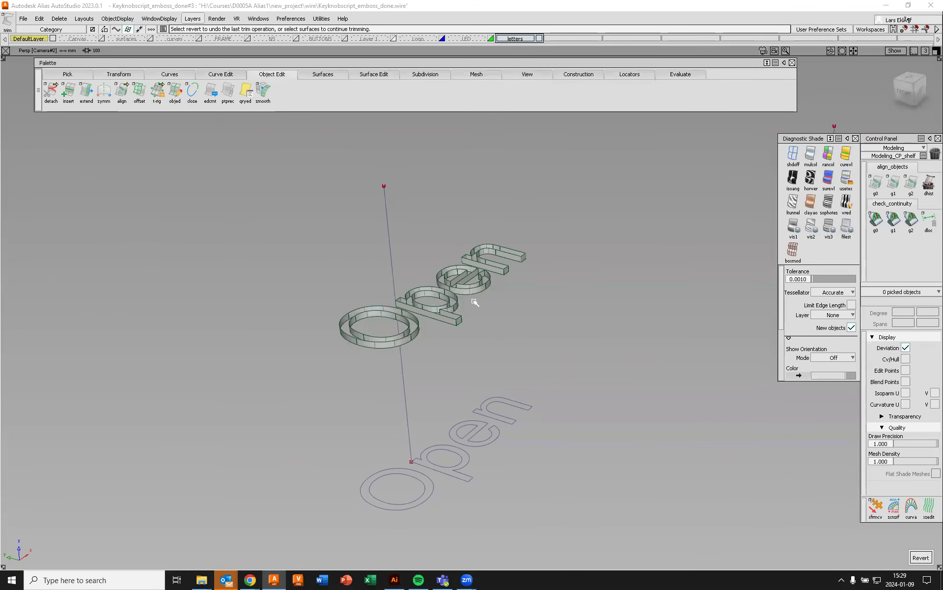
# Show the BUTTONS layer again together with the trimmed Open letter walls
pyautogui.keyDown('alt'); pyautogui.keyDown('shift'); pyautogui.moveTo(420, 253); pyautogui.dragTo(419, 340); pyautogui.keyUp('shift'); pyautogui.keyUp('alt')
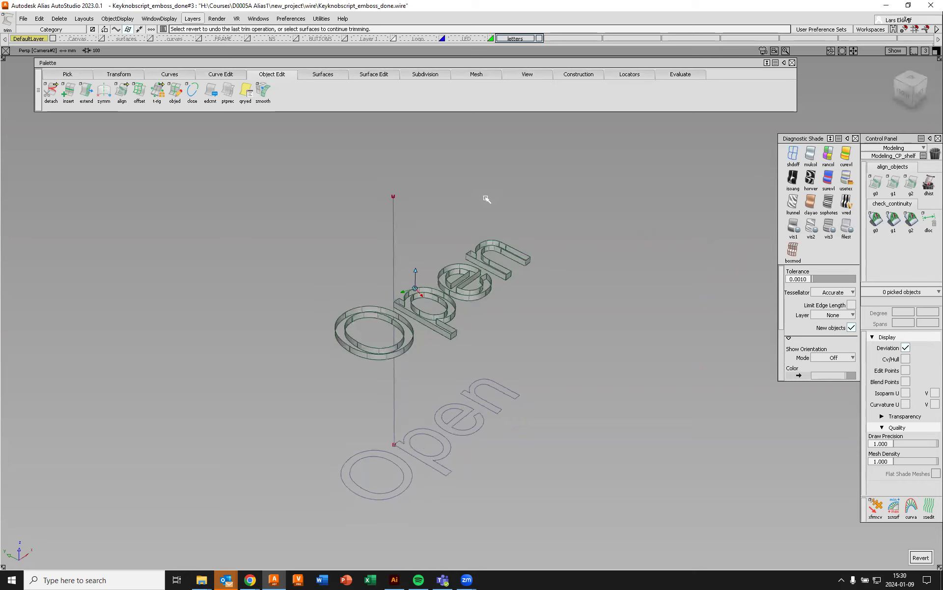
pyautogui.keyDown('alt'); pyautogui.keyDown('shift'); pyautogui.moveTo(546, 283); pyautogui.dragTo(539, 248); pyautogui.keyUp('shift'); pyautogui.keyUp('alt')
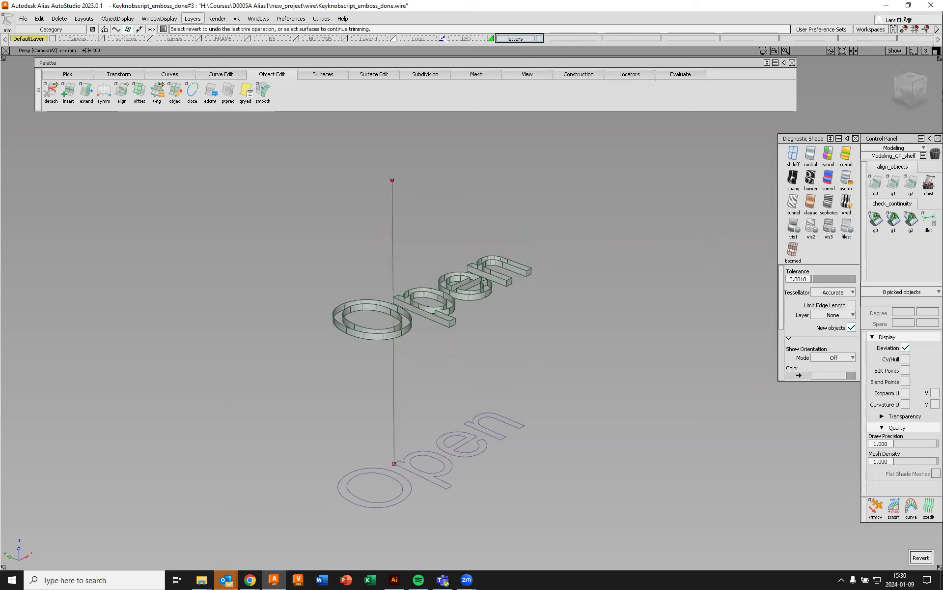
pyautogui.click(345, 38)
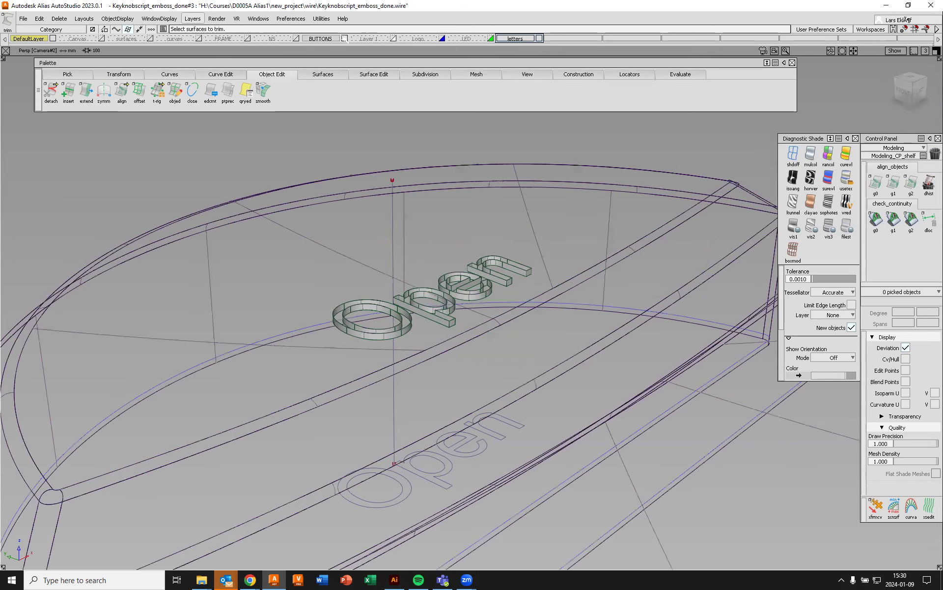
# Shade the buttons and examine the embossed Open lettering on the upper button from several angles
pyautogui.keyDown('alt'); pyautogui.keyDown('shift'); pyautogui.moveTo(466, 184); pyautogui.dragTo(653, 265); pyautogui.keyUp('shift'); pyautogui.keyUp('alt')
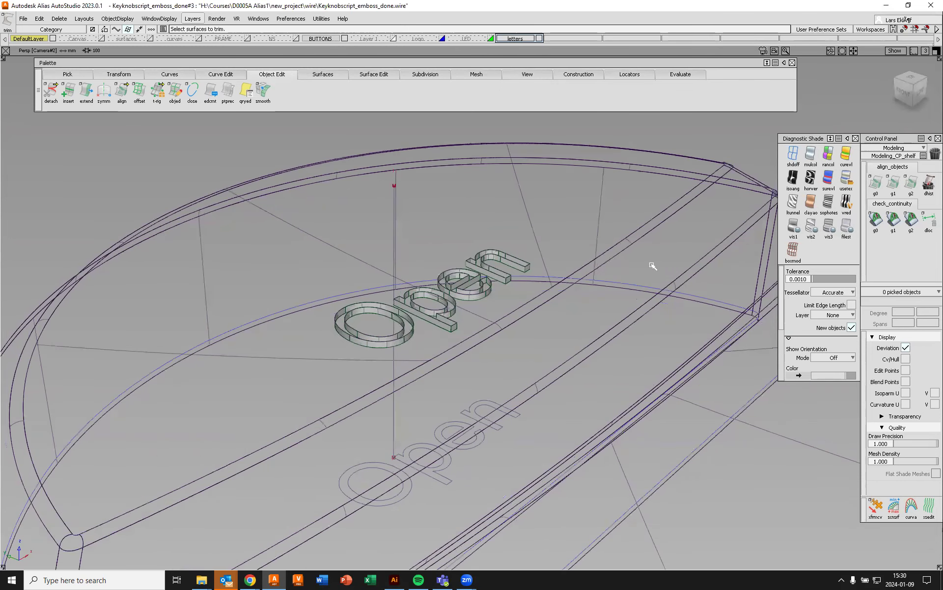
pyautogui.click(807, 156)
pyautogui.moveTo(554, 214)
pyautogui.keyDown('alt'); pyautogui.keyDown('shift'); pyautogui.mouseDown()
pyautogui.moveTo(539, 263)
pyautogui.moveTo(474, 352)
pyautogui.moveTo(402, 351)
pyautogui.moveTo(435, 205)
pyautogui.moveTo(508, 330)
pyautogui.moveTo(366, 318)
pyautogui.moveTo(415, 367)
pyautogui.moveTo(388, 415)
pyautogui.moveTo(519, 282)
pyautogui.moveTo(340, 291)
pyautogui.moveTo(353, 326)
pyautogui.moveTo(576, 314)
pyautogui.moveTo(491, 315)
pyautogui.moveTo(565, 354)
pyautogui.moveTo(565, 339)
pyautogui.moveTo(481, 340)
pyautogui.mouseUp(); pyautogui.keyUp('shift'); pyautogui.keyUp('alt')
pyautogui.keyDown('alt'); pyautogui.keyDown('shift'); pyautogui.moveTo(450, 300); pyautogui.dragTo(463, 242); pyautogui.keyUp('shift'); pyautogui.keyUp('alt')
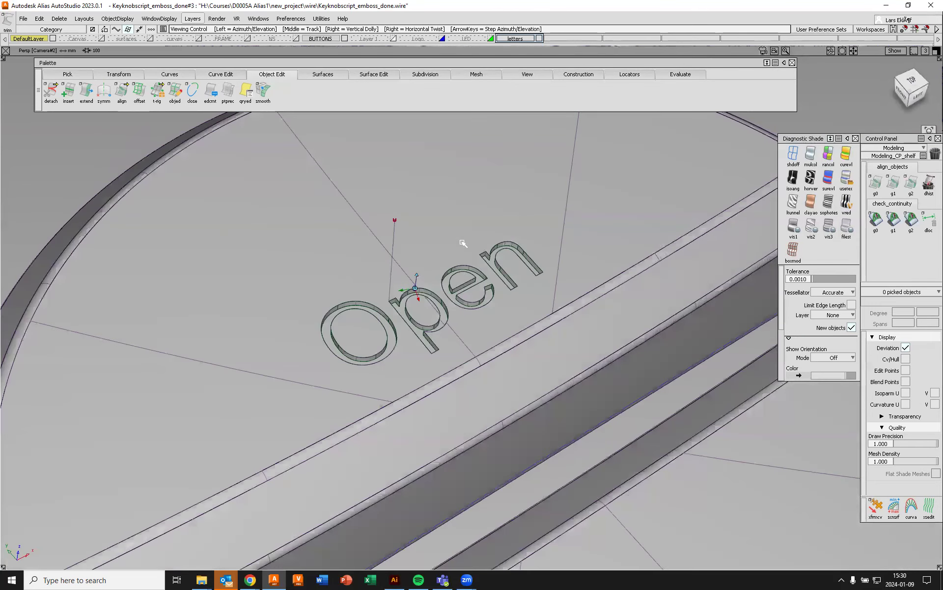
pyautogui.keyDown('alt'); pyautogui.keyDown('shift'); pyautogui.moveTo(463, 282); pyautogui.dragTo(457, 296); pyautogui.keyUp('shift'); pyautogui.keyUp('alt')
pyautogui.keyDown('alt'); pyautogui.keyDown('shift'); pyautogui.moveTo(426, 332); pyautogui.dragTo(406, 339); pyautogui.keyUp('shift'); pyautogui.keyUp('alt')
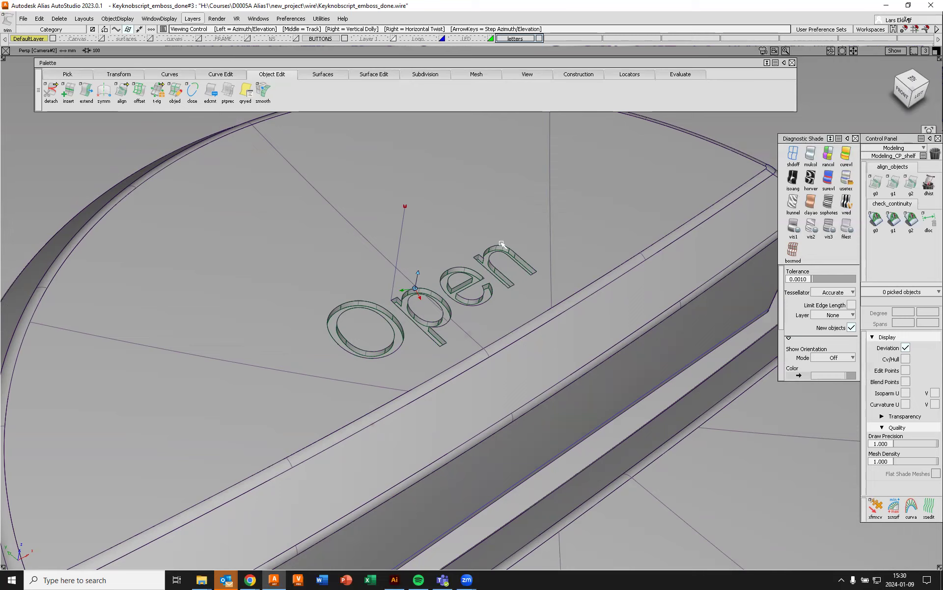
pyautogui.keyDown('alt'); pyautogui.keyDown('shift'); pyautogui.moveTo(533, 323); pyautogui.dragTo(505, 224); pyautogui.keyUp('shift'); pyautogui.keyUp('alt')
pyautogui.keyDown('alt'); pyautogui.keyDown('shift'); pyautogui.moveTo(432, 211); pyautogui.dragTo(437, 278, button='right'); pyautogui.keyUp('shift'); pyautogui.keyUp('alt')
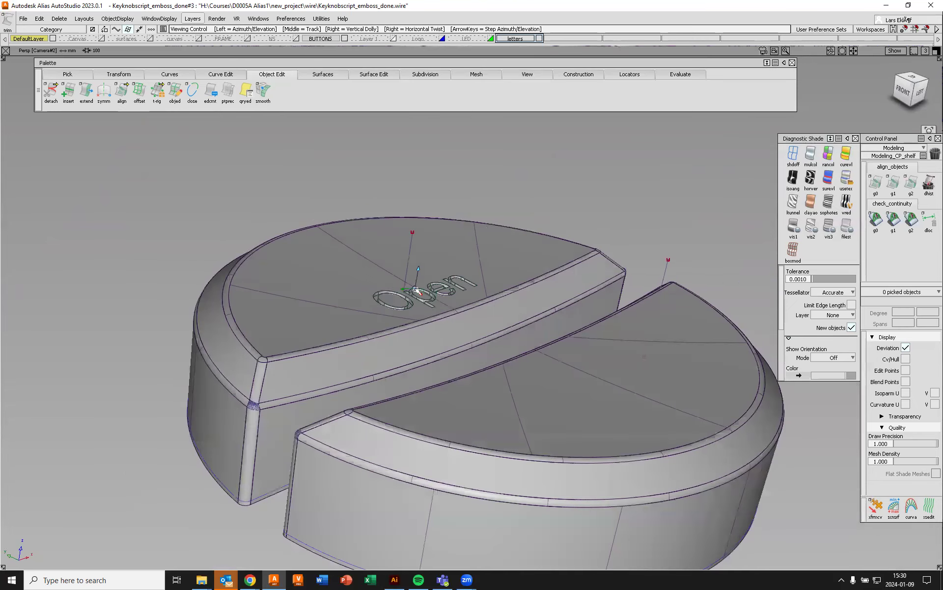
pyautogui.keyDown('alt'); pyautogui.keyDown('shift'); pyautogui.moveTo(421, 294); pyautogui.dragTo(430, 360); pyautogui.keyUp('shift'); pyautogui.keyUp('alt')
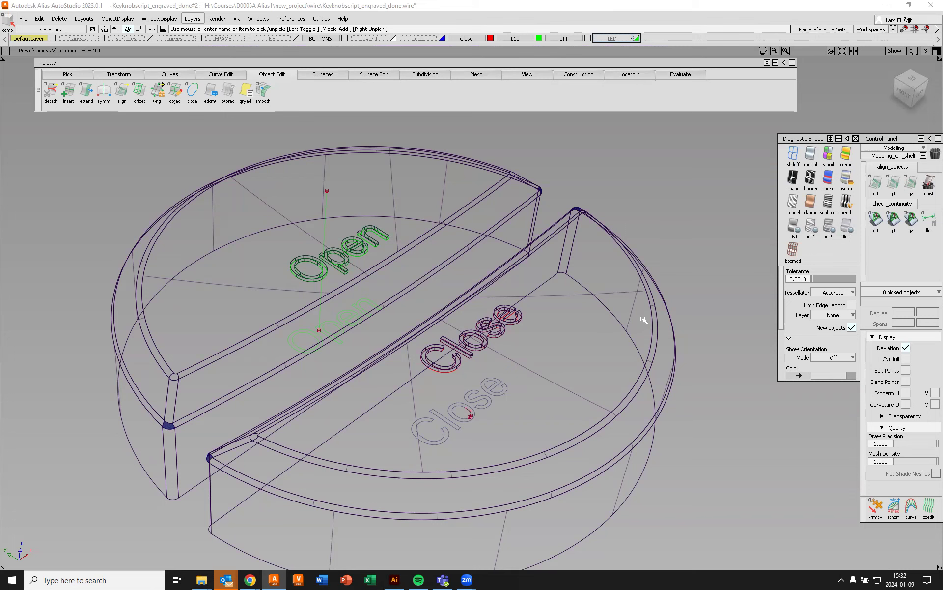
# Shade both buttons in the engraved key fob file and turn off the model's wireframe lines
pyautogui.click(810, 155)
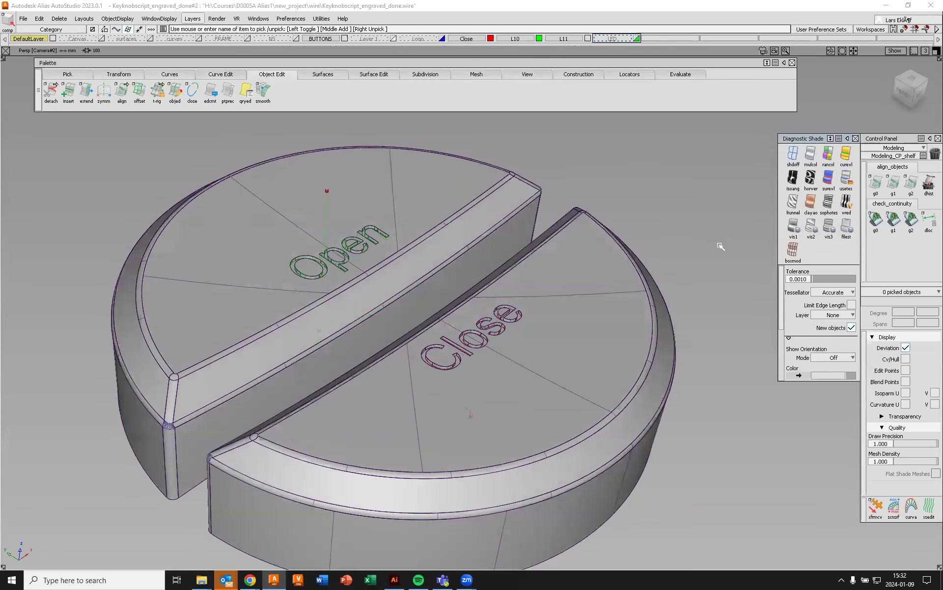
pyautogui.keyDown('ctrl'); pyautogui.keyDown('shift'); pyautogui.rightClick(656, 176); pyautogui.keyUp('shift'); pyautogui.keyUp('ctrl')
pyautogui.keyDown('ctrl'); pyautogui.keyDown('shift'); pyautogui.moveTo(657, 176); pyautogui.dragTo(694, 165, button='right'); pyautogui.keyUp('shift'); pyautogui.keyUp('ctrl')
# Examine the engraved Open and Close lettering on both buttons close up and from different angles
pyautogui.moveTo(678, 189)
pyautogui.keyDown('alt'); pyautogui.keyDown('shift'); pyautogui.mouseDown()
pyautogui.moveTo(600, 257)
pyautogui.moveTo(544, 367)
pyautogui.moveTo(320, 311)
pyautogui.moveTo(370, 270)
pyautogui.moveTo(375, 295)
pyautogui.moveTo(452, 344)
pyautogui.moveTo(516, 348)
pyautogui.mouseUp(); pyautogui.keyUp('shift'); pyautogui.keyUp('alt')
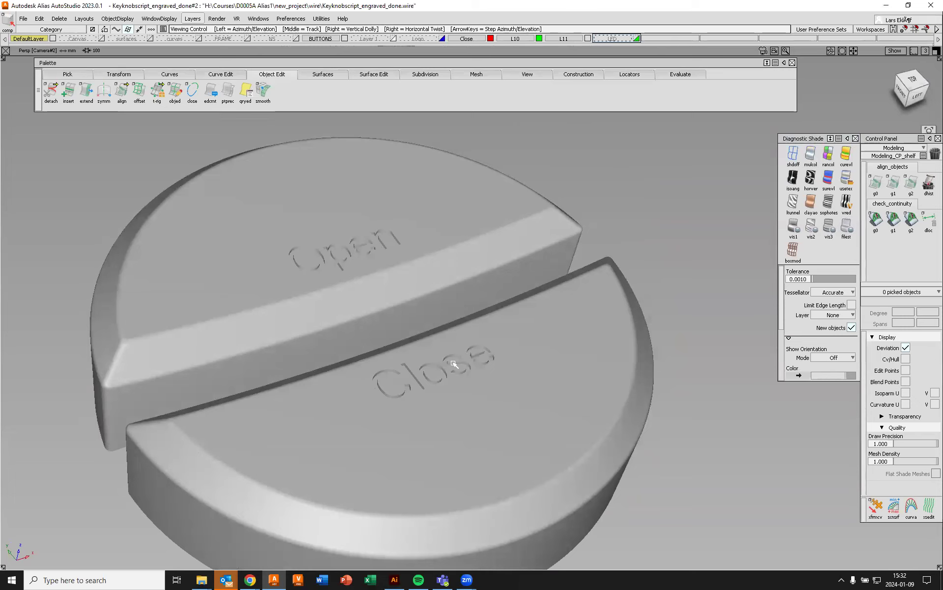
pyautogui.moveTo(436, 367)
pyautogui.keyDown('alt'); pyautogui.keyDown('shift'); pyautogui.mouseDown(button='middle')
pyautogui.moveTo(480, 371)
pyautogui.moveTo(431, 352)
pyautogui.mouseUp(button='middle'); pyautogui.keyUp('shift'); pyautogui.keyUp('alt')
pyautogui.keyDown('alt'); pyautogui.keyDown('shift'); pyautogui.moveTo(431, 352); pyautogui.dragTo(461, 346, button='right'); pyautogui.keyUp('shift'); pyautogui.keyUp('alt')
pyautogui.keyDown('alt'); pyautogui.keyDown('shift'); pyautogui.moveTo(461, 355); pyautogui.dragTo(449, 303); pyautogui.keyUp('shift'); pyautogui.keyUp('alt')
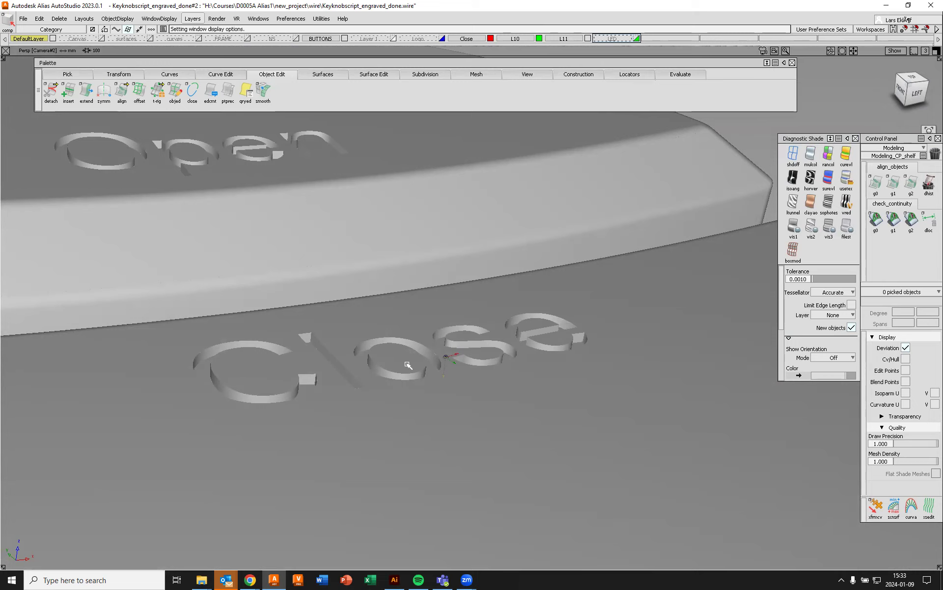
pyautogui.scroll(-5, 342, 260)
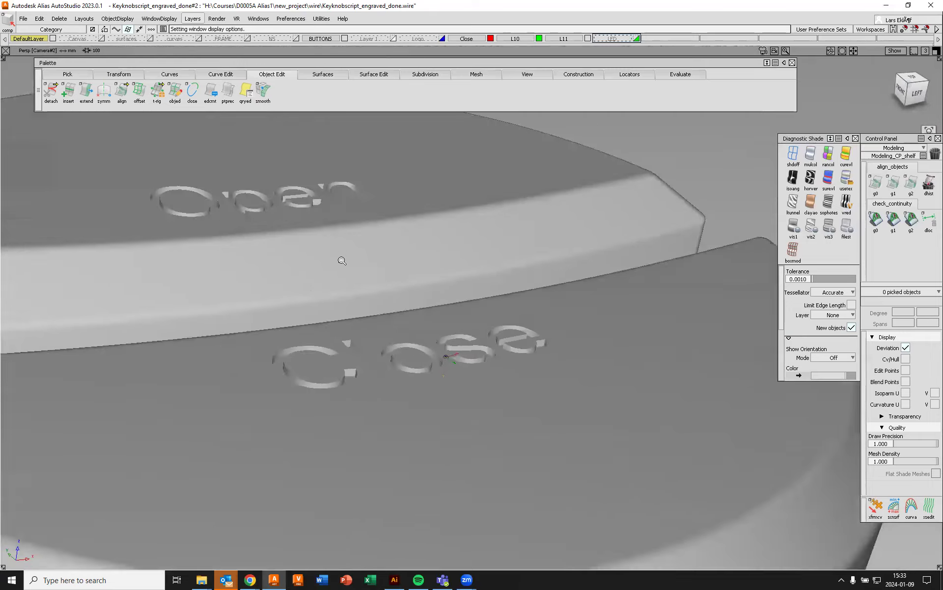
pyautogui.scroll(3, 346, 261)
pyautogui.keyDown('alt'); pyautogui.keyDown('shift'); pyautogui.moveTo(358, 286); pyautogui.dragTo(401, 355); pyautogui.keyUp('shift'); pyautogui.keyUp('alt')
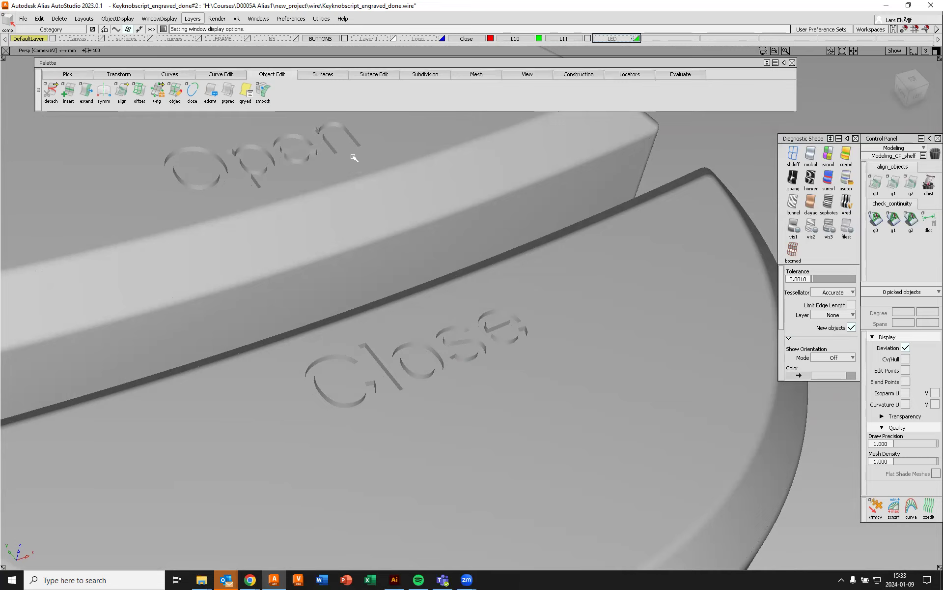
pyautogui.hotkey('shift', 'alt')
pyautogui.keyDown('alt'); pyautogui.keyDown('shift'); pyautogui.moveTo(315, 198); pyautogui.dragTo(321, 231, button='right'); pyautogui.keyUp('shift'); pyautogui.keyUp('alt')
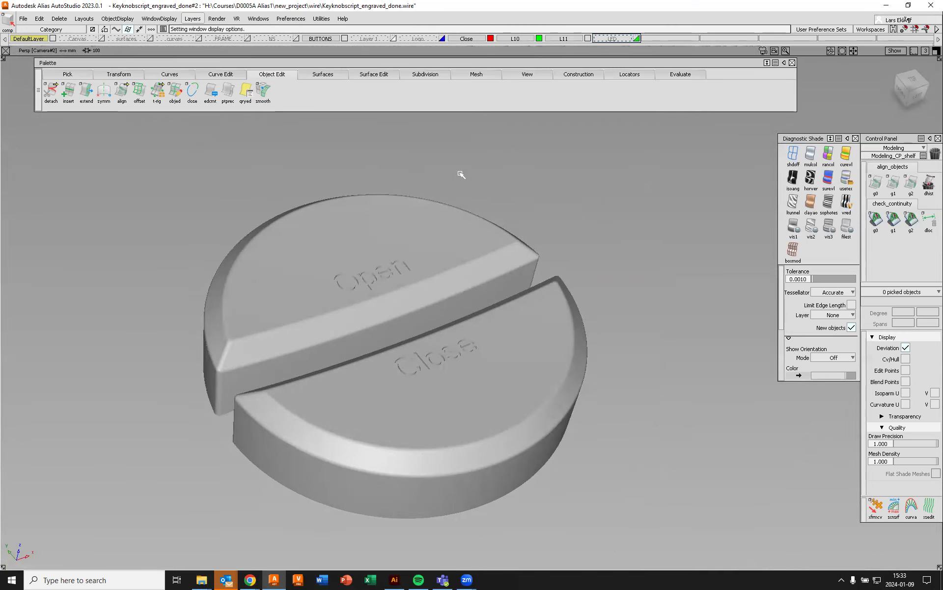
# Rename layer L10 to Open
pyautogui.doubleClick(520, 39)
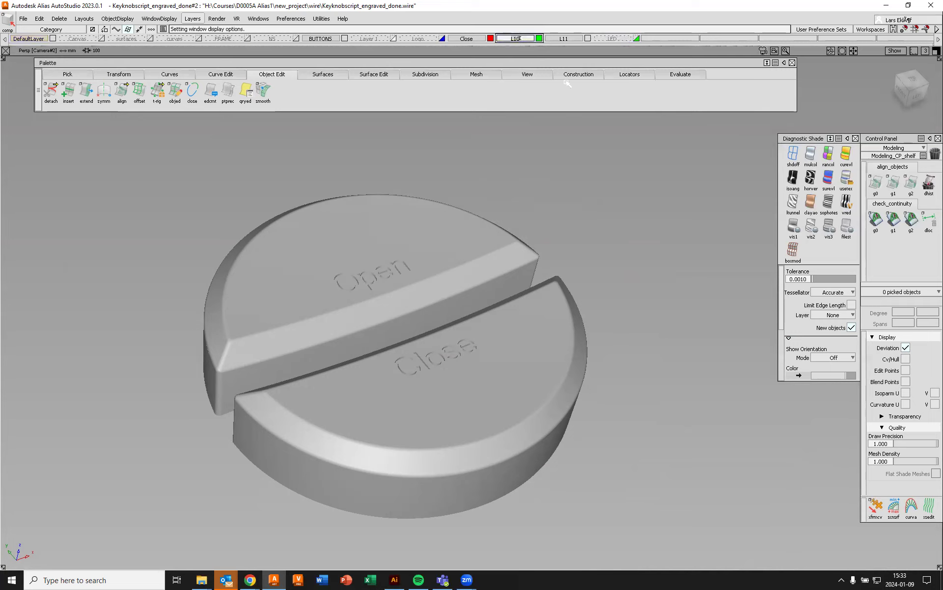
pyautogui.click(622, 198)
pyautogui.click(540, 38)
pyautogui.doubleClick(528, 39)
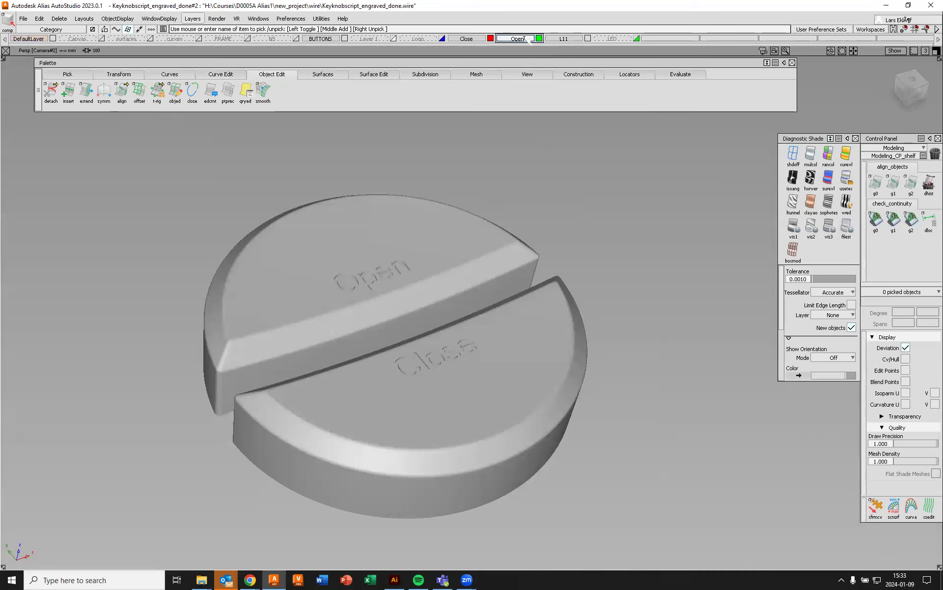
pyautogui.write('Open')
pyautogui.press('Return')
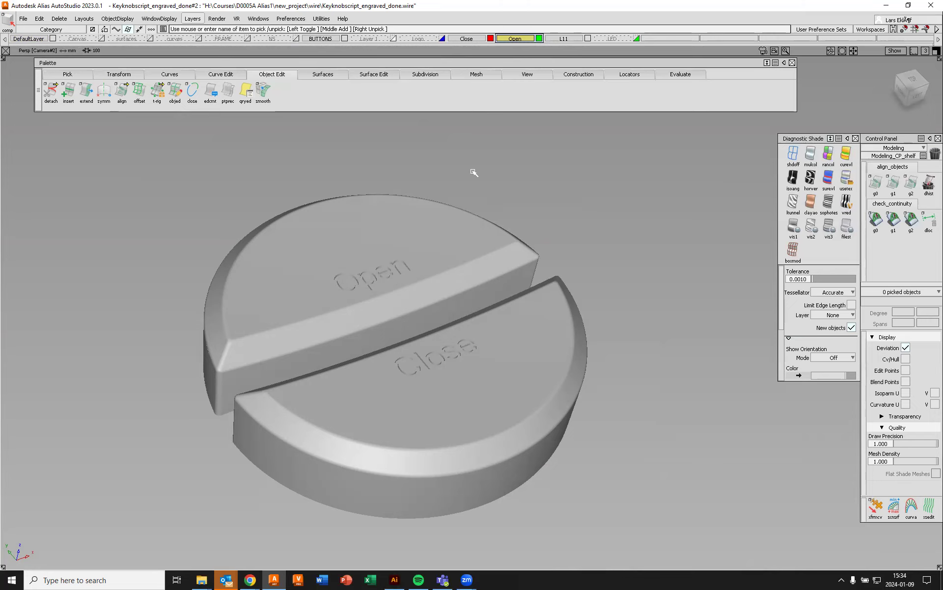
# Make the Canvas, surfaces, curves, FRAME, NS, Layer 1, Logo, L11 and LED layers visible
pyautogui.moveTo(397, 167)
pyautogui.keyDown('alt'); pyautogui.keyDown('shift'); pyautogui.mouseDown(button='right')
pyautogui.moveTo(393, 182)
pyautogui.moveTo(373, 175)
pyautogui.mouseUp(button='right'); pyautogui.keyUp('shift'); pyautogui.keyUp('alt')
pyautogui.click(101, 38)
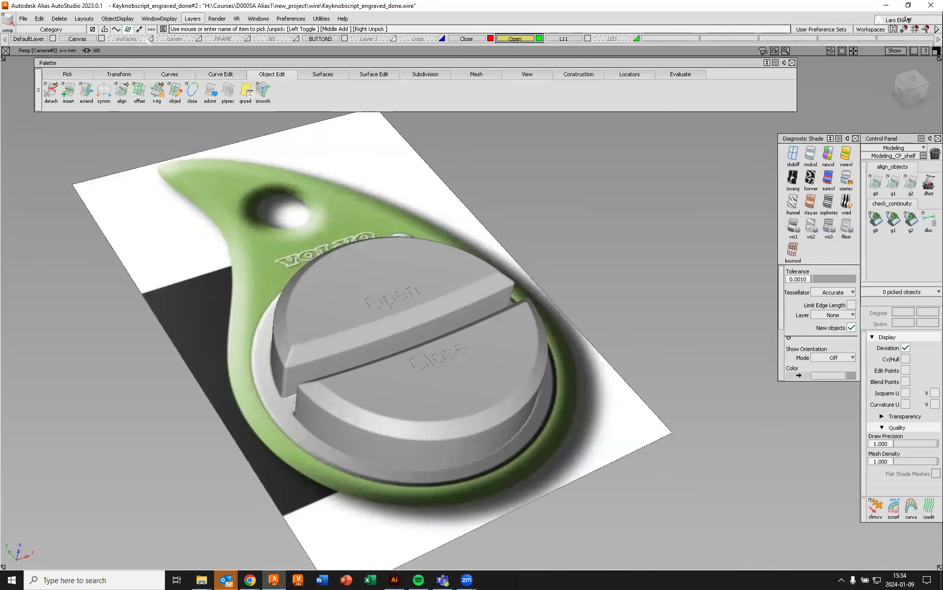
pyautogui.click(150, 39)
pyautogui.click(199, 38)
pyautogui.click(247, 39)
pyautogui.click(297, 39)
pyautogui.click(393, 38)
pyautogui.click(442, 38)
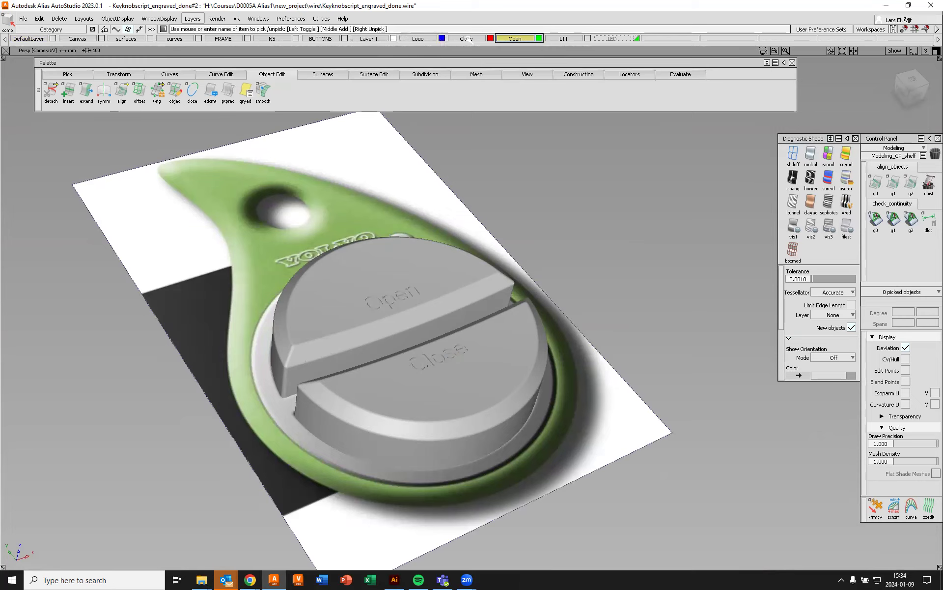
pyautogui.click(588, 39)
pyautogui.click(635, 39)
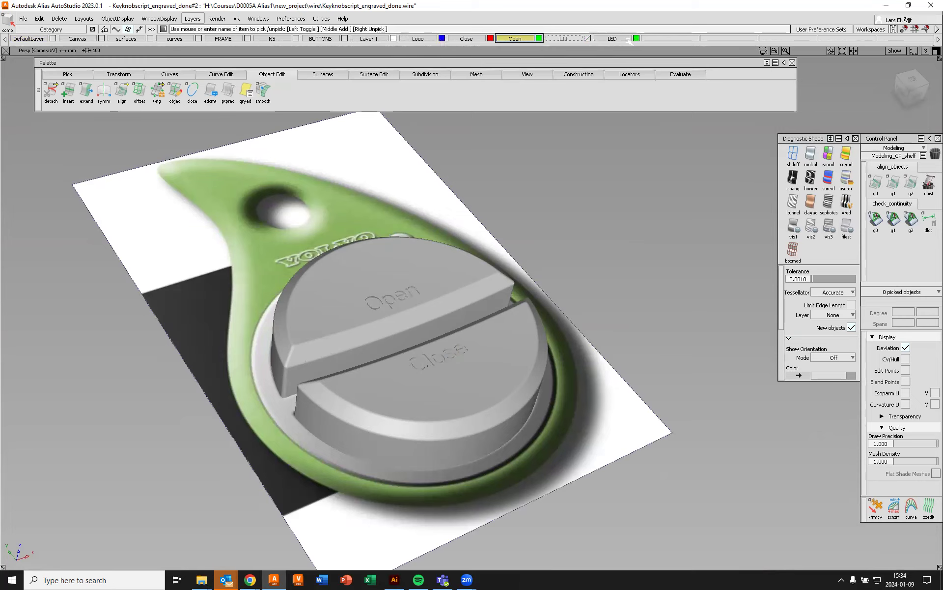
pyautogui.click(588, 39)
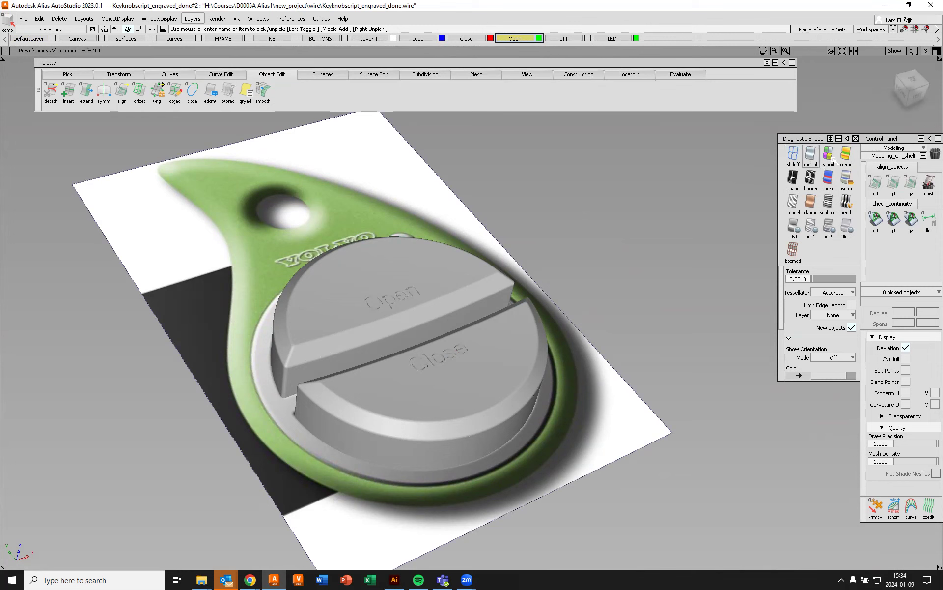
# Turn the model's wireframe lines back on and view the complete key fob over its canvas image
pyautogui.keyDown('ctrl'); pyautogui.keyDown('shift'); pyautogui.moveTo(669, 200); pyautogui.dragTo(704, 192, button='right'); pyautogui.keyUp('shift'); pyautogui.keyUp('ctrl')
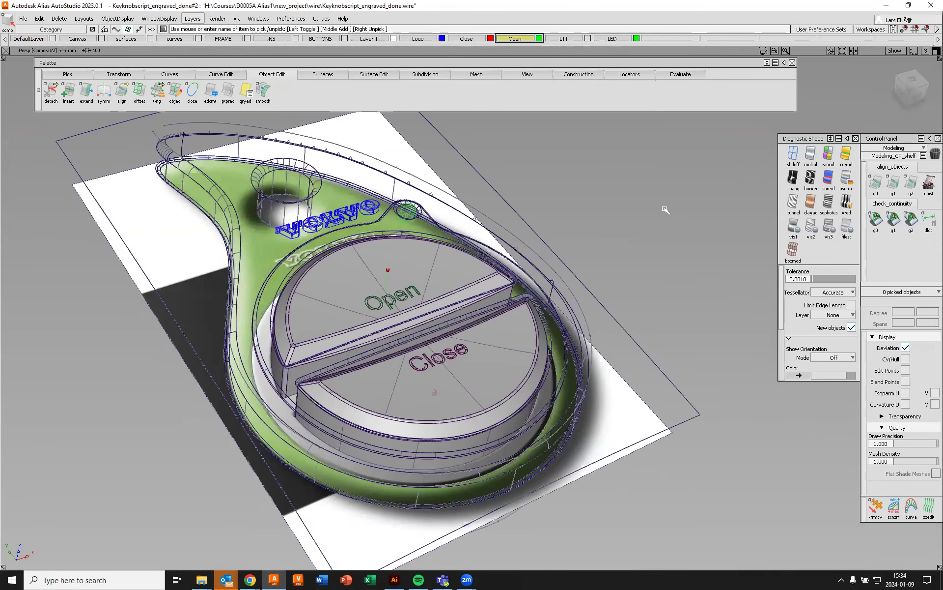
pyautogui.moveTo(653, 210)
pyautogui.keyDown('alt'); pyautogui.keyDown('shift'); pyautogui.mouseDown()
pyautogui.moveTo(527, 214)
pyautogui.moveTo(517, 187)
pyautogui.moveTo(467, 215)
pyautogui.moveTo(568, 289)
pyautogui.moveTo(576, 374)
pyautogui.moveTo(539, 372)
pyautogui.moveTo(518, 354)
pyautogui.moveTo(557, 271)
pyautogui.moveTo(585, 275)
pyautogui.moveTo(449, 221)
pyautogui.moveTo(441, 261)
pyautogui.moveTo(476, 302)
pyautogui.mouseUp(); pyautogui.keyUp('shift'); pyautogui.keyUp('alt')
pyautogui.keyDown('alt'); pyautogui.keyDown('shift'); pyautogui.moveTo(511, 253); pyautogui.dragTo(499, 267); pyautogui.keyUp('shift'); pyautogui.keyUp('alt')
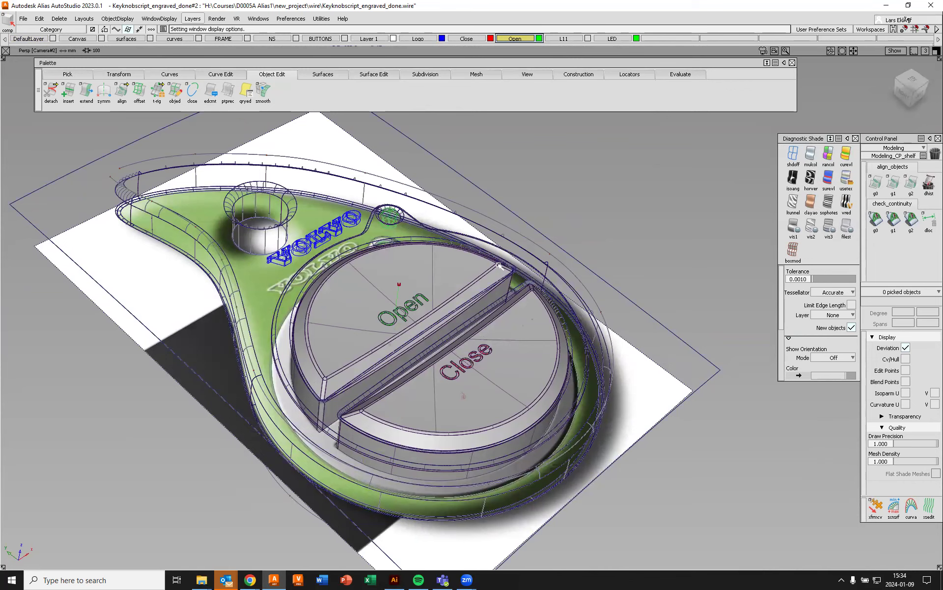
# Hide all layers from LED through Canvas to isolate the objects left on the default layer
pyautogui.click(635, 38)
pyautogui.click(587, 37)
pyautogui.click(539, 38)
pyautogui.click(490, 38)
pyautogui.click(443, 38)
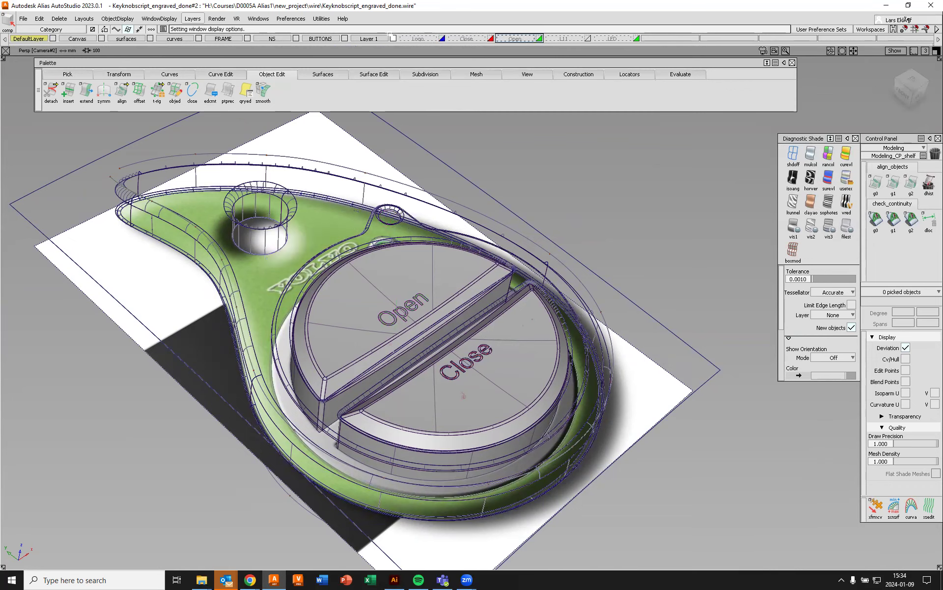
pyautogui.click(393, 38)
pyautogui.click(344, 38)
pyautogui.click(296, 38)
pyautogui.click(248, 38)
pyautogui.click(198, 38)
pyautogui.click(150, 38)
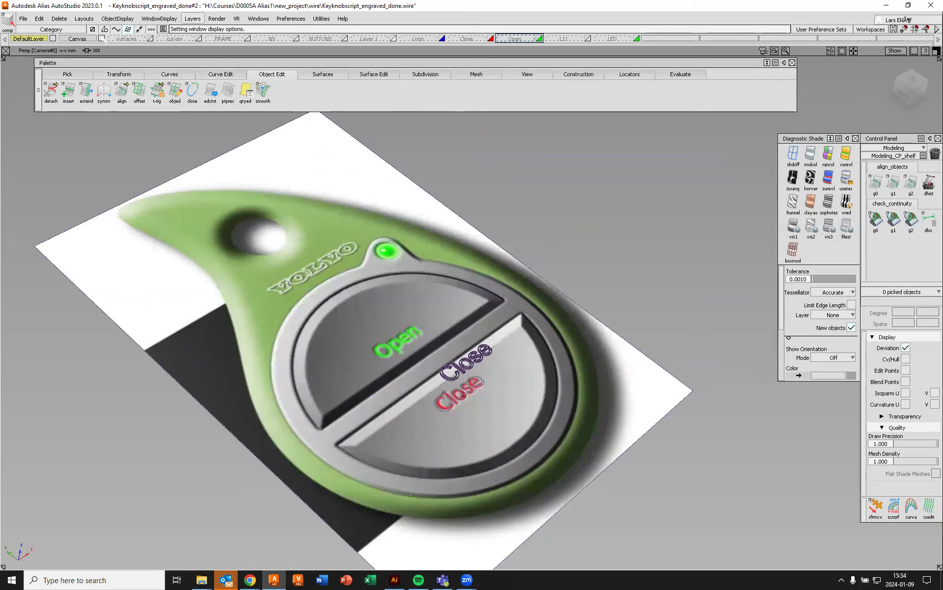
pyautogui.click(101, 38)
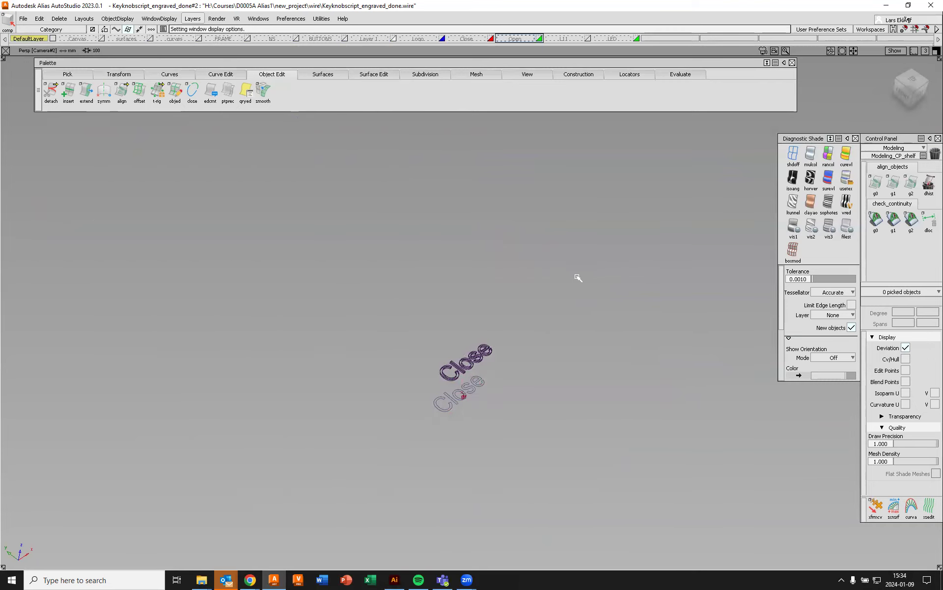
# Assign all wall surfaces of the word Close to the Close layer
pyautogui.keyDown('alt'); pyautogui.keyDown('shift'); pyautogui.moveTo(614, 346); pyautogui.dragTo(544, 356); pyautogui.keyUp('shift'); pyautogui.keyUp('alt')
pyautogui.keyDown('alt'); pyautogui.keyDown('shift'); pyautogui.moveTo(544, 356); pyautogui.dragTo(559, 328, button='right'); pyautogui.keyUp('shift'); pyautogui.keyUp('alt')
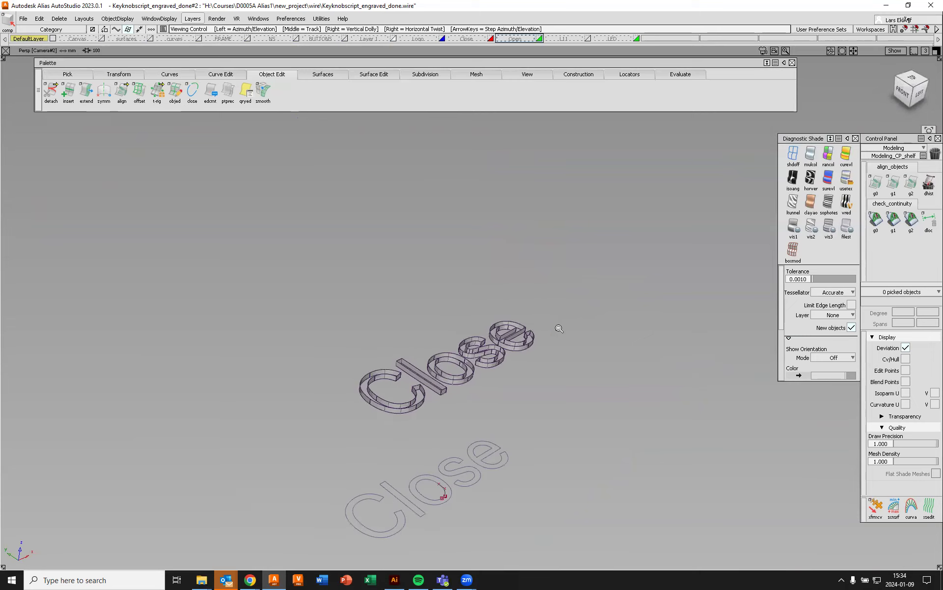
pyautogui.keyDown('ctrl'); pyautogui.keyDown('shift'); pyautogui.moveTo(570, 226); pyautogui.dragTo(541, 224); pyautogui.keyUp('shift'); pyautogui.keyUp('ctrl')
pyautogui.moveTo(302, 273); pyautogui.dragTo(573, 431)
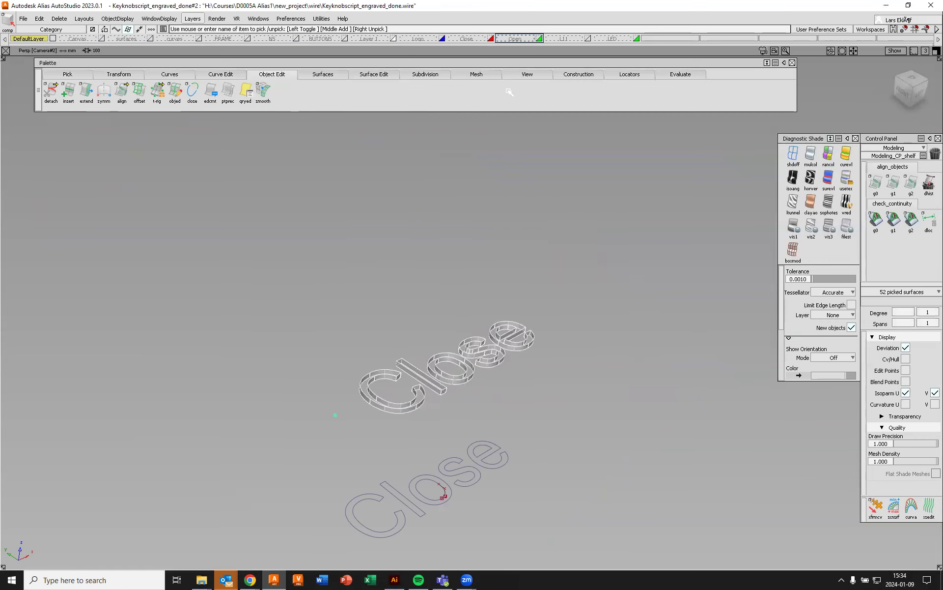
pyautogui.rightClick(467, 38)
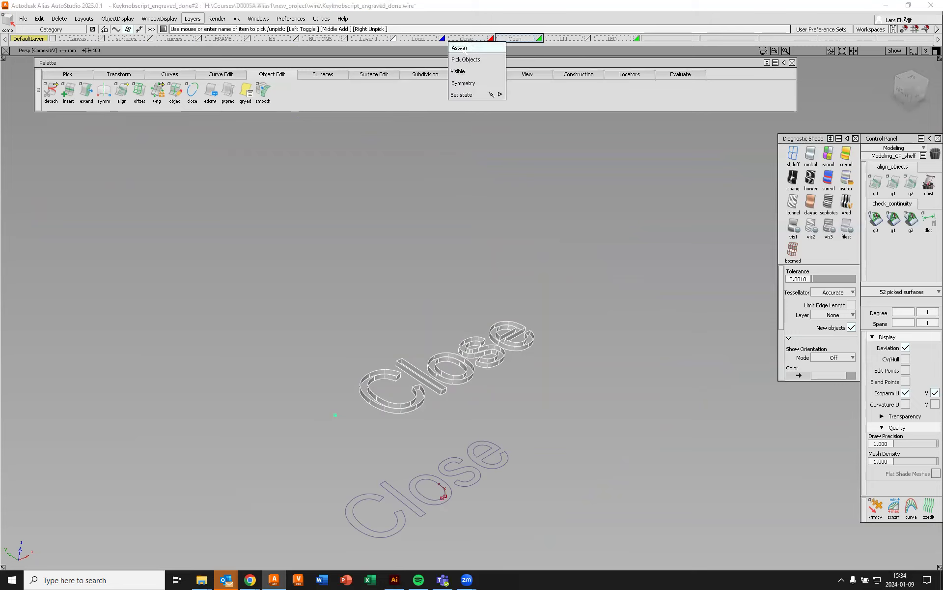
pyautogui.click(465, 44)
# Delete the flat Close text curves left on the default layer
pyautogui.moveTo(595, 267)
pyautogui.keyDown('ctrl'); pyautogui.keyDown('shift'); pyautogui.mouseDown()
pyautogui.moveTo(587, 252)
pyautogui.moveTo(544, 274)
pyautogui.mouseUp(); pyautogui.keyUp('shift'); pyautogui.keyUp('ctrl')
pyautogui.moveTo(258, 376); pyautogui.dragTo(575, 550)
pyautogui.press('Delete')
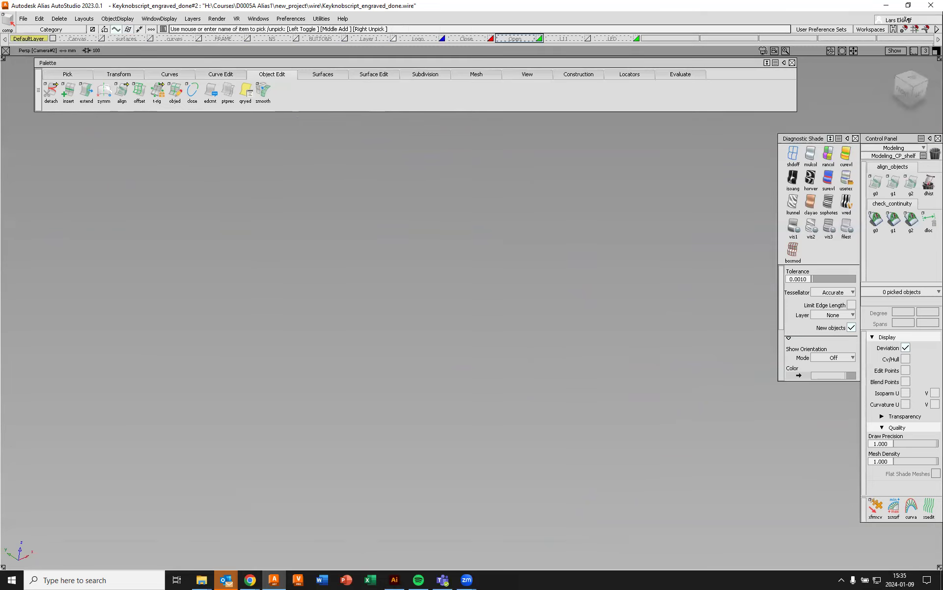
# Show the Canvas layer and delete the Canvas_Top reference image
pyautogui.click(101, 39)
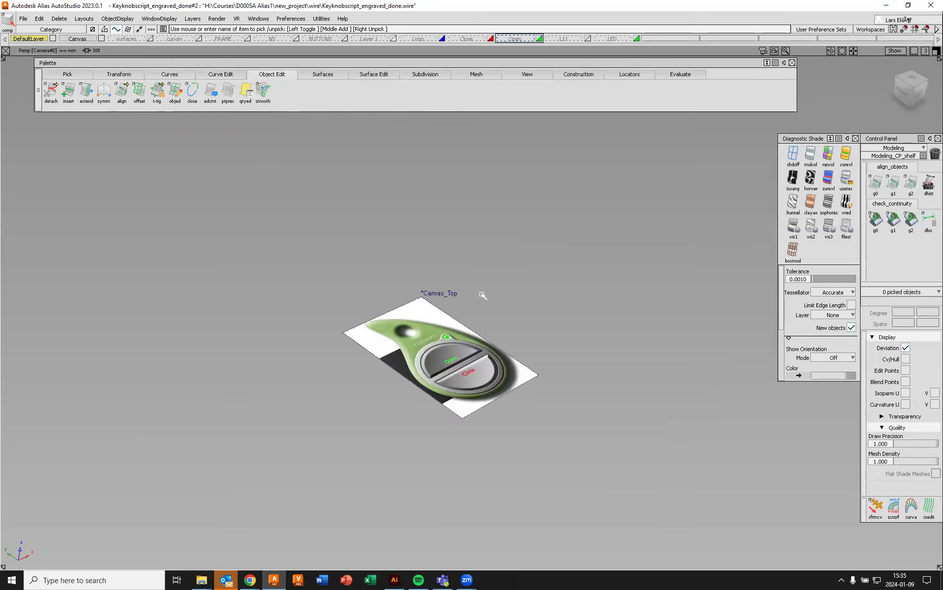
pyautogui.keyDown('ctrl'); pyautogui.keyDown('shift'); pyautogui.click(547, 201); pyautogui.keyUp('shift'); pyautogui.keyUp('ctrl')
pyautogui.keyDown('ctrl'); pyautogui.keyDown('shift'); pyautogui.moveTo(547, 207); pyautogui.dragTo(548, 227); pyautogui.keyUp('shift'); pyautogui.keyUp('ctrl')
pyautogui.click(440, 393)
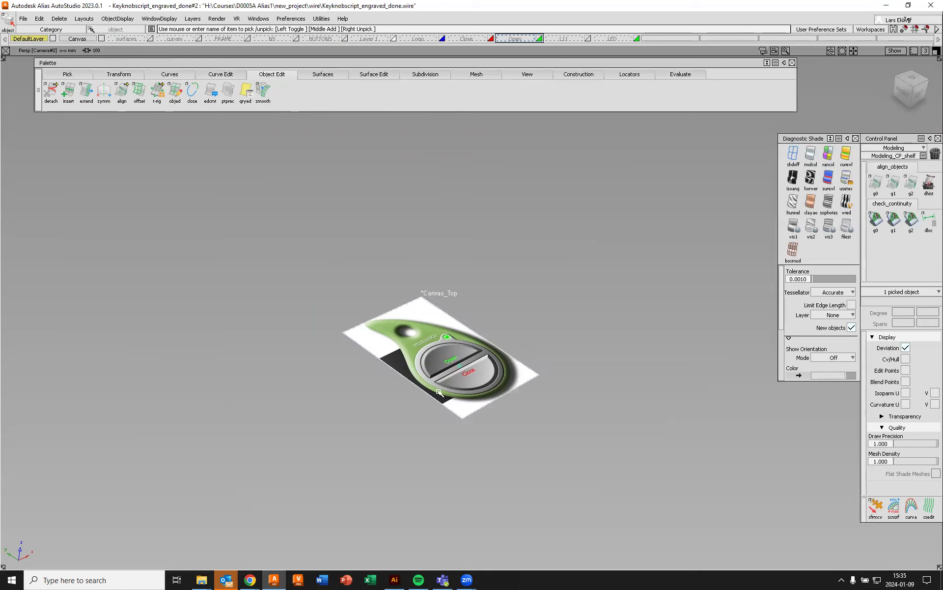
pyautogui.press('Delete')
pyautogui.press('Return')
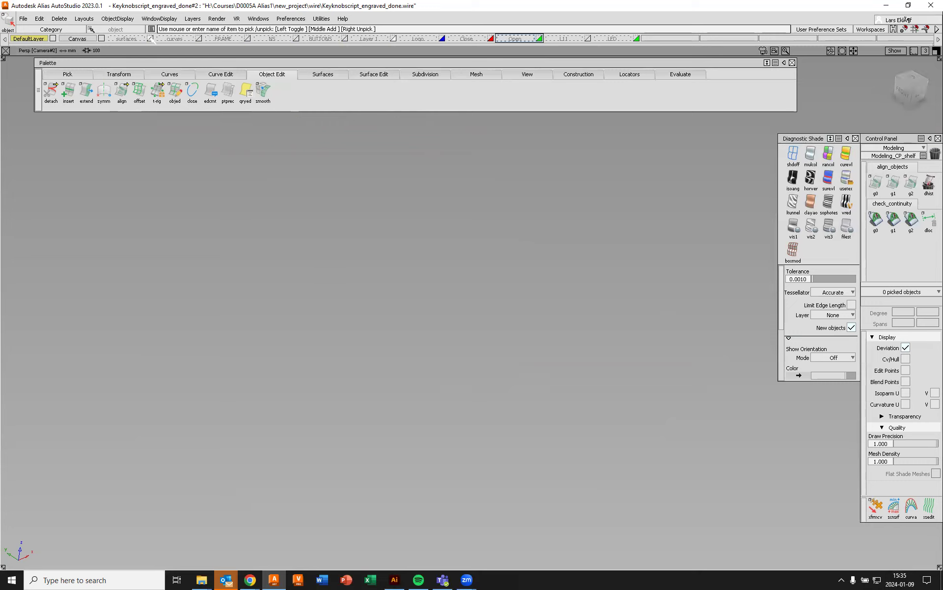
# Show the surfaces layer and shade the key fob body to inspect its surfaces all around
pyautogui.click(151, 39)
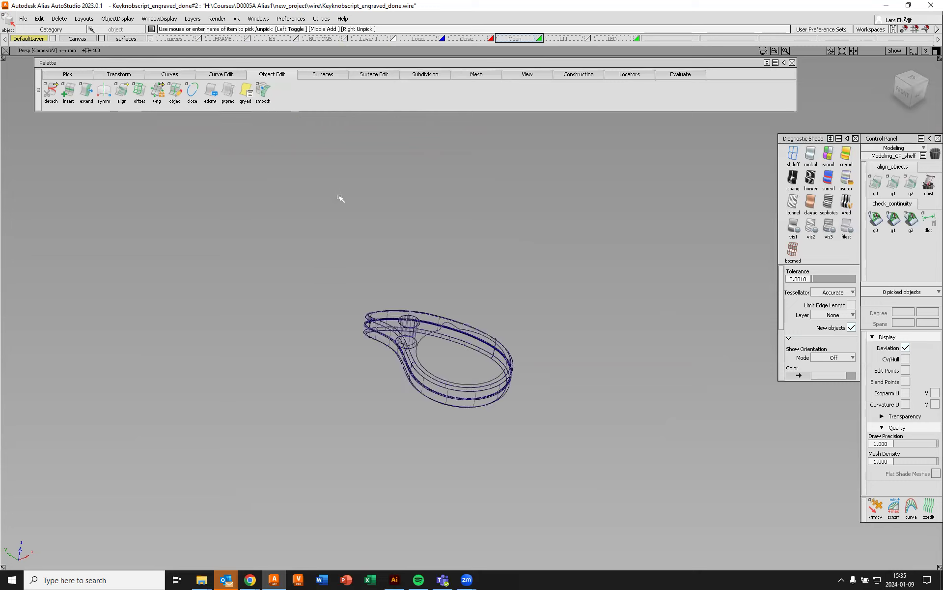
pyautogui.keyDown('alt'); pyautogui.keyDown('shift'); pyautogui.moveTo(410, 331); pyautogui.dragTo(401, 265); pyautogui.keyUp('shift'); pyautogui.keyUp('alt')
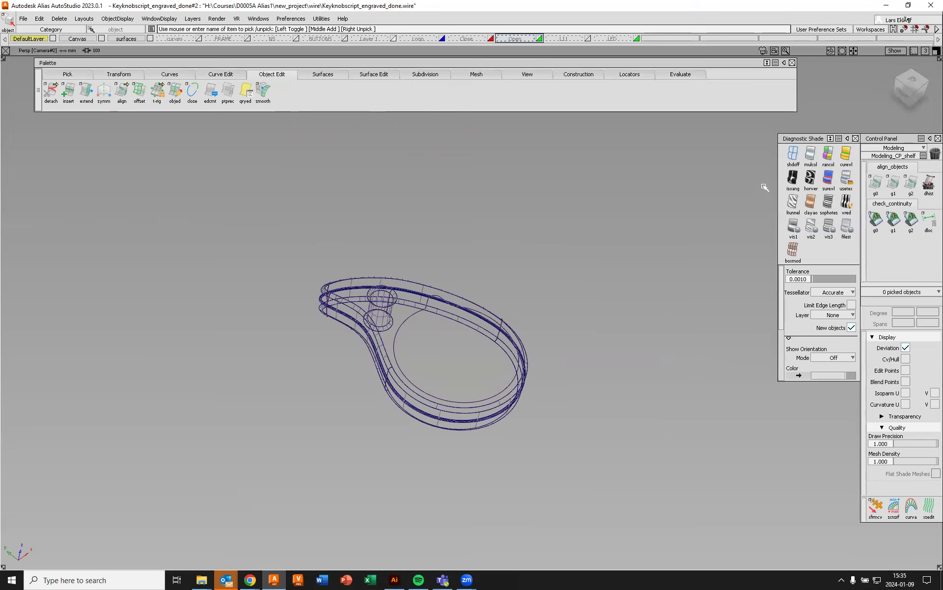
pyautogui.click(811, 155)
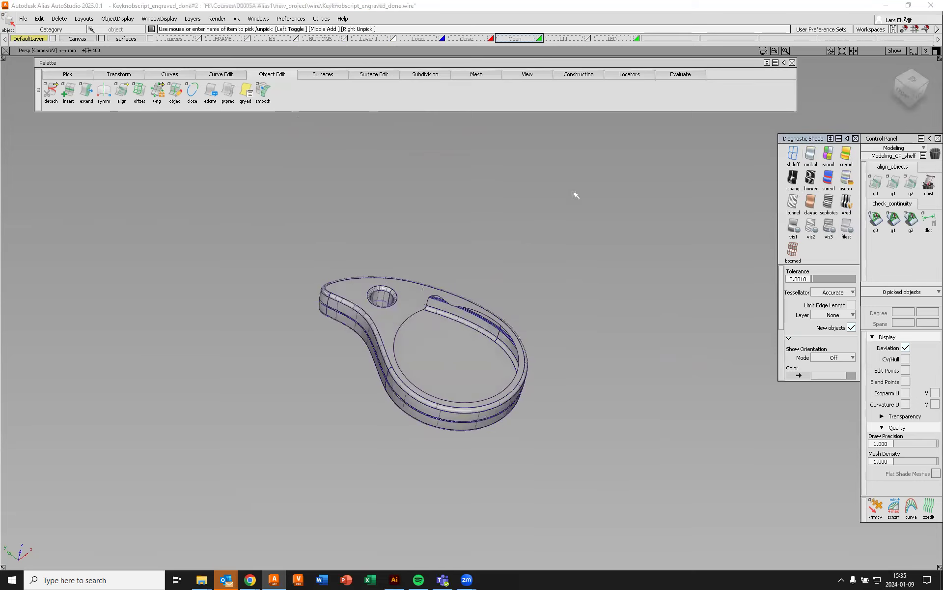
pyautogui.keyDown('alt'); pyautogui.keyDown('shift'); pyautogui.moveTo(538, 251); pyautogui.dragTo(384, 362); pyautogui.keyUp('shift'); pyautogui.keyUp('alt')
pyautogui.keyDown('alt'); pyautogui.keyDown('shift'); pyautogui.moveTo(379, 373); pyautogui.dragTo(365, 488, button='right'); pyautogui.keyUp('shift'); pyautogui.keyUp('alt')
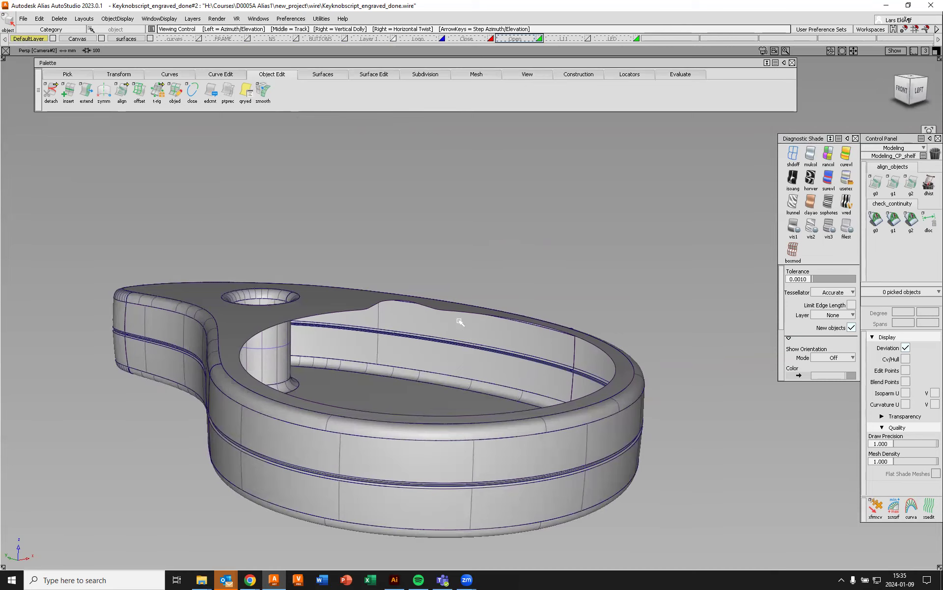
pyautogui.keyDown('alt'); pyautogui.keyDown('shift'); pyautogui.moveTo(431, 226); pyautogui.dragTo(462, 257, button='right'); pyautogui.keyUp('shift'); pyautogui.keyUp('alt')
pyautogui.keyDown('alt'); pyautogui.keyDown('shift'); pyautogui.moveTo(461, 257); pyautogui.dragTo(478, 287); pyautogui.keyUp('shift'); pyautogui.keyUp('alt')
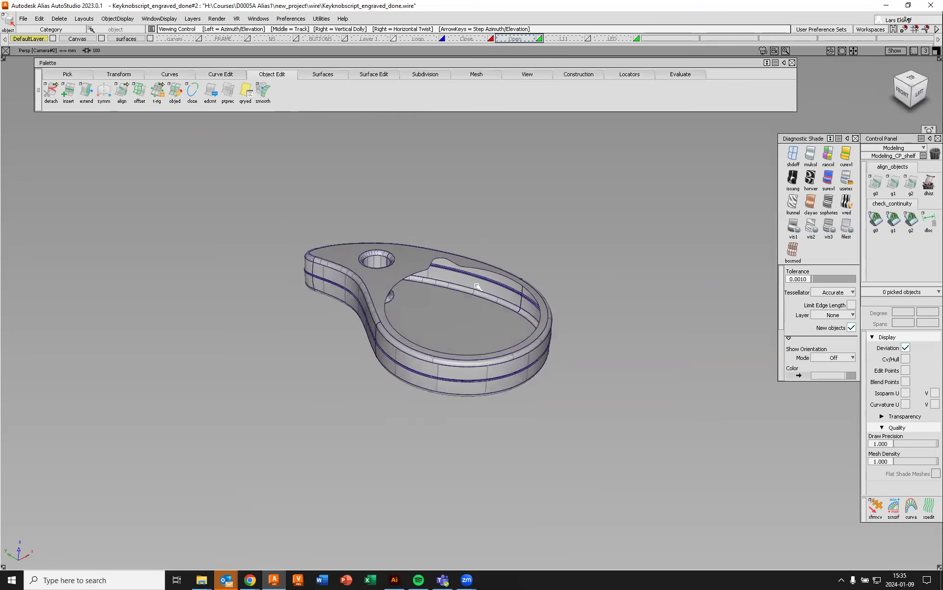
# Rename the surfaces layer as Body and hide it
pyautogui.click(131, 39)
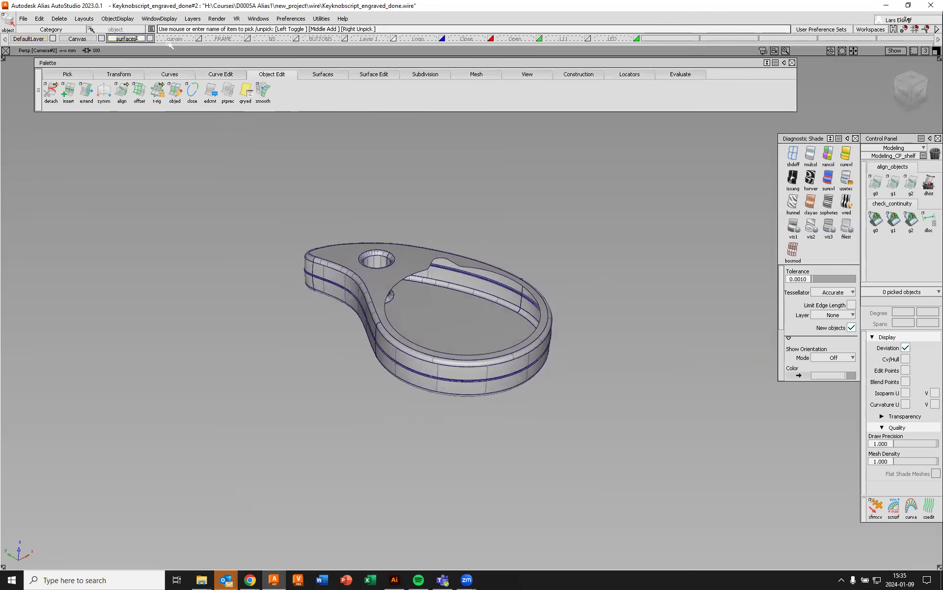
pyautogui.write('Body')
pyautogui.press('Return')
pyautogui.click(150, 38)
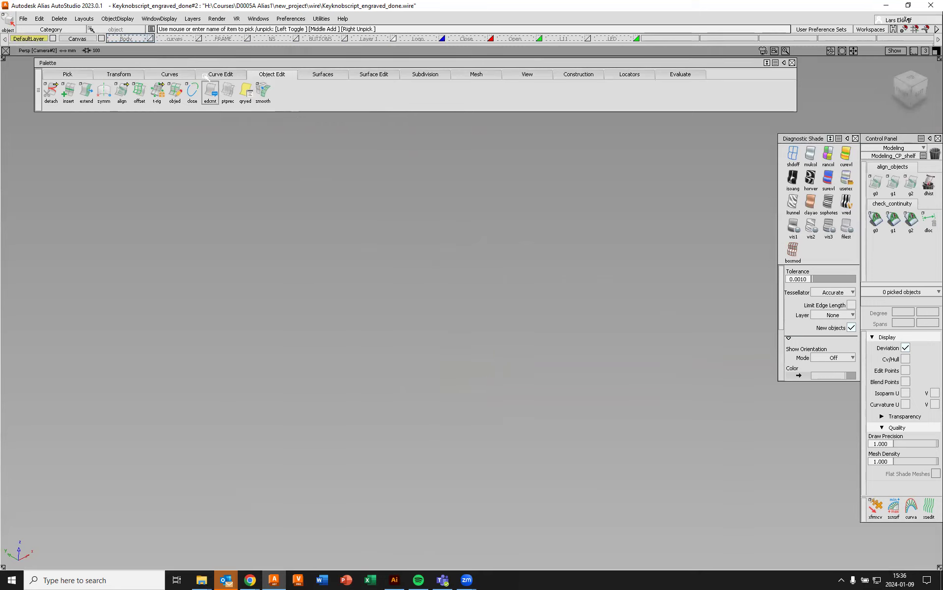
# Show the curves layer and delete all of its construction curves
pyautogui.click(199, 39)
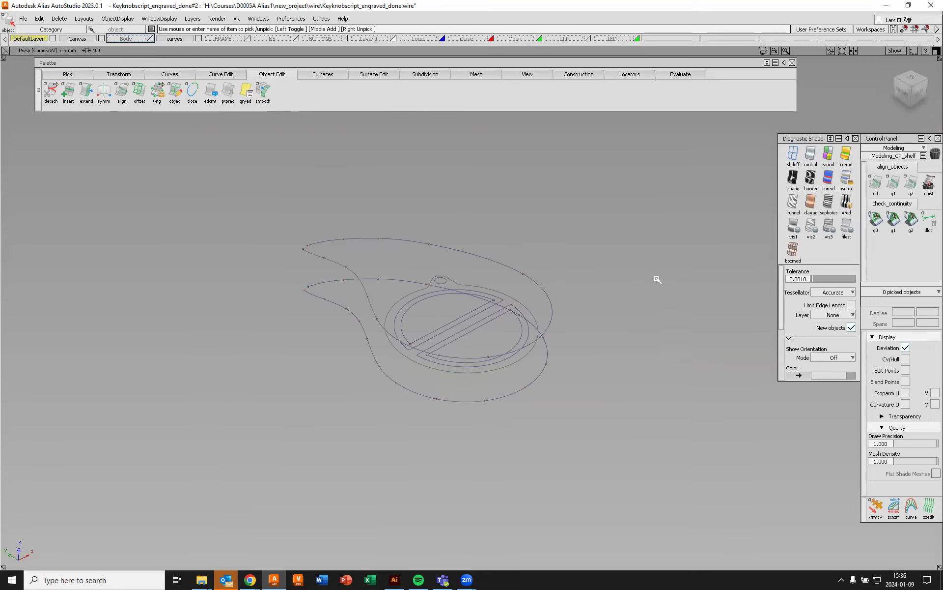
pyautogui.keyDown('ctrl'); pyautogui.keyDown('shift'); pyautogui.click(668, 237); pyautogui.keyUp('shift'); pyautogui.keyUp('ctrl')
pyautogui.keyDown('ctrl'); pyautogui.keyDown('shift'); pyautogui.moveTo(668, 237); pyautogui.dragTo(641, 248); pyautogui.keyUp('shift'); pyautogui.keyUp('ctrl')
pyautogui.moveTo(213, 182); pyautogui.dragTo(689, 514)
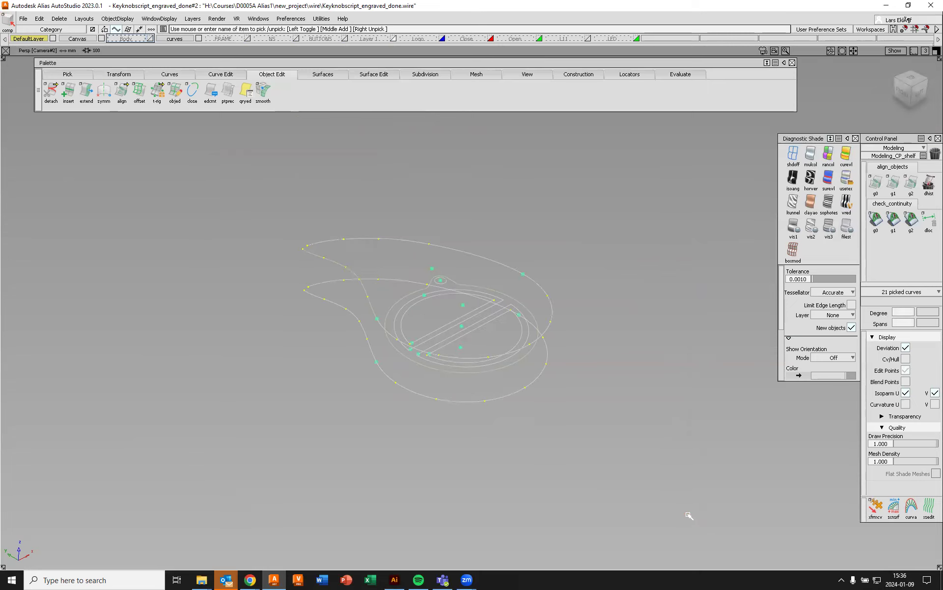
pyautogui.press('Delete')
pyautogui.press('Return')
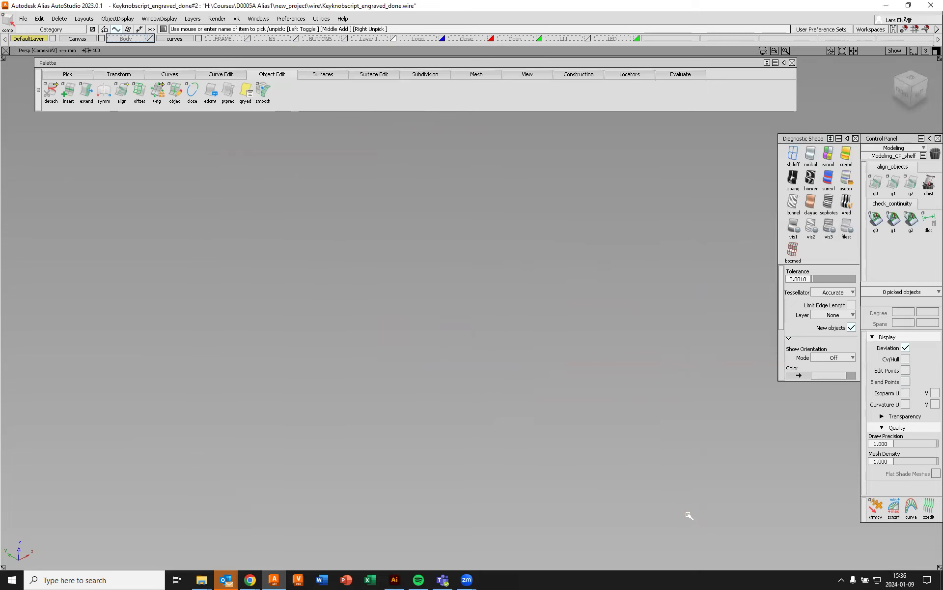
# Show the FRAME layer to check its contents, and hide it again
pyautogui.click(248, 40)
pyautogui.keyDown('alt'); pyautogui.keyDown('shift'); pyautogui.moveTo(529, 308); pyautogui.dragTo(507, 258, button='right'); pyautogui.keyUp('shift'); pyautogui.keyUp('alt')
pyautogui.keyDown('alt'); pyautogui.keyDown('shift'); pyautogui.moveTo(508, 258); pyautogui.dragTo(511, 233); pyautogui.keyUp('shift'); pyautogui.keyUp('alt')
pyautogui.keyDown('alt'); pyautogui.keyDown('shift'); pyautogui.moveTo(445, 215); pyautogui.dragTo(435, 337, button='right'); pyautogui.keyUp('shift'); pyautogui.keyUp('alt')
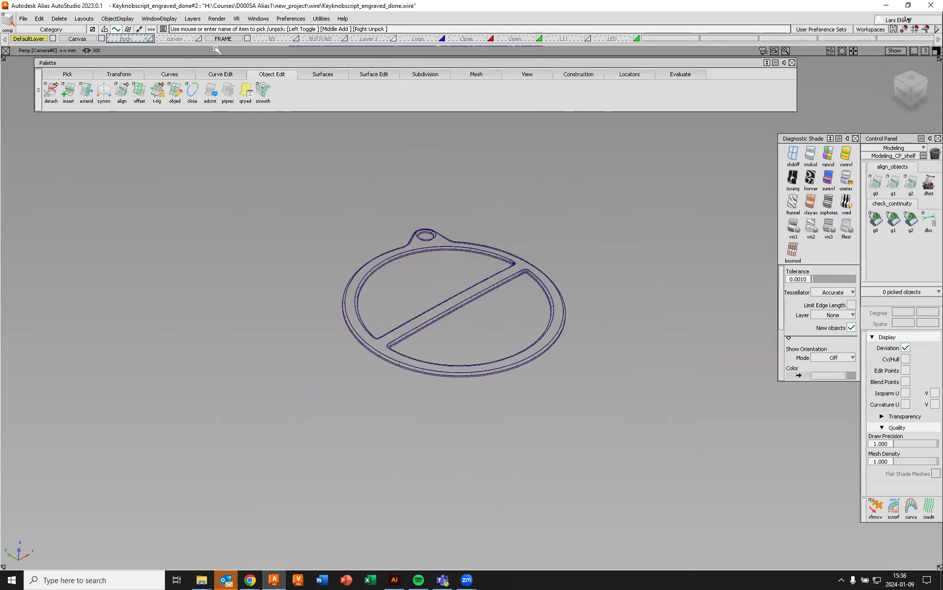
pyautogui.click(248, 38)
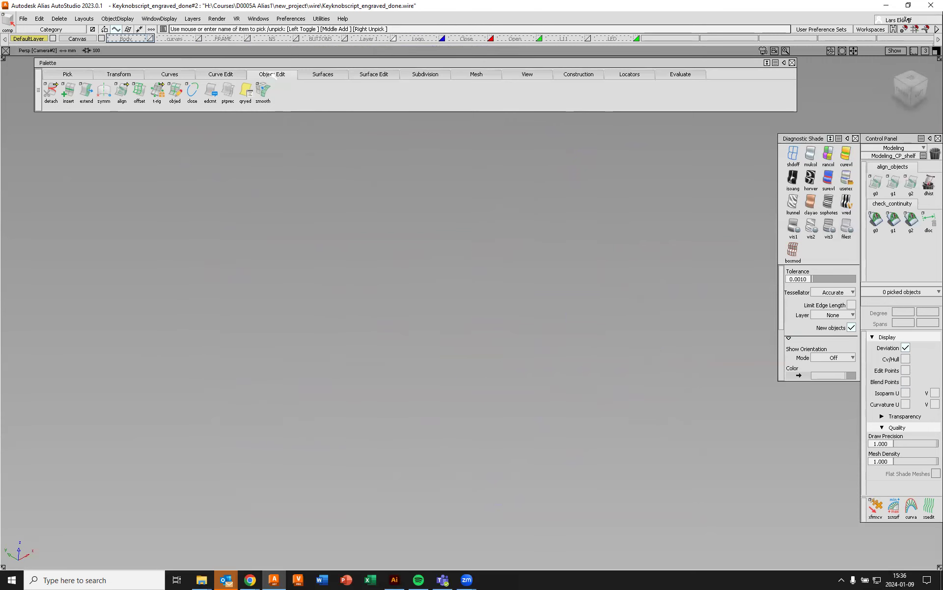
# Show the NS layer and delete the plane surface on it
pyautogui.click(297, 39)
pyautogui.keyDown('alt'); pyautogui.keyDown('shift'); pyautogui.scroll(-10, 453, 209); pyautogui.keyUp('shift'); pyautogui.keyUp('alt')
pyautogui.keyDown('alt'); pyautogui.keyDown('shift'); pyautogui.scroll(5, 452, 215); pyautogui.keyUp('shift'); pyautogui.keyUp('alt')
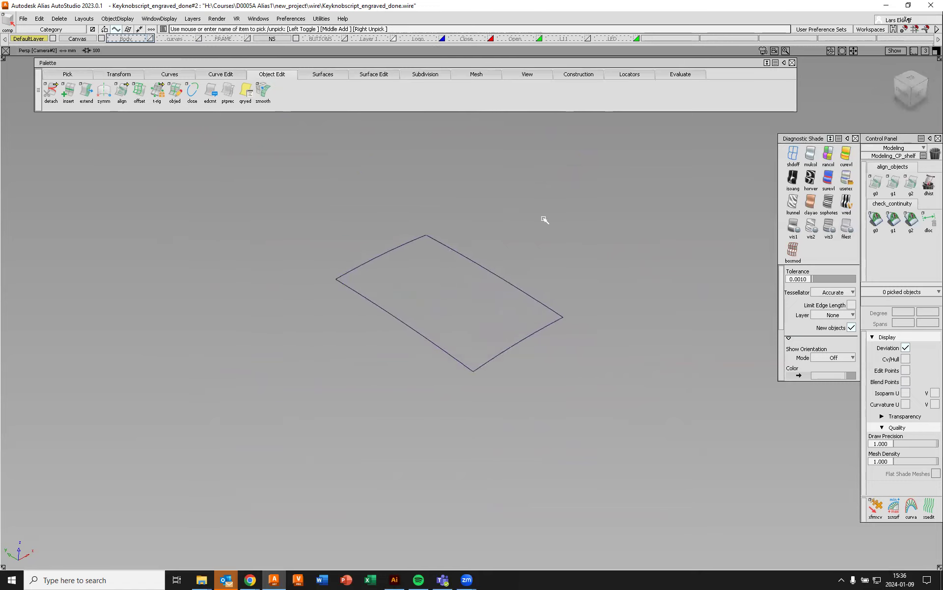
pyautogui.keyDown('ctrl'); pyautogui.keyDown('shift'); pyautogui.click(572, 208); pyautogui.keyUp('shift'); pyautogui.keyUp('ctrl')
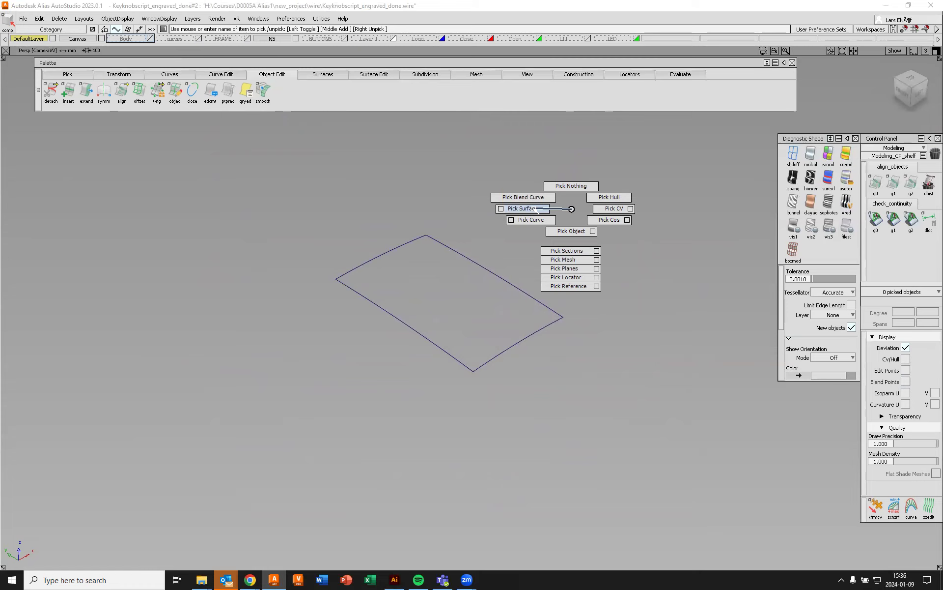
pyautogui.click(539, 205)
pyautogui.moveTo(264, 183); pyautogui.dragTo(593, 414)
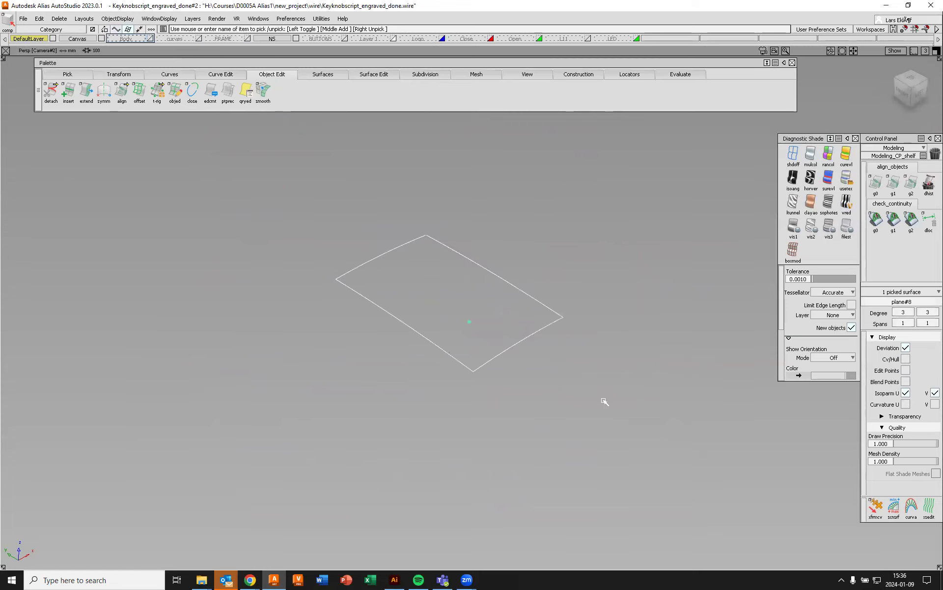
pyautogui.press('Delete')
pyautogui.press('Return')
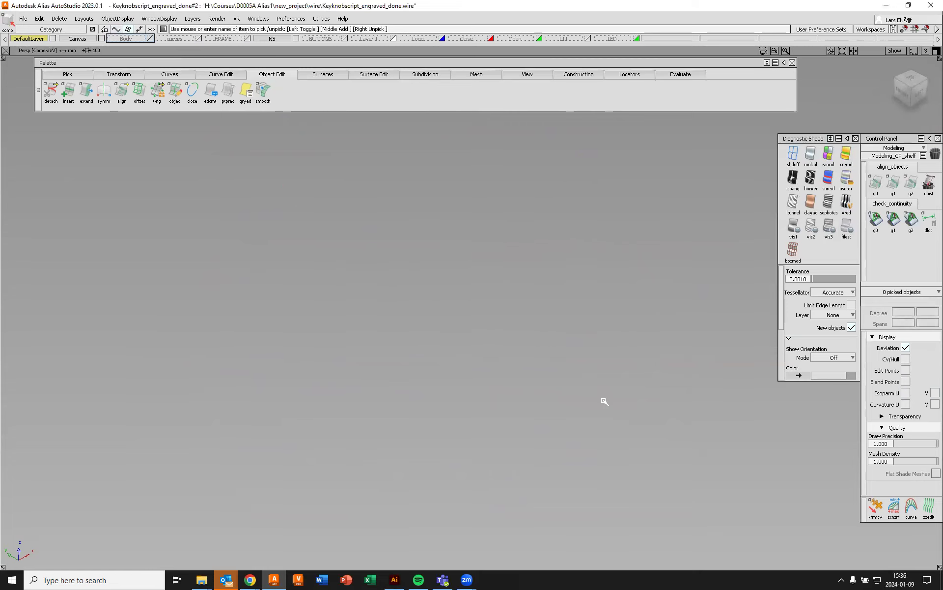
# Make NS the active layer and delete that emptied layer
pyautogui.click(281, 39)
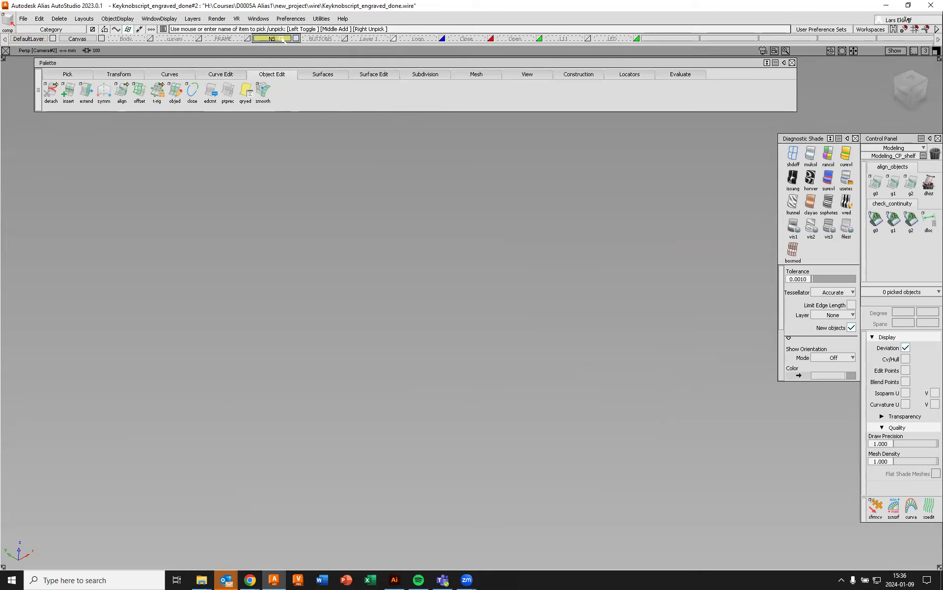
pyautogui.click(192, 18)
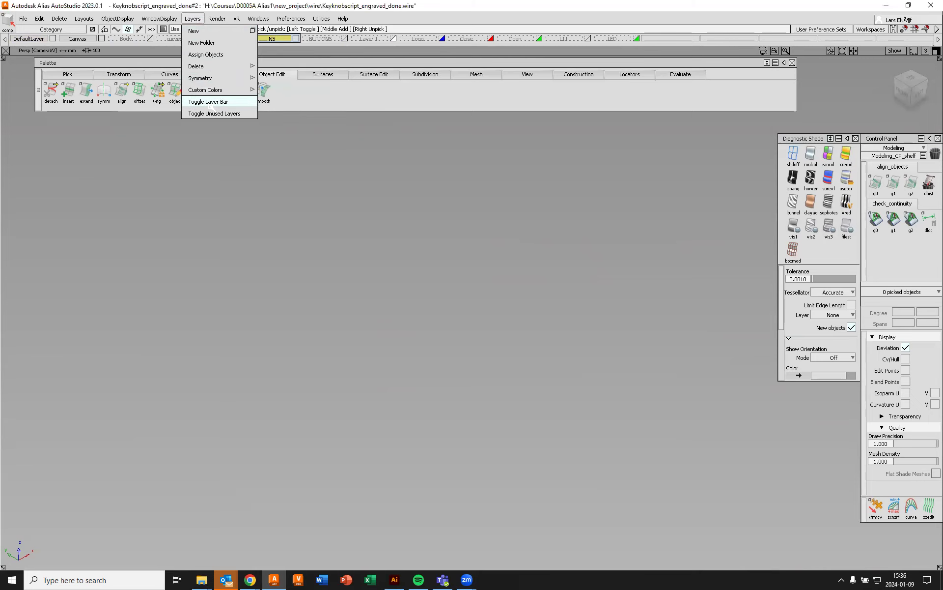
pyautogui.moveTo(220, 68)
pyautogui.click(292, 67)
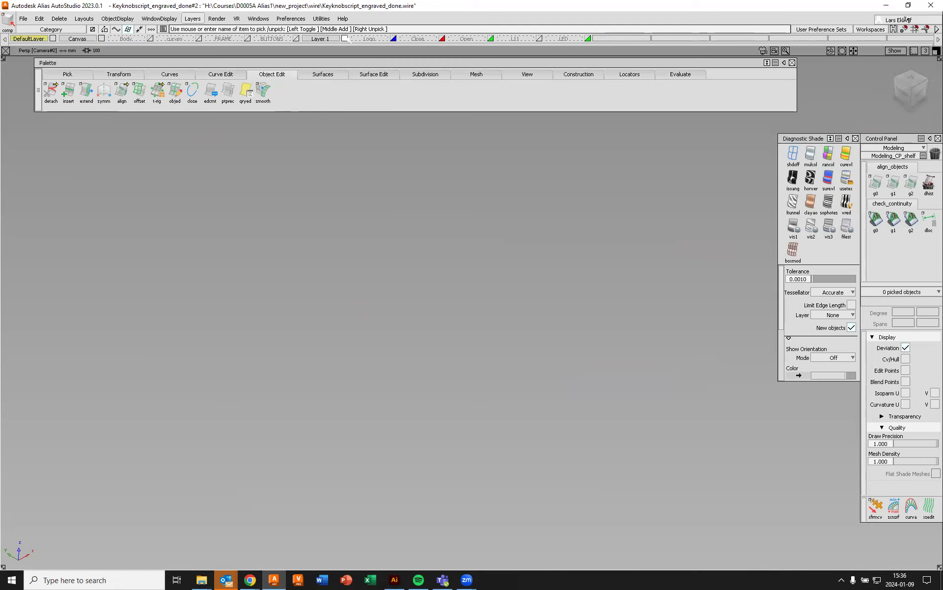
# Make Layer 1 the active layer and delete it from the file
pyautogui.keyDown('alt'); pyautogui.keyDown('shift'); pyautogui.moveTo(407, 302); pyautogui.dragTo(421, 239, button='right'); pyautogui.keyUp('shift'); pyautogui.keyUp('alt')
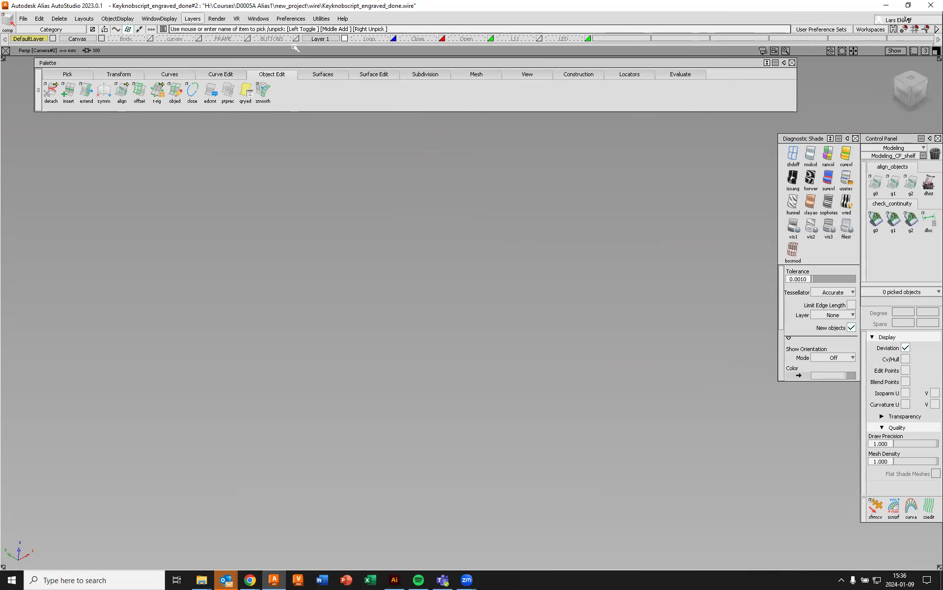
pyautogui.click(193, 19)
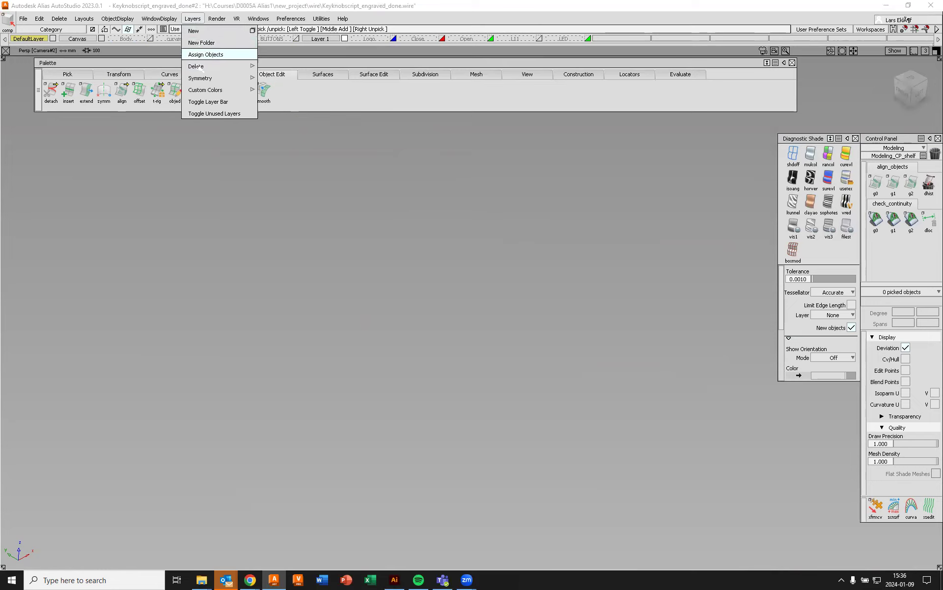
pyautogui.moveTo(199, 67)
pyautogui.click(289, 66)
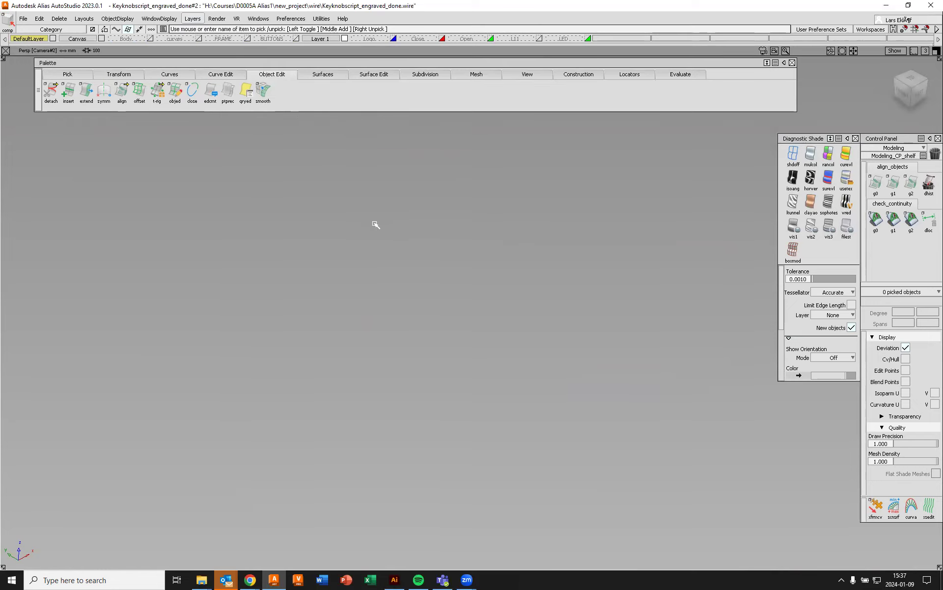
pyautogui.click(322, 39)
pyautogui.click(192, 18)
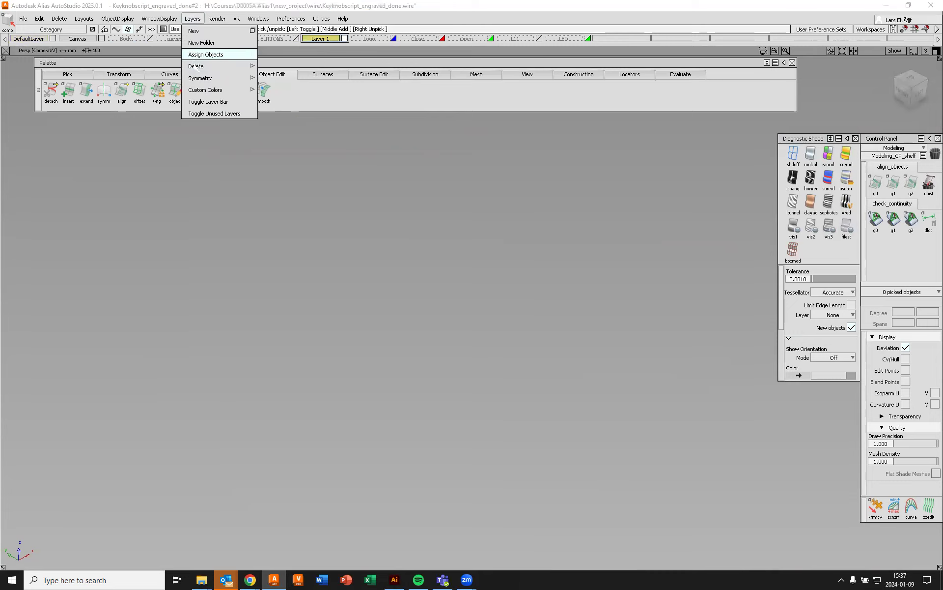
pyautogui.moveTo(196, 66)
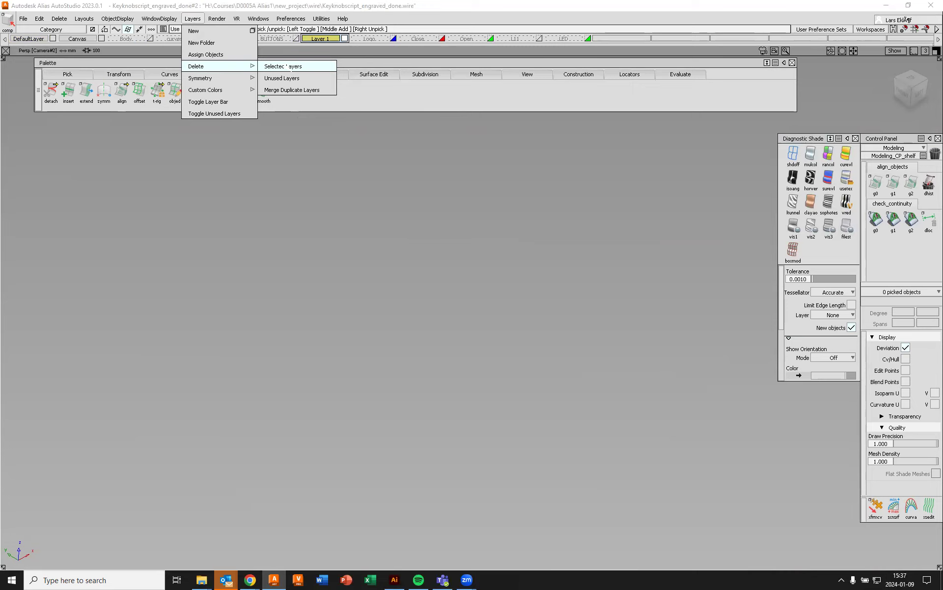
pyautogui.click(280, 66)
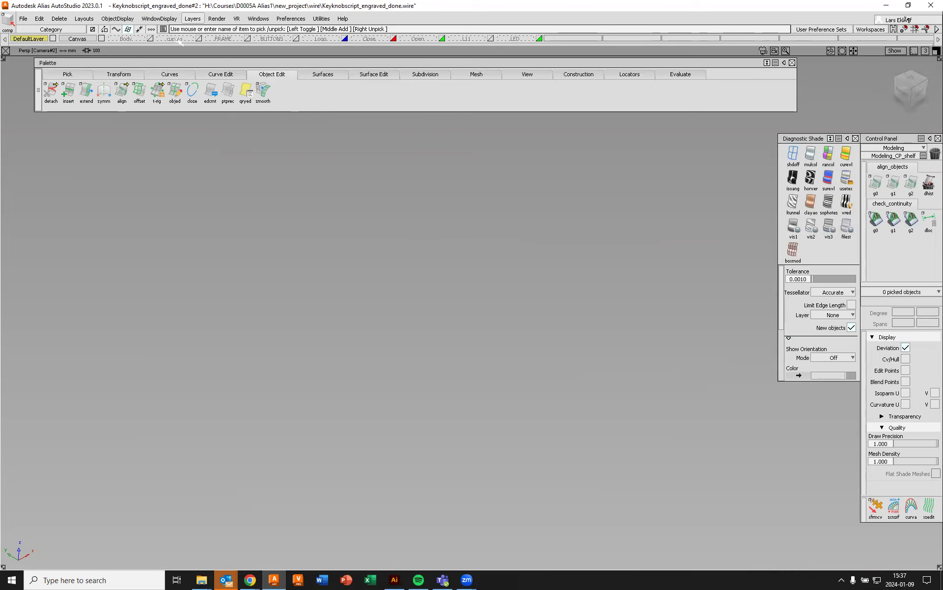
# Check the curves and Body layers, hide them along with Canvas, and show the BUTTONS layer
pyautogui.click(199, 39)
pyautogui.click(149, 41)
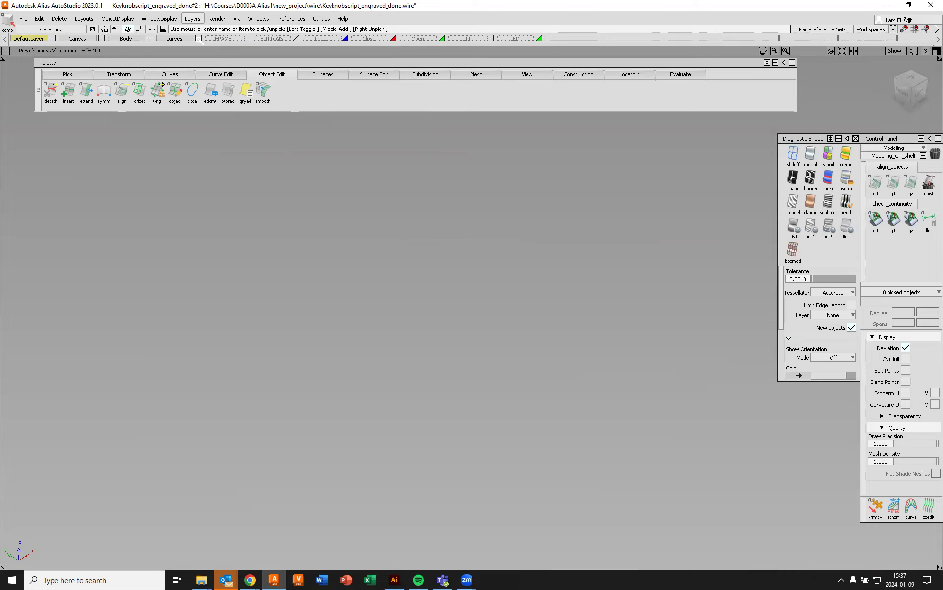
pyautogui.click(175, 40)
pyautogui.click(150, 41)
pyautogui.click(102, 39)
pyautogui.click(297, 40)
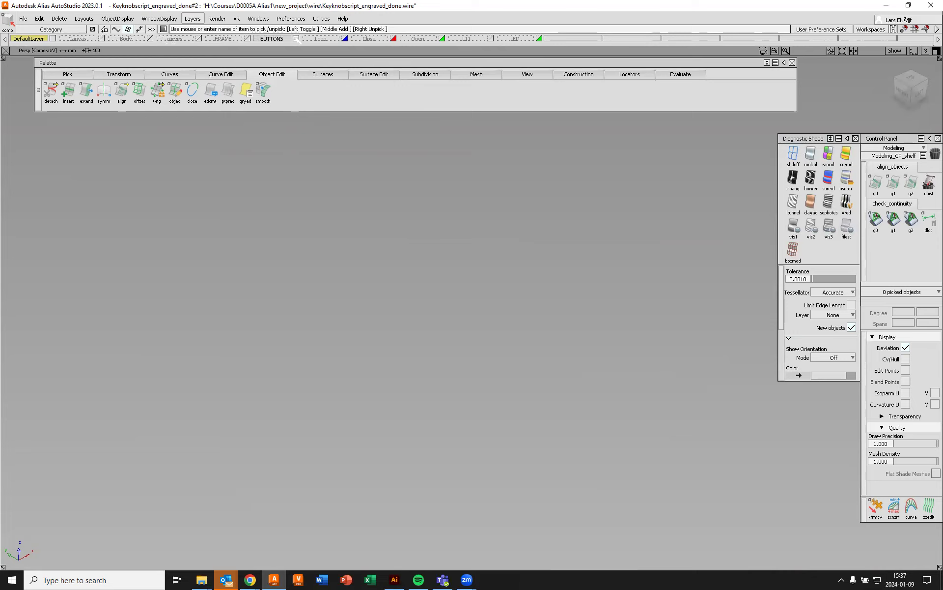
pyautogui.hotkey('shift', 'alt')
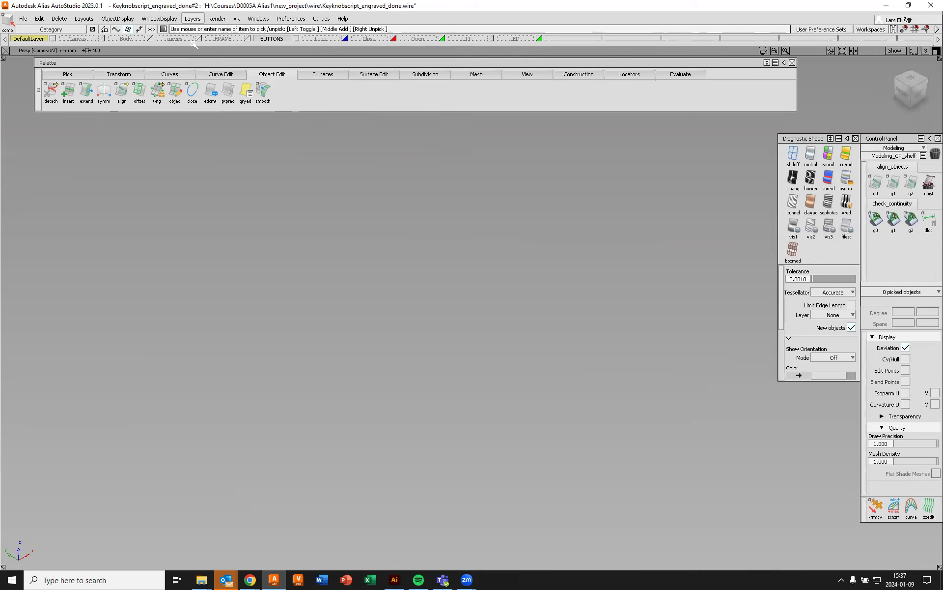
# Show the FRAME, curves, Body and Canvas layers to review the assembled key fob with its buttons
pyautogui.click(247, 39)
pyautogui.click(198, 38)
pyautogui.click(150, 39)
pyautogui.click(101, 39)
pyautogui.keyDown('alt'); pyautogui.keyDown('shift'); pyautogui.moveTo(470, 272); pyautogui.dragTo(292, 104, button='right'); pyautogui.keyUp('shift'); pyautogui.keyUp('alt')
# Hide the Canvas, Body, curves and FRAME layers so only the BUTTONS layer is displayed
pyautogui.click(225, 38)
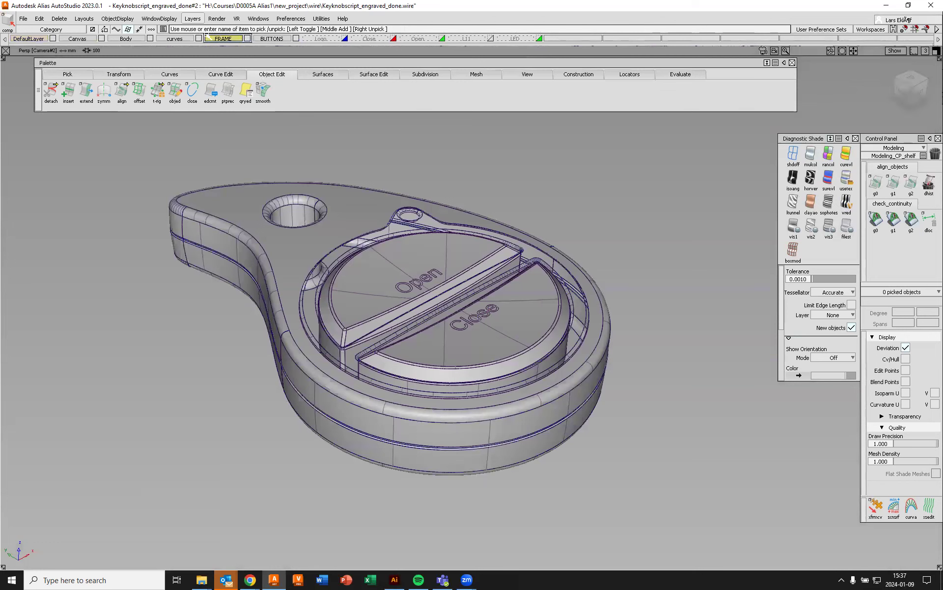
pyautogui.click(151, 38)
pyautogui.click(102, 39)
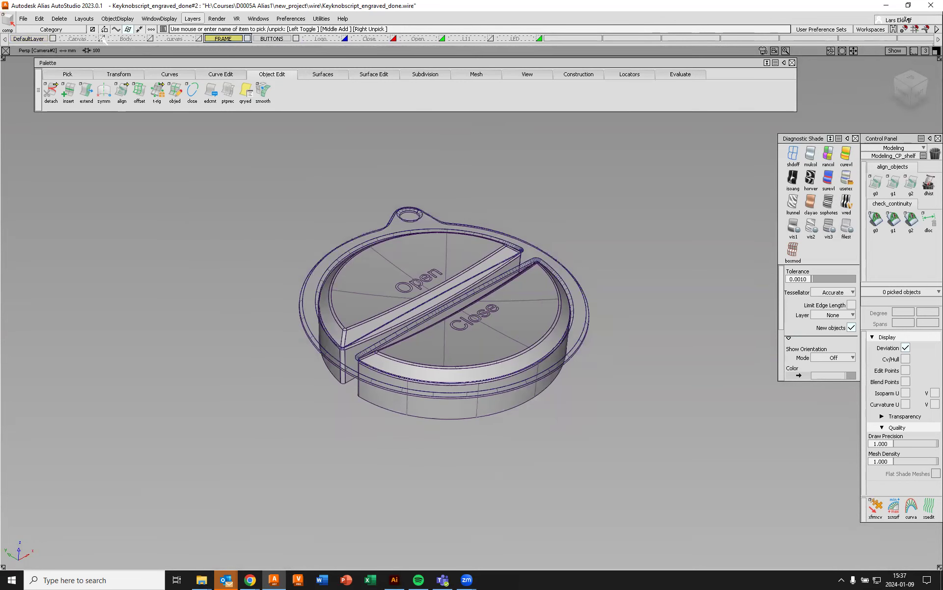
pyautogui.click(247, 38)
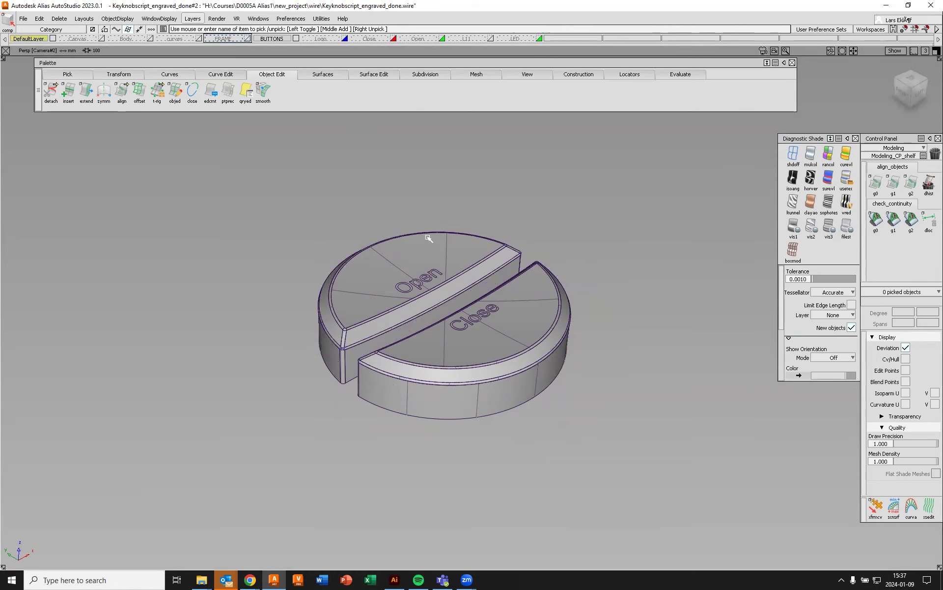
# Show the Open and Close lettering layers on top of the two buttons
pyautogui.keyDown('alt'); pyautogui.keyDown('shift'); pyautogui.moveTo(434, 237); pyautogui.dragTo(478, 245); pyautogui.keyUp('shift'); pyautogui.keyUp('alt')
pyautogui.keyDown('alt'); pyautogui.keyDown('shift'); pyautogui.moveTo(437, 275); pyautogui.dragTo(477, 206, button='right'); pyautogui.keyUp('shift'); pyautogui.keyUp('alt')
pyautogui.keyDown('alt'); pyautogui.keyDown('shift'); pyautogui.moveTo(461, 264); pyautogui.dragTo(497, 230); pyautogui.keyUp('shift'); pyautogui.keyUp('alt')
pyautogui.moveTo(341, 191)
pyautogui.keyDown('alt'); pyautogui.keyDown('shift'); pyautogui.mouseDown(button='right')
pyautogui.moveTo(338, 219)
pyautogui.moveTo(409, 244)
pyautogui.moveTo(358, 223)
pyautogui.moveTo(324, 192)
pyautogui.mouseUp(button='right'); pyautogui.keyUp('shift'); pyautogui.keyUp('alt')
pyautogui.click(407, 40)
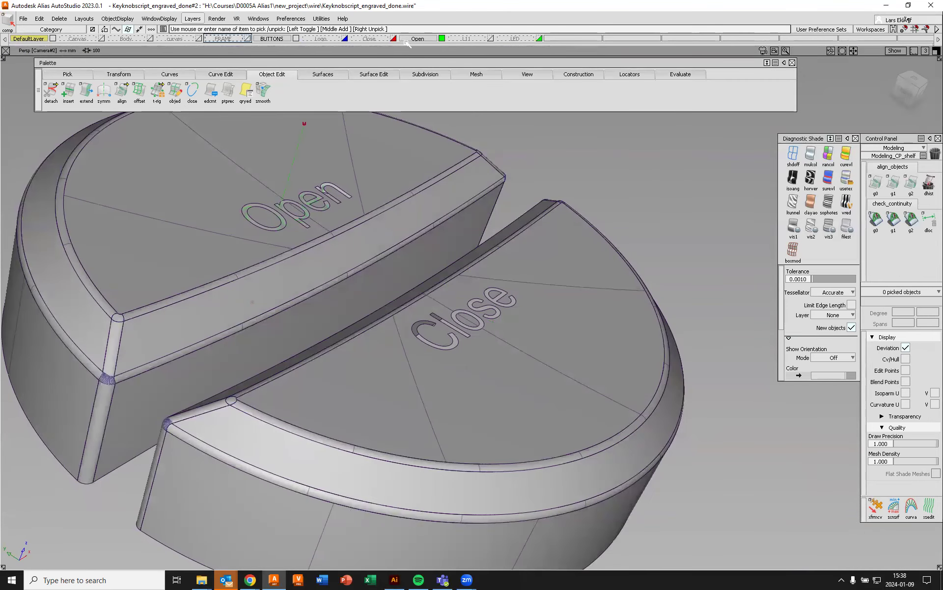
pyautogui.click(390, 39)
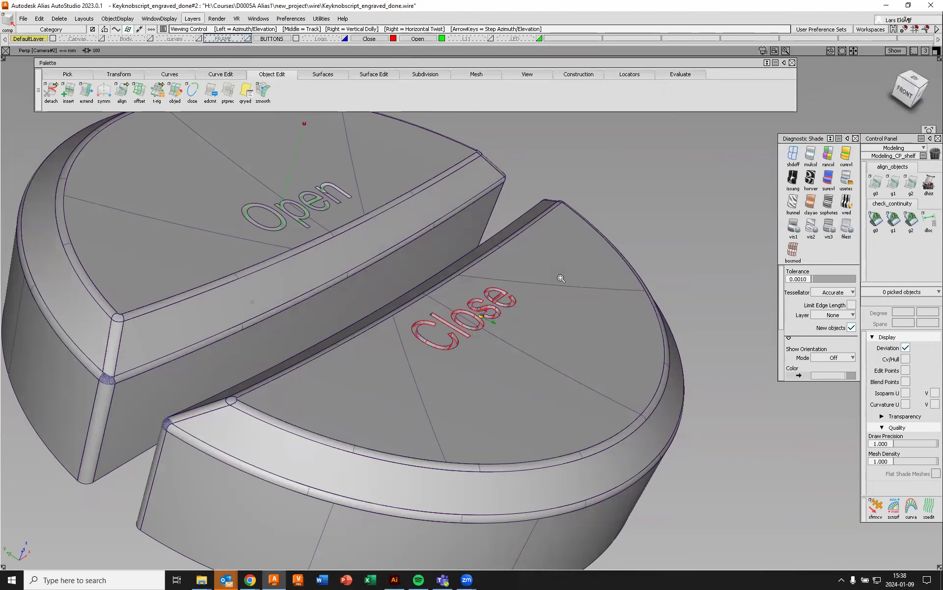
# Assign all surfaces of the Close button, including its engraved lettering, to the BUTTONS layer
pyautogui.keyDown('alt'); pyautogui.keyDown('shift'); pyautogui.moveTo(562, 276); pyautogui.dragTo(576, 252, button='right'); pyautogui.keyUp('shift'); pyautogui.keyUp('alt')
pyautogui.keyDown('alt'); pyautogui.keyDown('shift'); pyautogui.moveTo(559, 233); pyautogui.dragTo(487, 253); pyautogui.keyUp('shift'); pyautogui.keyUp('alt')
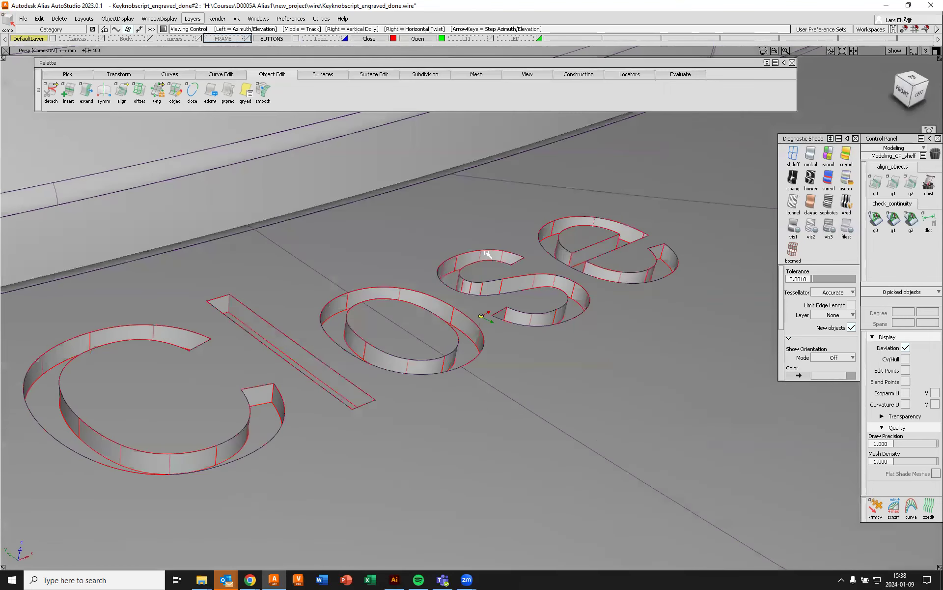
pyautogui.keyDown('alt'); pyautogui.keyDown('shift'); pyautogui.moveTo(479, 205); pyautogui.dragTo(444, 313, button='right'); pyautogui.keyUp('shift'); pyautogui.keyUp('alt')
pyautogui.keyDown('alt'); pyautogui.keyDown('shift'); pyautogui.moveTo(526, 280); pyautogui.dragTo(516, 319); pyautogui.keyUp('shift'); pyautogui.keyUp('alt')
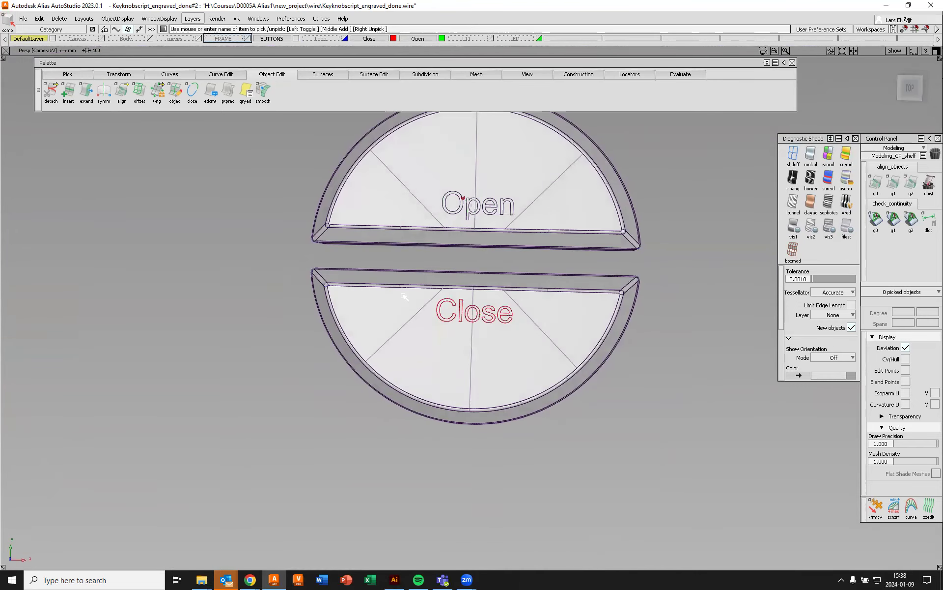
pyautogui.keyDown('ctrl'); pyautogui.keyDown('shift'); pyautogui.click(211, 269); pyautogui.keyUp('shift'); pyautogui.keyUp('ctrl')
pyautogui.click(178, 271)
pyautogui.moveTo(255, 254); pyautogui.dragTo(673, 462)
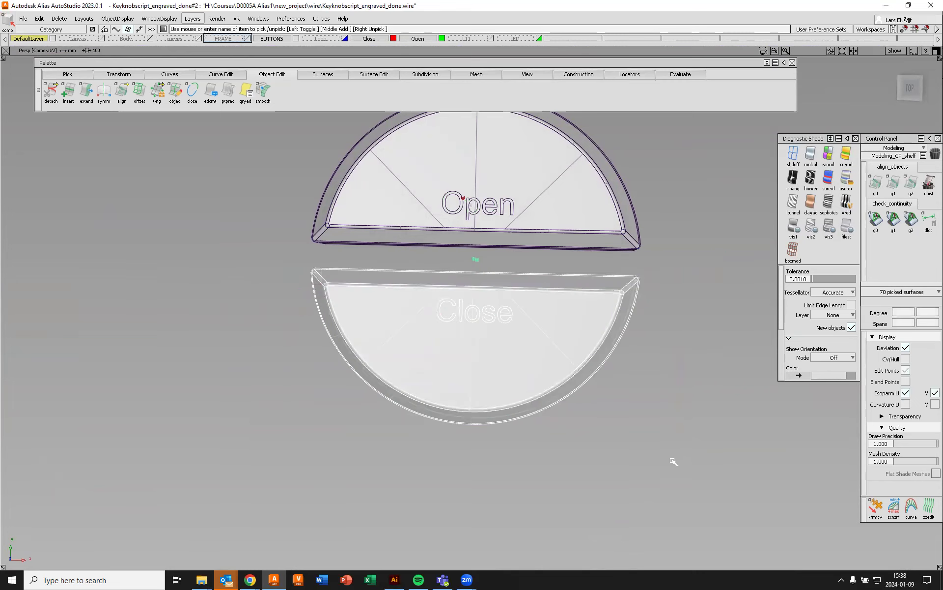
pyautogui.moveTo(268, 43); pyautogui.dragTo(266, 47, button='right')
# Examine the engraved word Open up close and show layer L11
pyautogui.keyDown('alt'); pyautogui.keyDown('shift'); pyautogui.moveTo(604, 315); pyautogui.dragTo(580, 295); pyautogui.keyUp('shift'); pyautogui.keyUp('alt')
pyautogui.scroll(10, 493, 268)
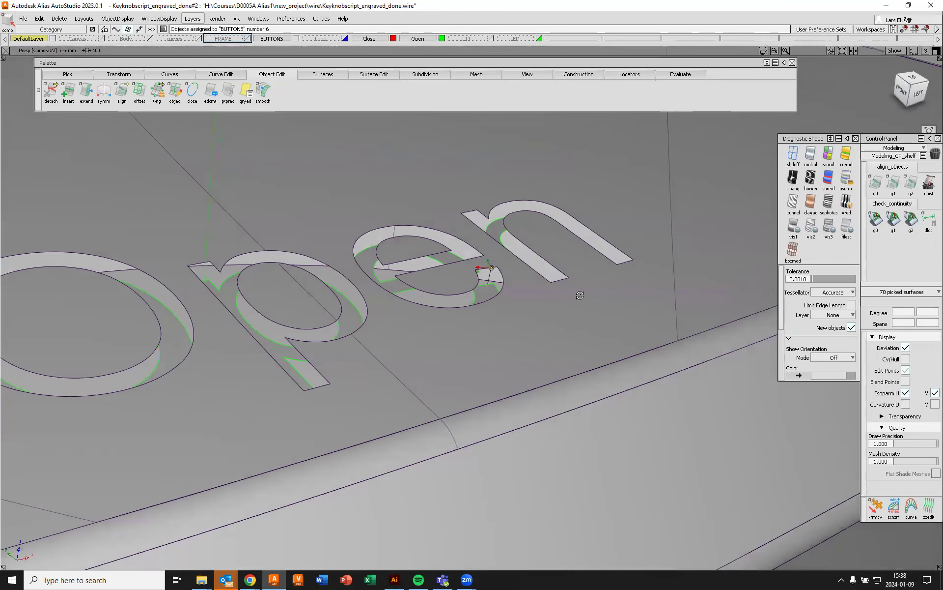
pyautogui.click(491, 39)
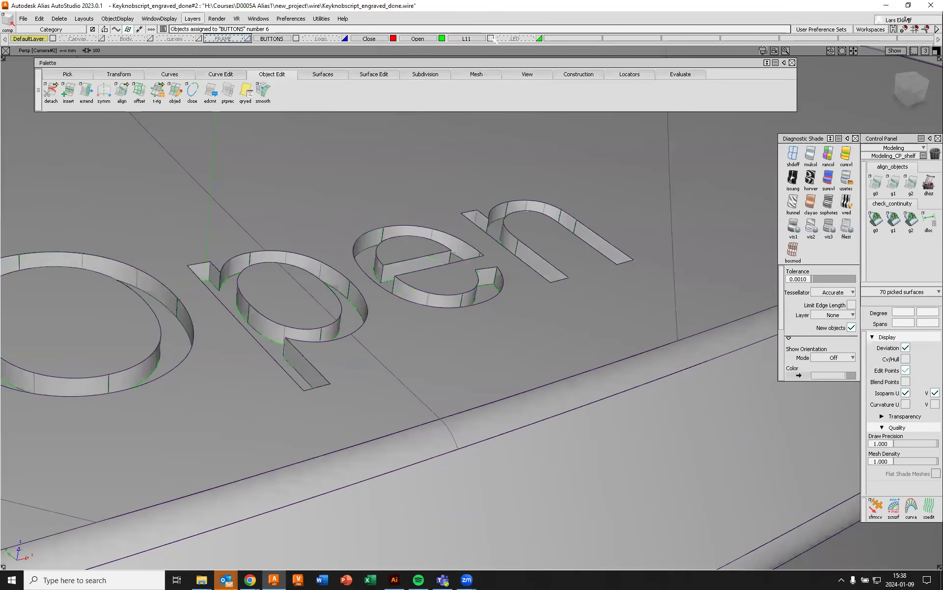
# Assign all surfaces of both buttons and their lettering to the BUTTONS layer, and clear the selection
pyautogui.keyDown('alt'); pyautogui.keyDown('shift'); pyautogui.moveTo(539, 269); pyautogui.dragTo(493, 312, button='right'); pyautogui.keyUp('shift'); pyautogui.keyUp('alt')
pyautogui.keyDown('alt'); pyautogui.keyDown('shift'); pyautogui.moveTo(419, 347); pyautogui.dragTo(378, 376, button='right'); pyautogui.keyUp('shift'); pyautogui.keyUp('alt')
pyautogui.keyDown('alt'); pyautogui.keyDown('shift'); pyautogui.moveTo(536, 344); pyautogui.dragTo(566, 453); pyautogui.keyUp('shift'); pyautogui.keyUp('alt')
pyautogui.keyDown('alt'); pyautogui.keyDown('shift'); pyautogui.moveTo(526, 405); pyautogui.dragTo(535, 457); pyautogui.keyUp('shift'); pyautogui.keyUp('alt')
pyautogui.keyDown('ctrl'); pyautogui.keyDown('shift'); pyautogui.click(701, 176); pyautogui.keyUp('shift'); pyautogui.keyUp('ctrl')
pyautogui.keyDown('ctrl'); pyautogui.keyDown('shift'); pyautogui.moveTo(702, 176); pyautogui.dragTo(668, 156); pyautogui.keyUp('shift'); pyautogui.keyUp('ctrl')
pyautogui.moveTo(234, 137); pyautogui.dragTo(710, 515)
pyautogui.moveTo(278, 39); pyautogui.dragTo(271, 52)
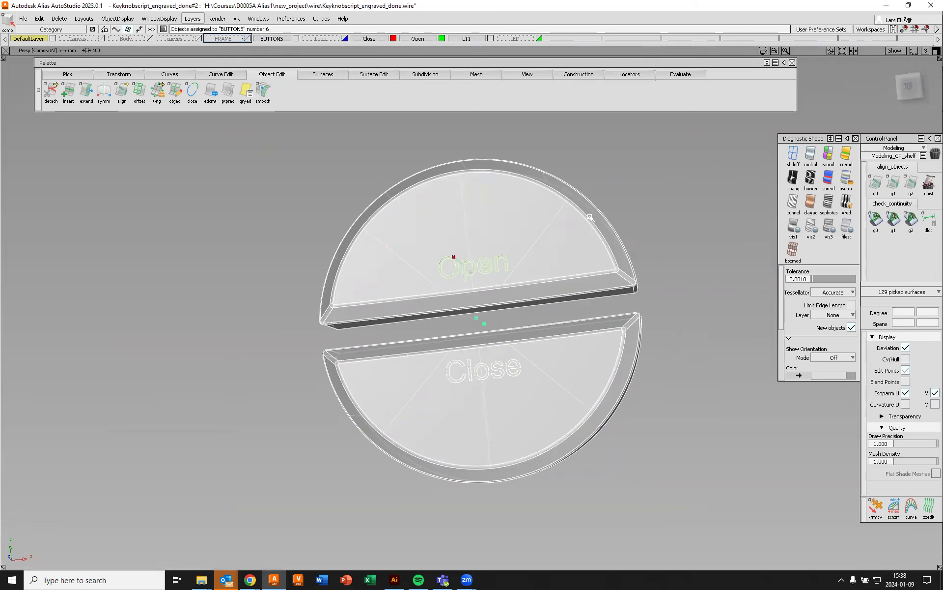
pyautogui.keyDown('alt'); pyautogui.keyDown('shift'); pyautogui.moveTo(661, 209); pyautogui.dragTo(672, 150); pyautogui.keyUp('shift'); pyautogui.keyUp('alt')
pyautogui.keyDown('ctrl'); pyautogui.keyDown('shift'); pyautogui.moveTo(325, 157); pyautogui.dragTo(328, 133); pyautogui.keyUp('shift'); pyautogui.keyUp('ctrl')
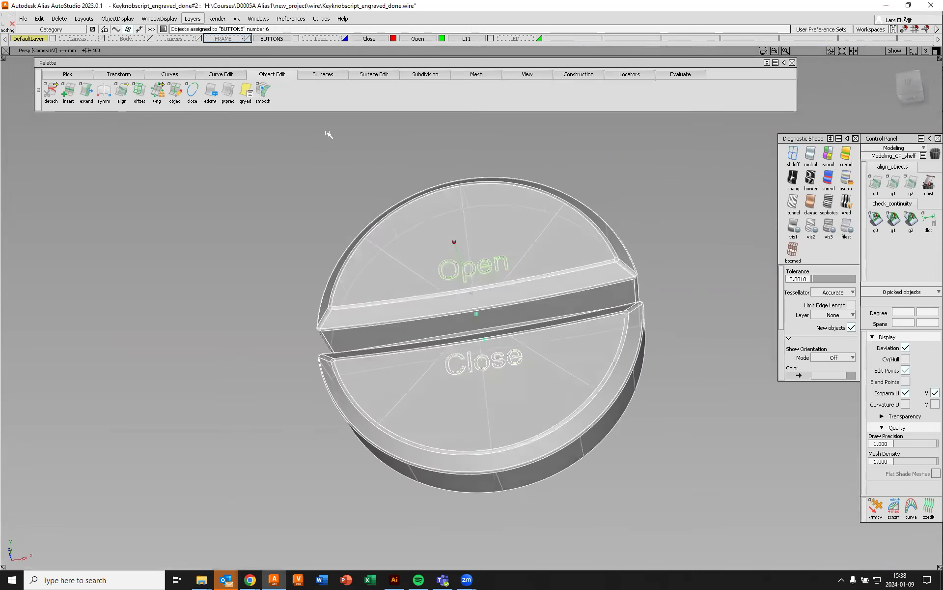
# Delete the layer L11
pyautogui.click(466, 39)
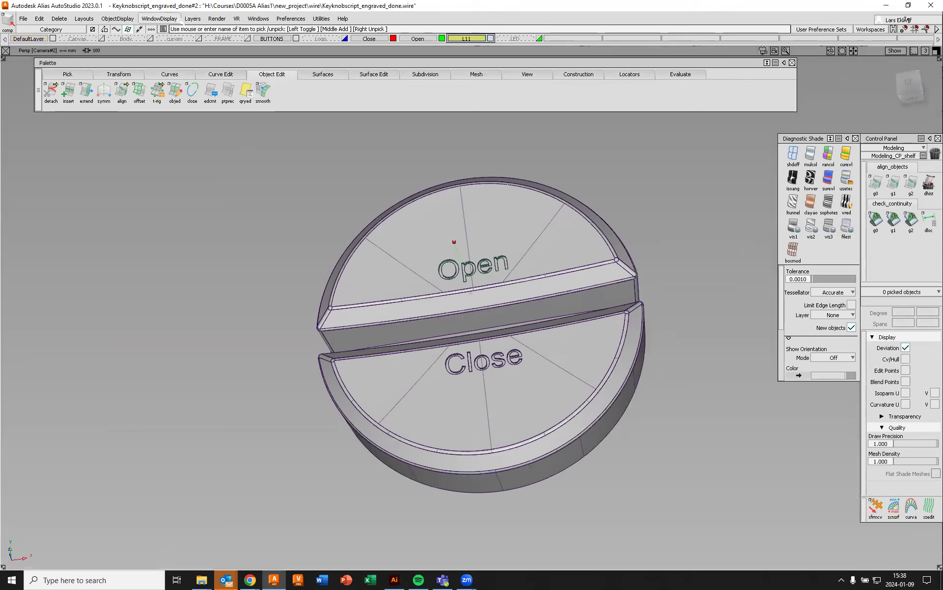
pyautogui.click(192, 18)
pyautogui.moveTo(197, 69)
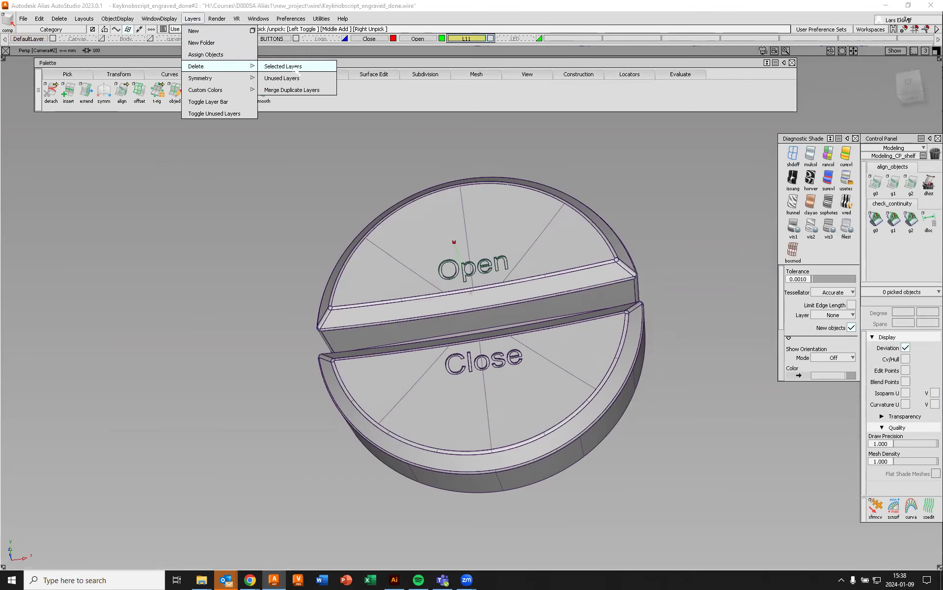
pyautogui.click(297, 67)
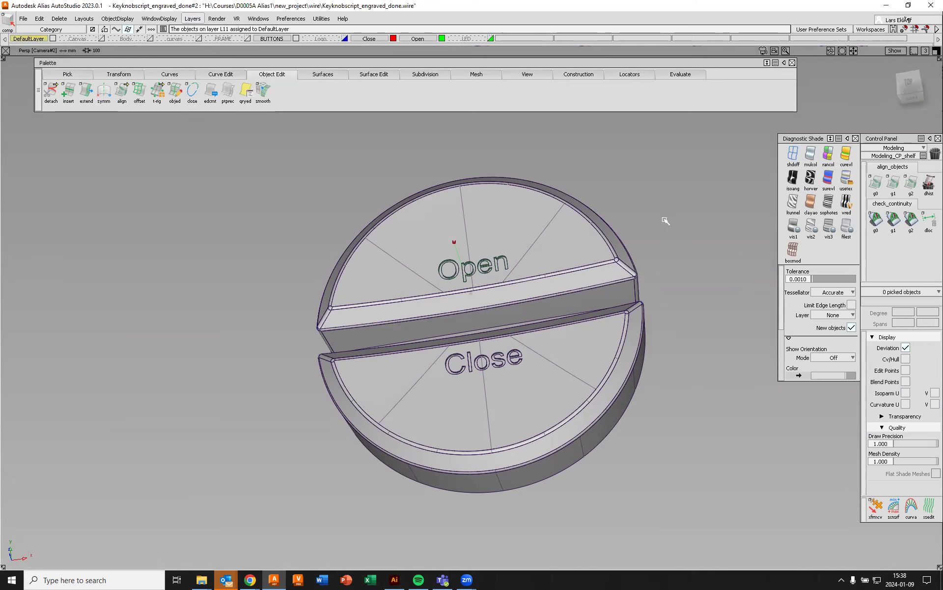
# Delete the leftover curves around the Open lettering together with their construction history
pyautogui.keyDown('alt'); pyautogui.keyDown('shift'); pyautogui.moveTo(617, 257); pyautogui.dragTo(639, 205); pyautogui.keyUp('shift'); pyautogui.keyUp('alt')
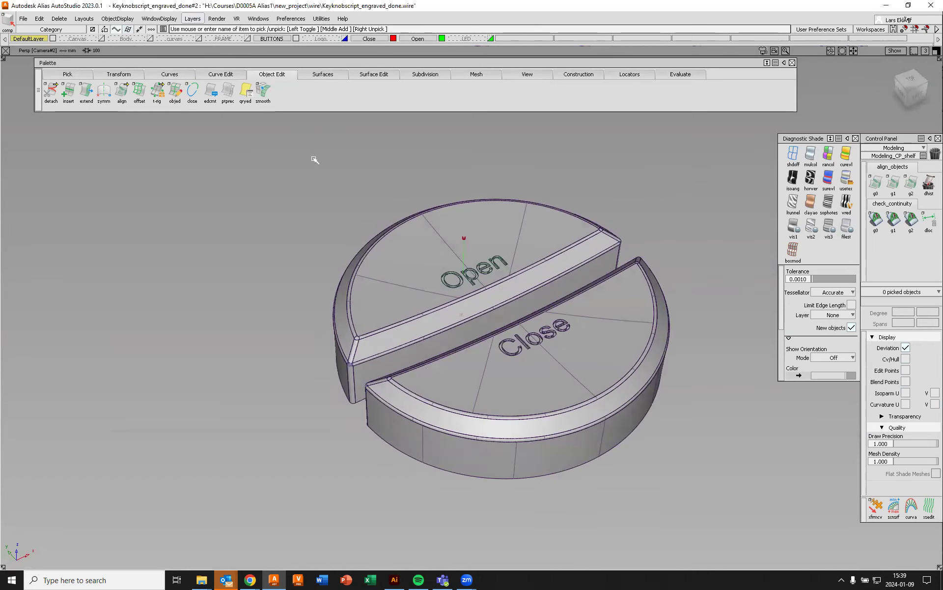
pyautogui.moveTo(205, 130); pyautogui.dragTo(731, 534)
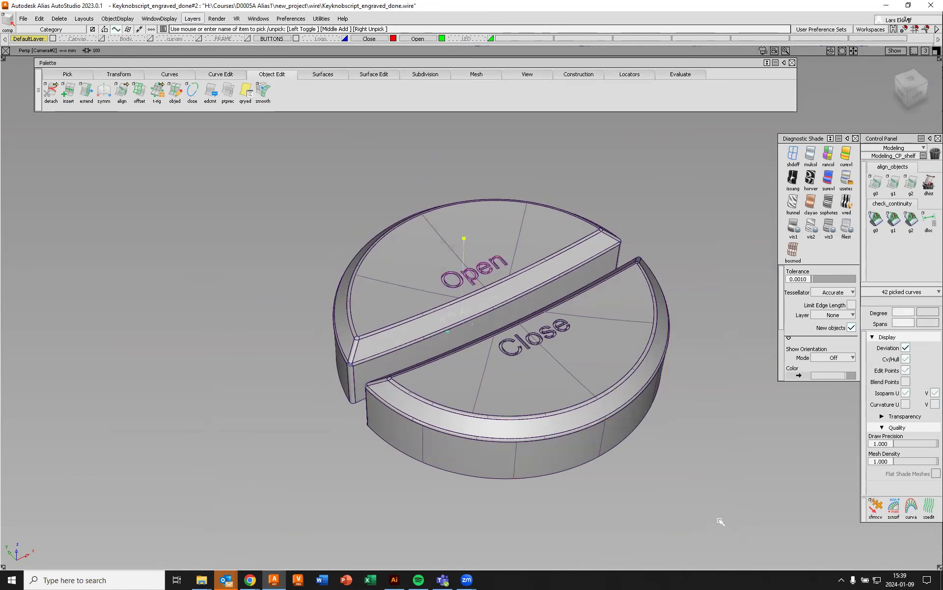
pyautogui.press('Delete')
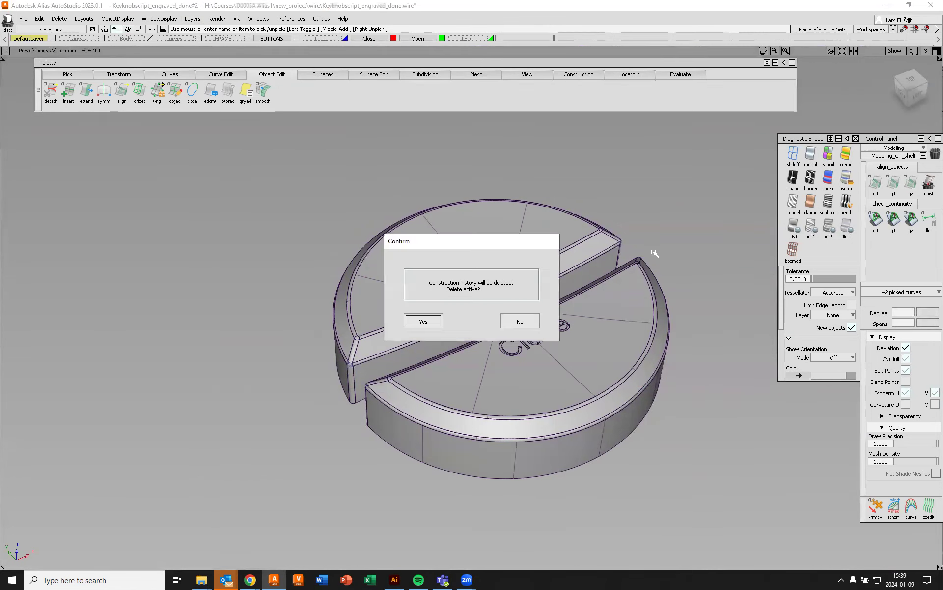
pyautogui.press('Return')
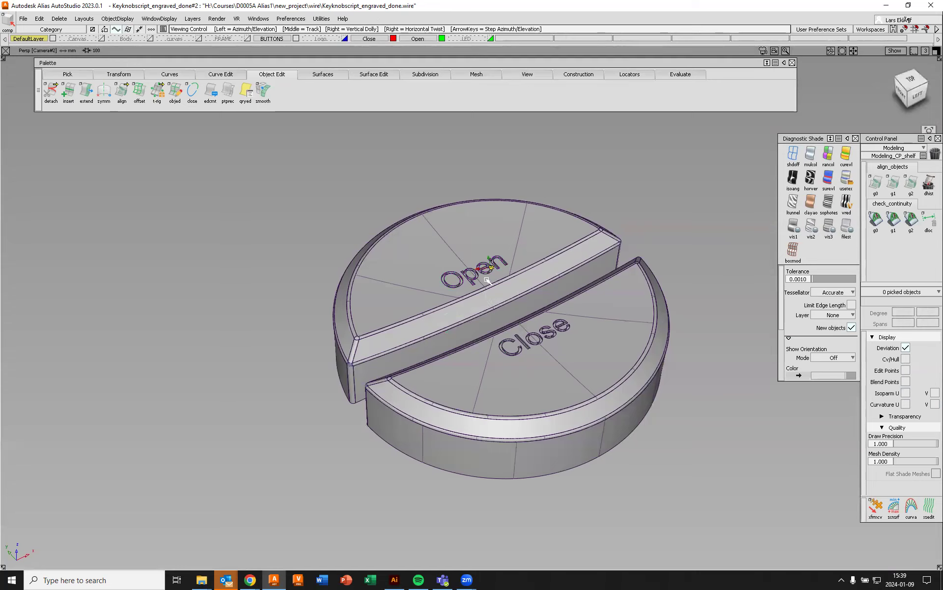
pyautogui.keyDown('alt'); pyautogui.keyDown('shift'); pyautogui.scroll(8, 487, 271); pyautogui.keyUp('shift'); pyautogui.keyUp('alt')
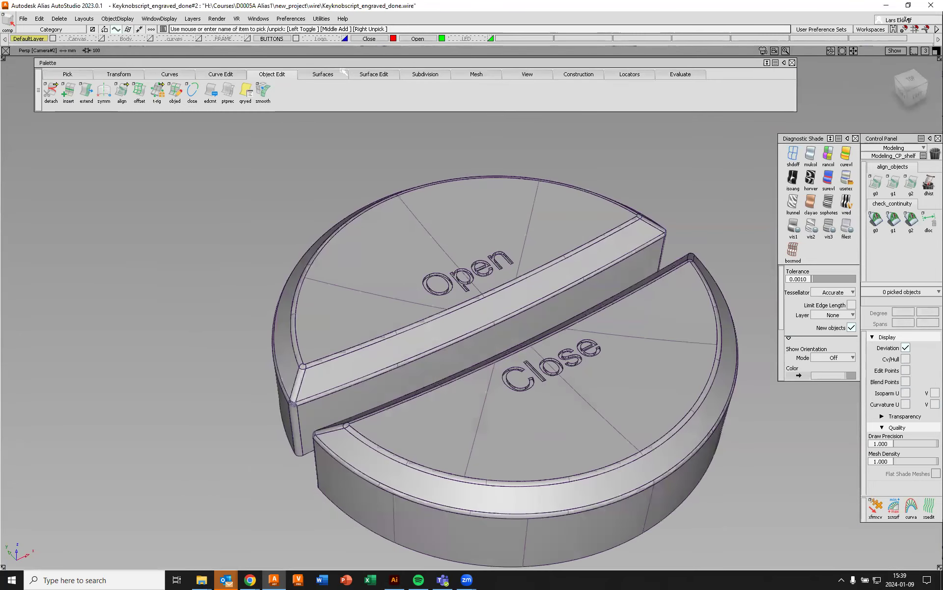
# Isolate the Logo layer by hiding the BUTTONS layer, and check the Volvo lettering for curves on surface
pyautogui.click(296, 39)
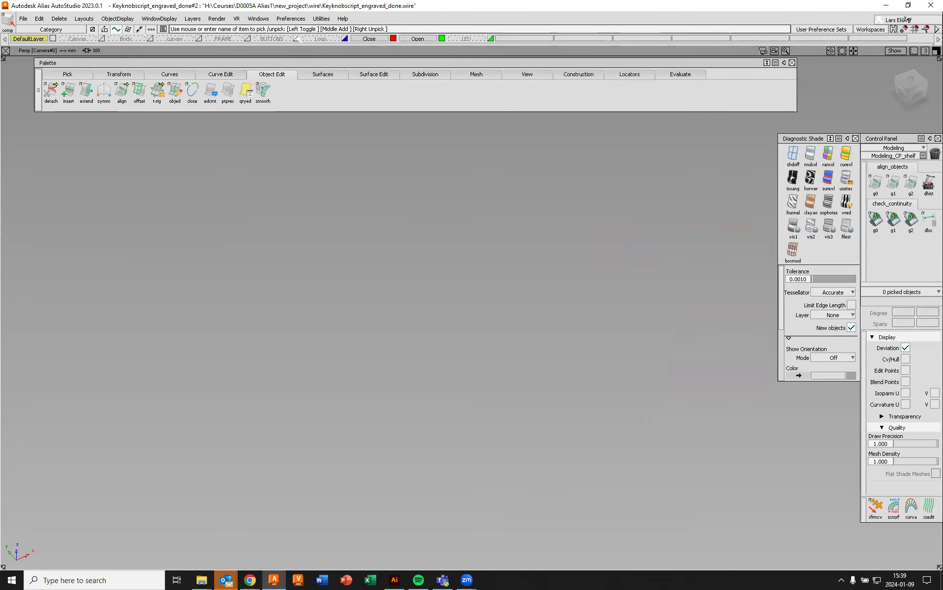
pyautogui.click(344, 39)
pyautogui.keyDown('alt'); pyautogui.keyDown('shift'); pyautogui.moveTo(465, 217); pyautogui.dragTo(509, 251, button='middle'); pyautogui.keyUp('shift'); pyautogui.keyUp('alt')
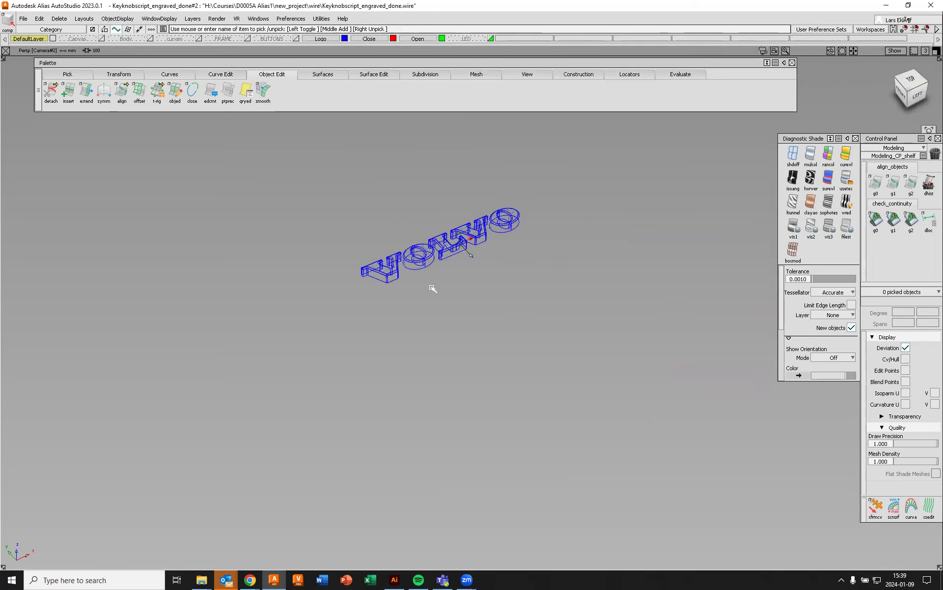
pyautogui.scroll(3, 432, 285)
pyautogui.scroll(-2, 431, 284)
pyautogui.keyDown('ctrl'); pyautogui.keyDown('shift'); pyautogui.moveTo(550, 259); pyautogui.dragTo(521, 270); pyautogui.keyUp('shift'); pyautogui.keyUp('ctrl')
pyautogui.moveTo(247, 163); pyautogui.dragTo(613, 340)
pyautogui.keyDown('ctrl'); pyautogui.keyDown('shift'); pyautogui.moveTo(573, 309); pyautogui.dragTo(611, 320); pyautogui.keyUp('shift'); pyautogui.keyUp('ctrl')
pyautogui.moveTo(270, 167); pyautogui.dragTo(599, 357)
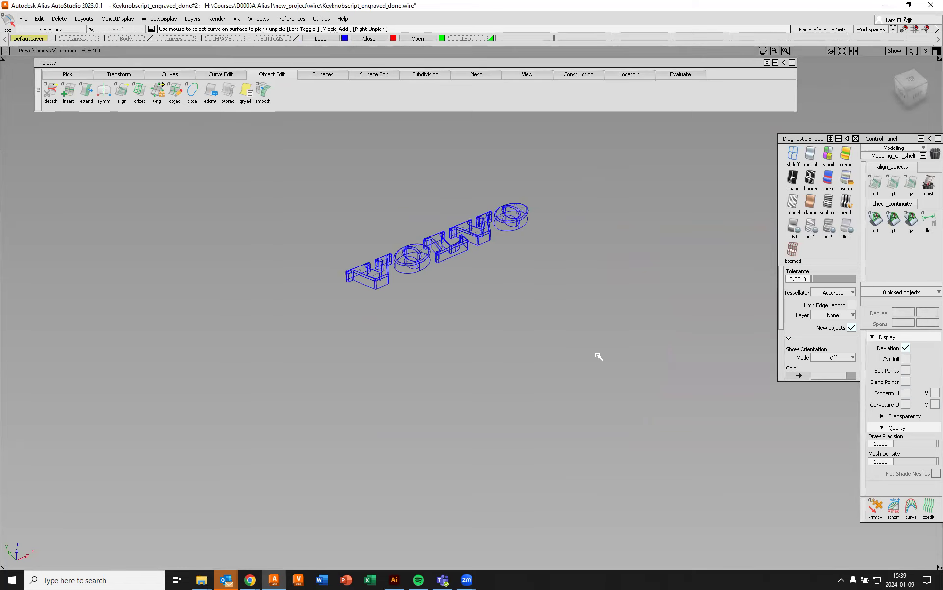
# Hide the Logo layer, show BUTTONS again, and assign the floor surface of the engraved word Open to the Open layer
pyautogui.click(344, 38)
pyautogui.click(393, 39)
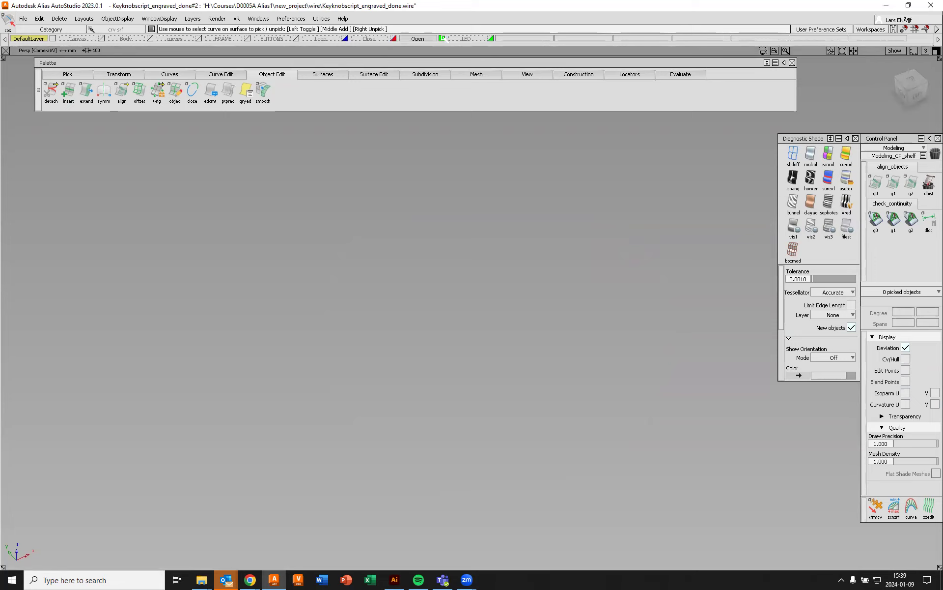
pyautogui.click(394, 39)
pyautogui.click(296, 39)
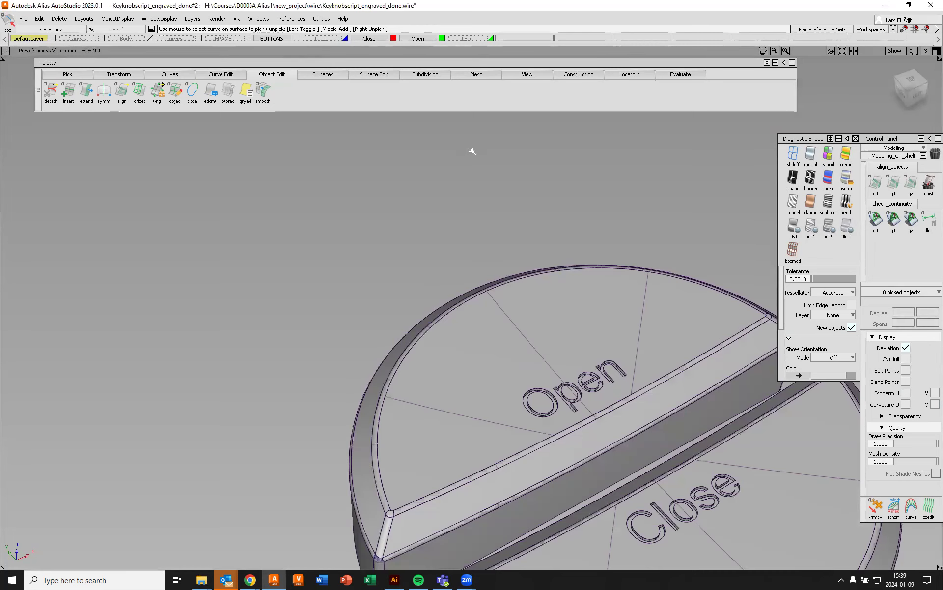
pyautogui.scroll(2, 695, 435)
pyautogui.scroll(2, 663, 389)
pyautogui.scroll(2, 530, 310)
pyautogui.scroll(2, 455, 226)
pyautogui.keyDown('ctrl'); pyautogui.keyDown('shift'); pyautogui.moveTo(450, 194); pyautogui.dragTo(416, 195); pyautogui.keyUp('shift'); pyautogui.keyUp('ctrl')
pyautogui.click(411, 295)
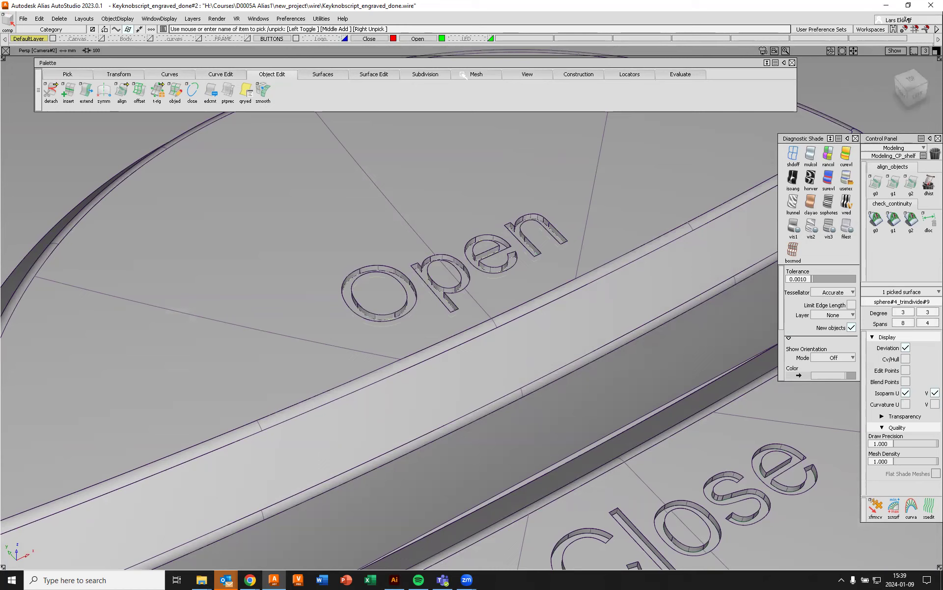
pyautogui.rightClick(417, 38)
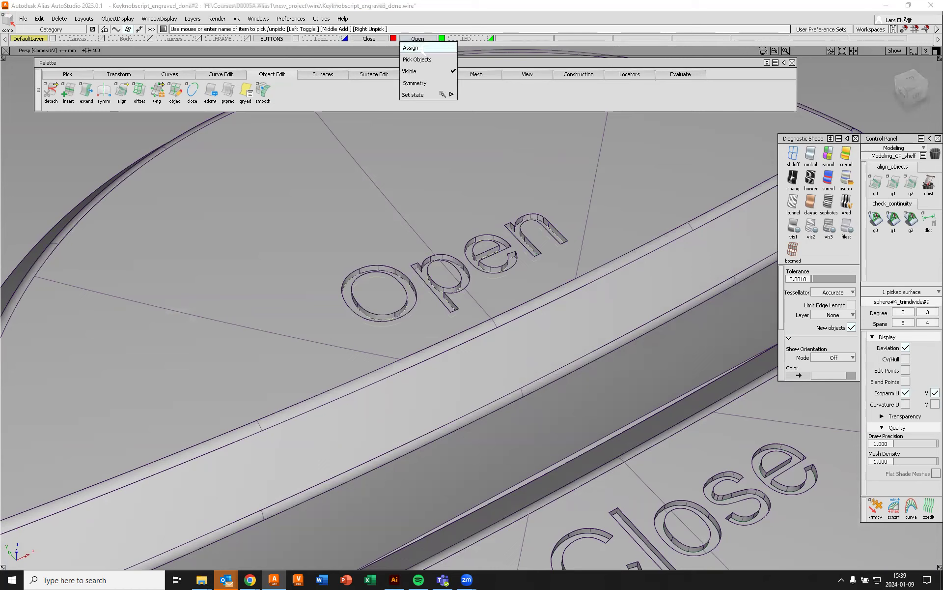
pyautogui.click(422, 48)
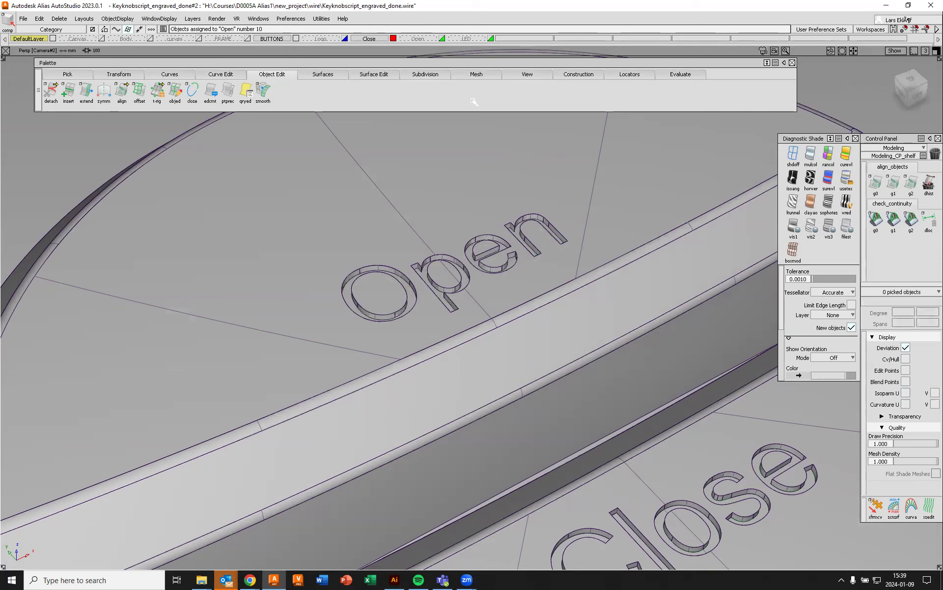
# Assign the floor surface of the engraved word Close to the Close layer and clear the selection
pyautogui.keyDown('alt'); pyautogui.keyDown('shift'); pyautogui.moveTo(727, 517); pyautogui.dragTo(612, 267, button='middle'); pyautogui.keyUp('shift'); pyautogui.keyUp('alt')
pyautogui.scroll(5, 621, 271)
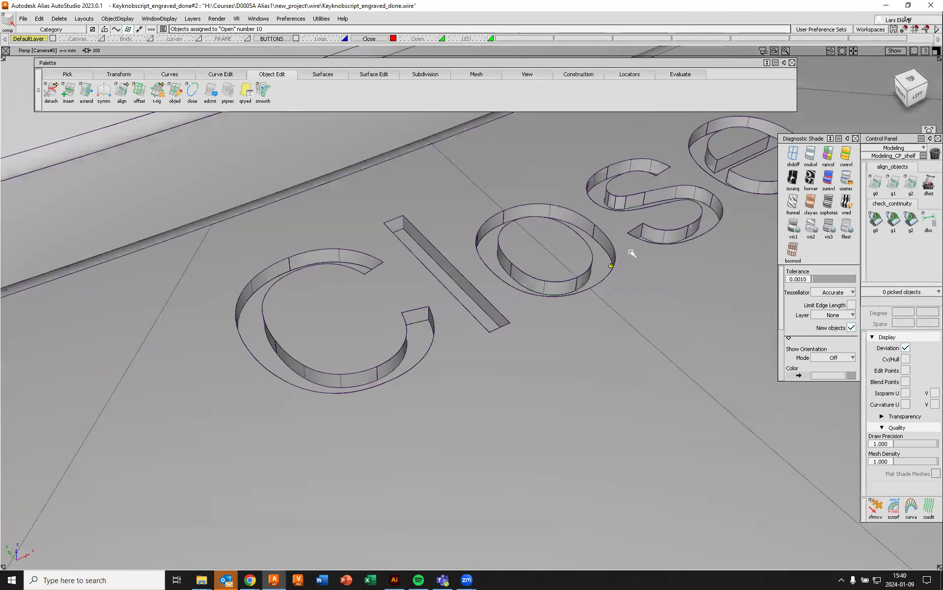
pyautogui.click(595, 255)
pyautogui.keyDown('alt'); pyautogui.keyDown('shift'); pyautogui.moveTo(532, 193); pyautogui.dragTo(530, 243); pyautogui.keyUp('shift'); pyautogui.keyUp('alt')
pyautogui.keyDown('alt'); pyautogui.keyDown('shift'); pyautogui.moveTo(529, 243); pyautogui.dragTo(476, 290, button='middle'); pyautogui.keyUp('shift'); pyautogui.keyUp('alt')
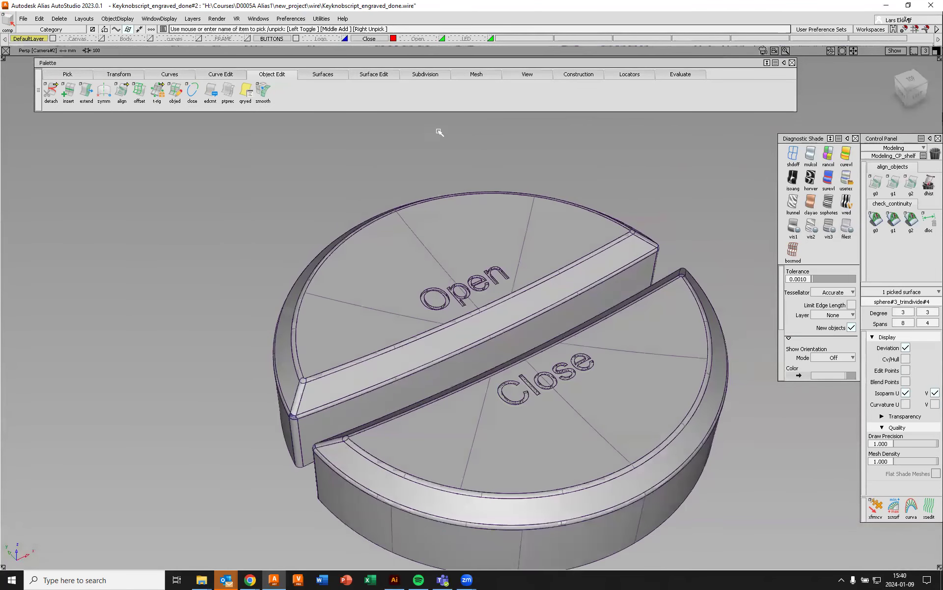
pyautogui.rightClick(376, 39)
pyautogui.click(363, 48)
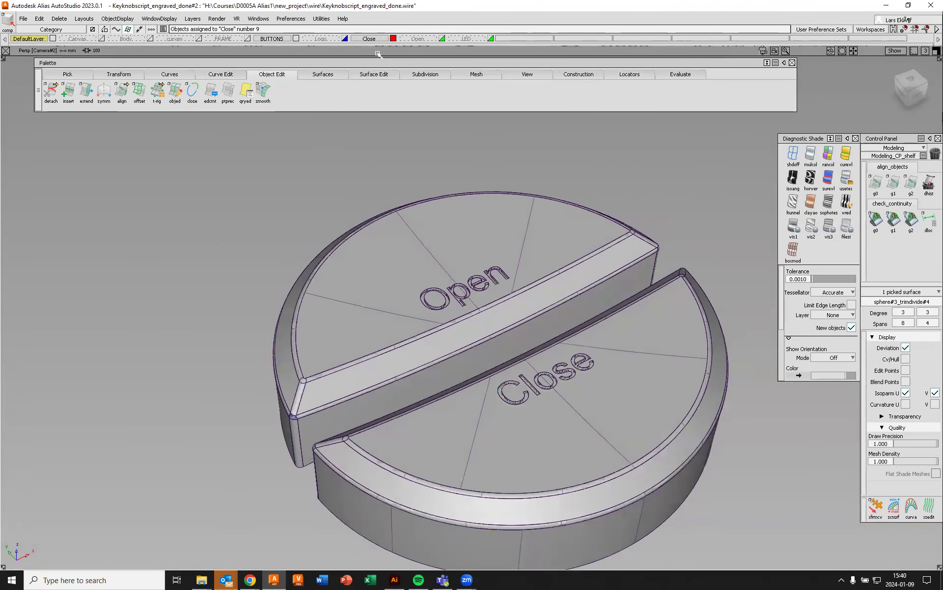
pyautogui.keyDown('ctrl'); pyautogui.keyDown('shift'); pyautogui.moveTo(365, 149); pyautogui.dragTo(366, 126); pyautogui.keyUp('shift'); pyautogui.keyUp('ctrl')
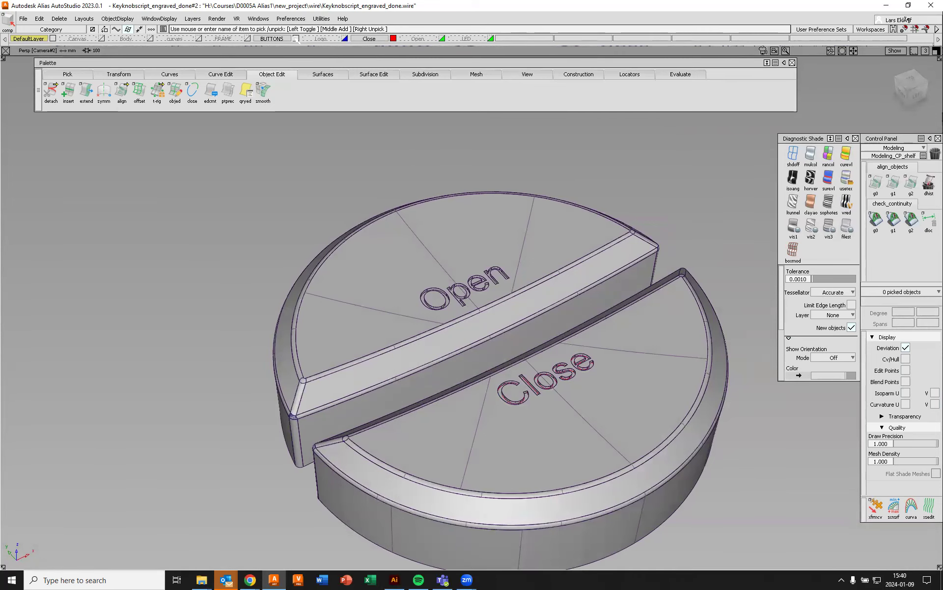
# Hide the BUTTONS layer and check the contents of the Close, Open and LED layers
pyautogui.click(296, 39)
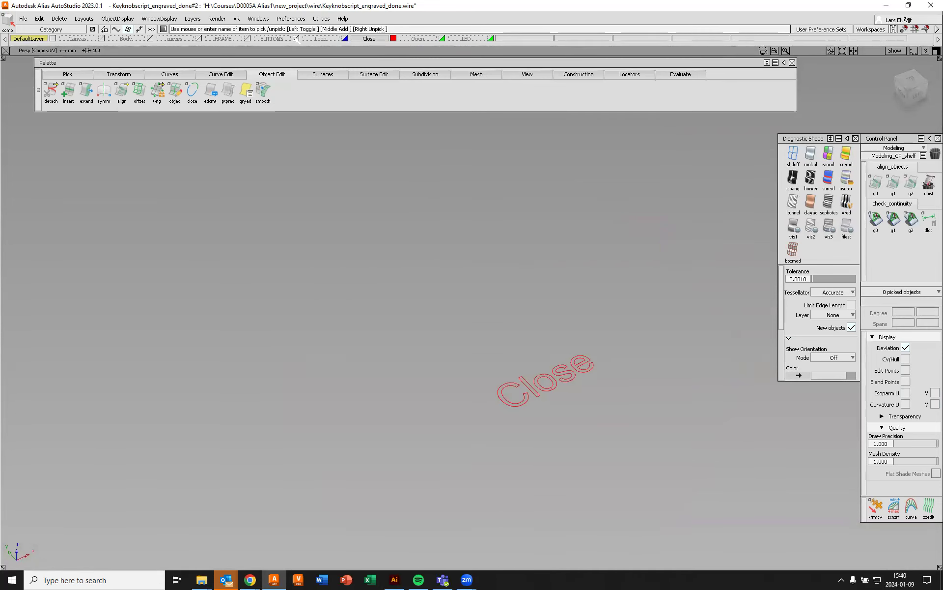
pyautogui.click(442, 39)
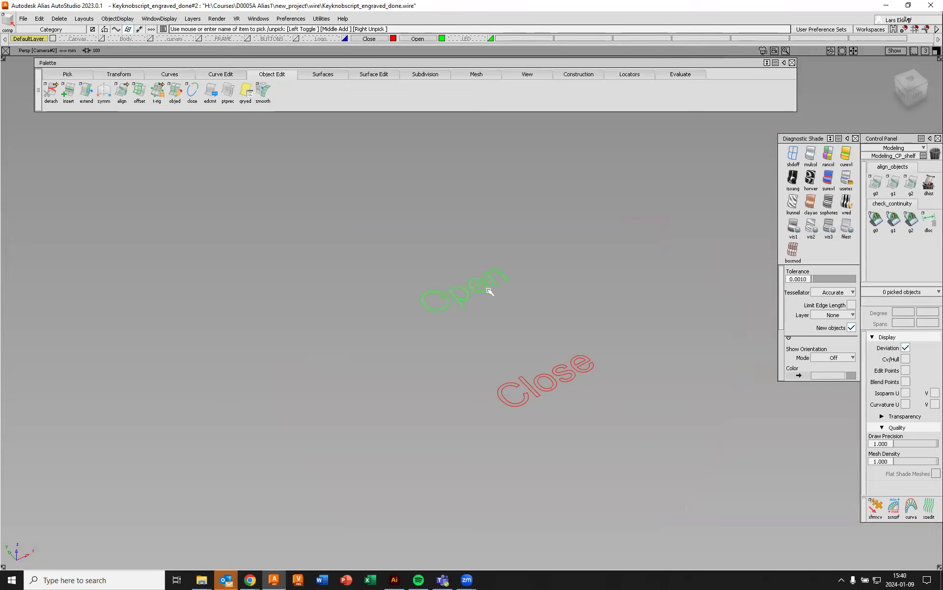
pyautogui.click(393, 38)
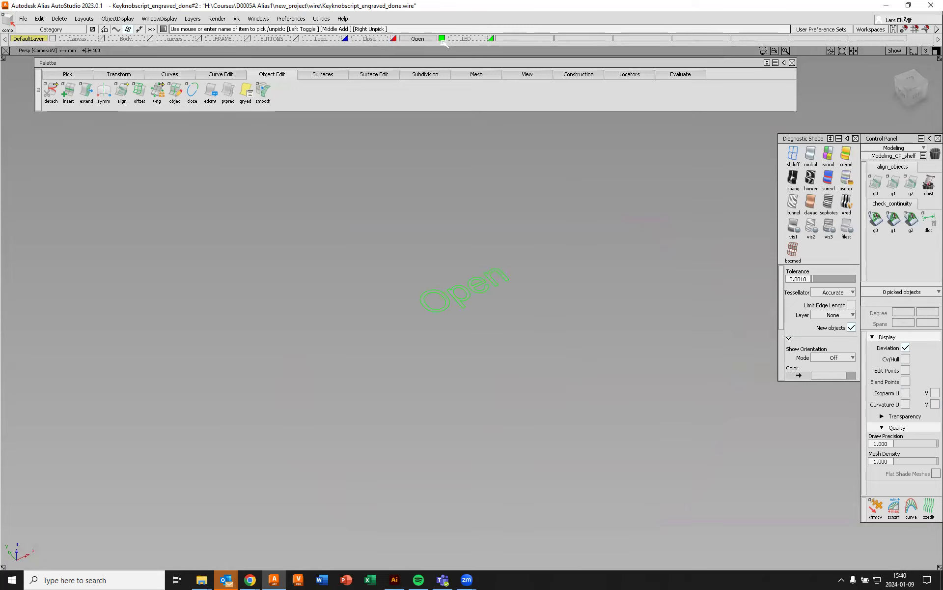
pyautogui.click(442, 38)
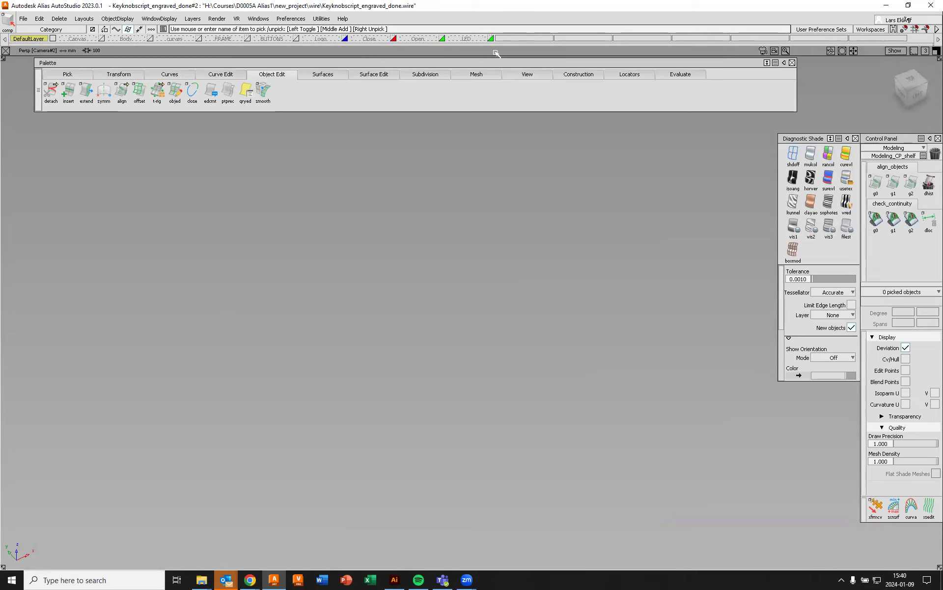
pyautogui.click(490, 39)
pyautogui.click(490, 39)
# Show all layers from Canvas through LED
pyautogui.click(102, 38)
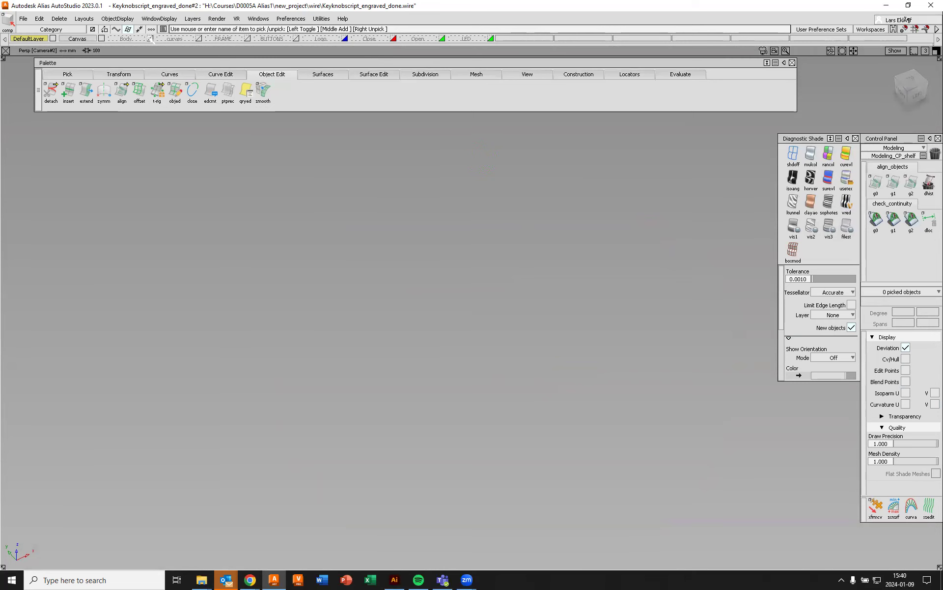
pyautogui.click(150, 38)
pyautogui.click(199, 38)
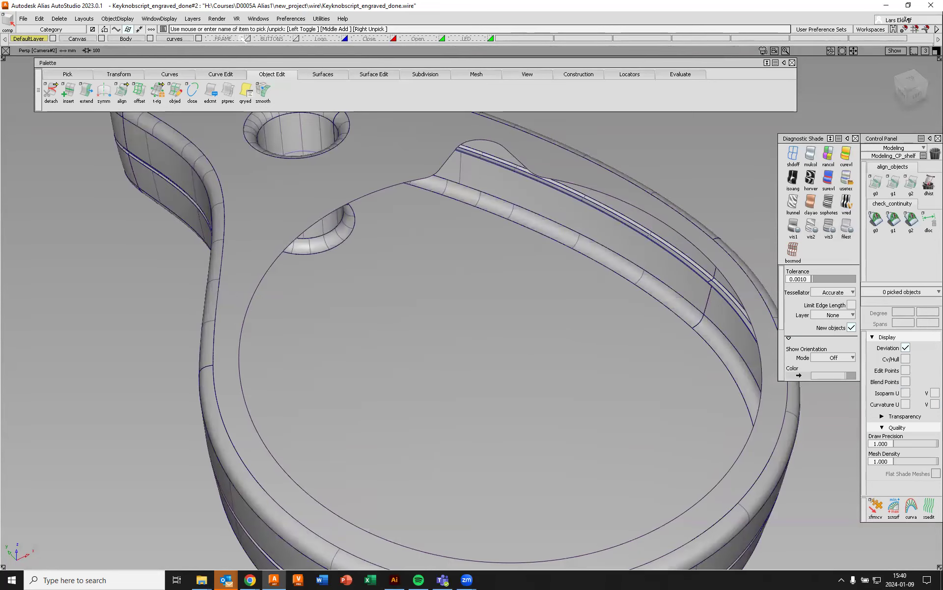
pyautogui.click(247, 39)
pyautogui.click(295, 39)
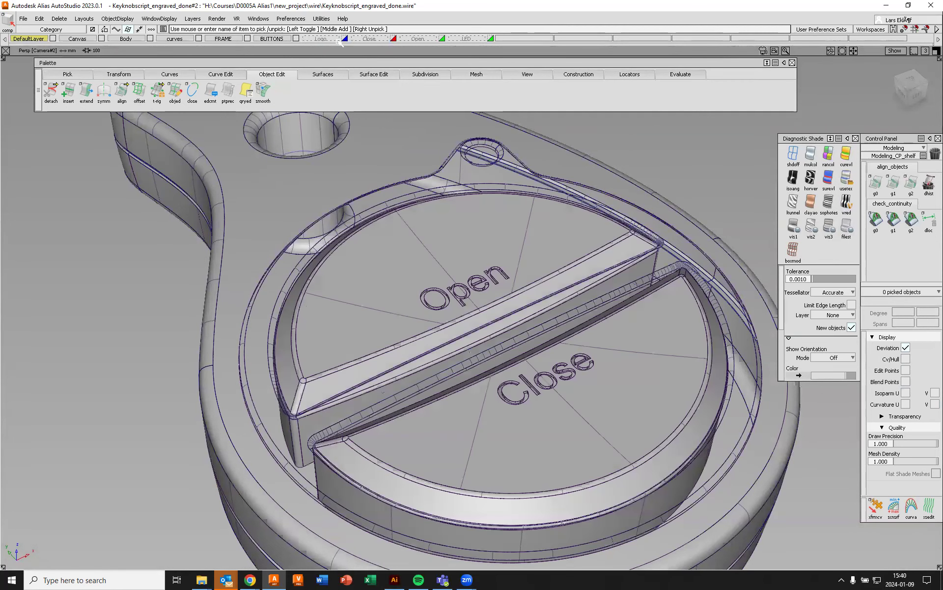
pyautogui.click(346, 39)
pyautogui.click(393, 38)
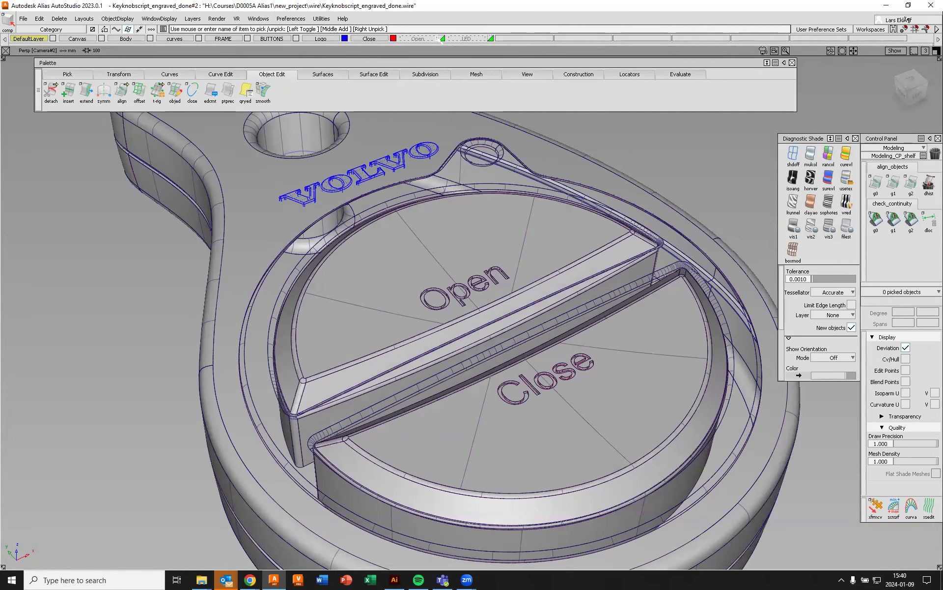
pyautogui.click(442, 38)
pyautogui.click(490, 38)
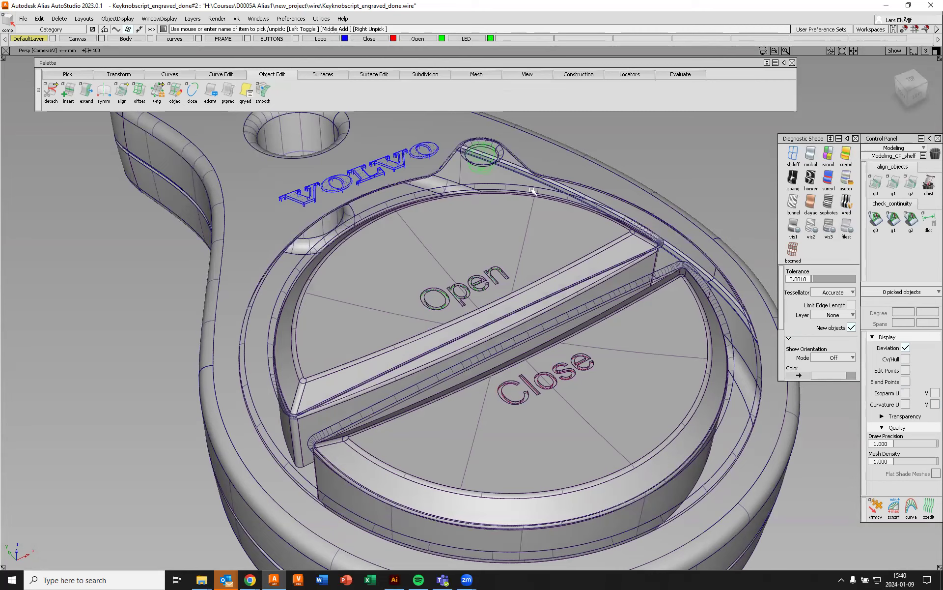
# Turn the diagnostic shading off and reapply multi-color shading to the whole key fob
pyautogui.keyDown('alt'); pyautogui.keyDown('shift'); pyautogui.moveTo(491, 230); pyautogui.dragTo(454, 294, button='right'); pyautogui.keyUp('shift'); pyautogui.keyUp('alt')
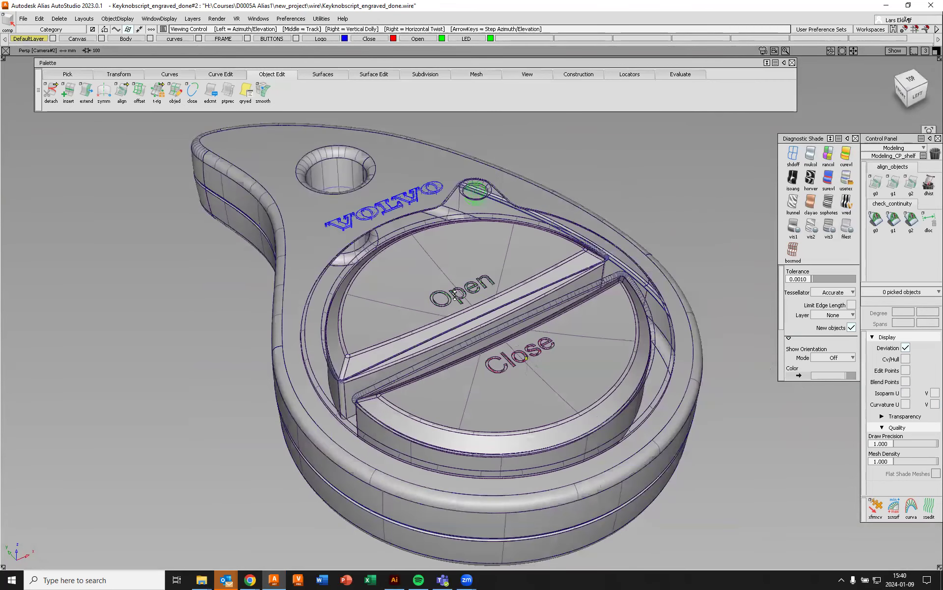
pyautogui.click(797, 156)
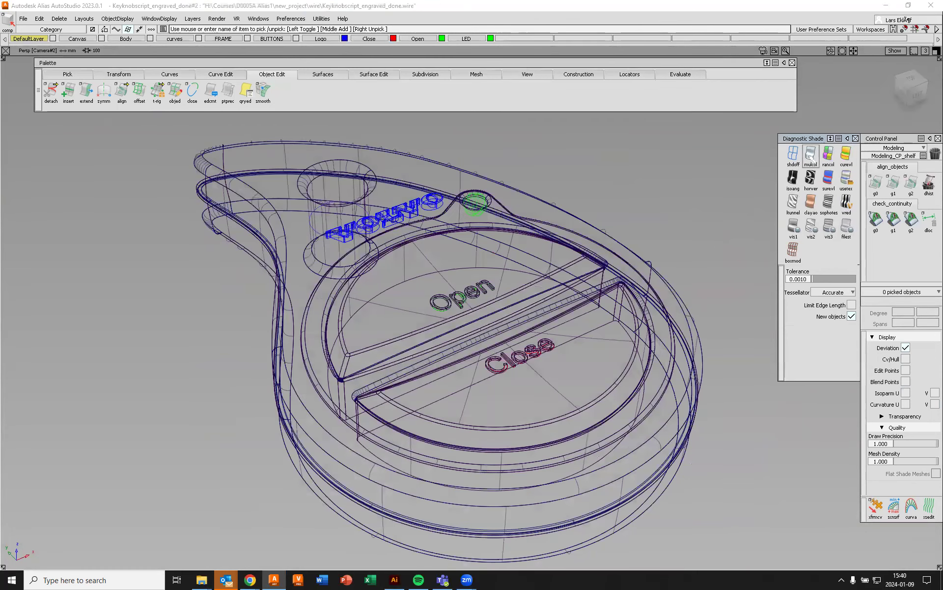
pyautogui.keyDown('alt'); pyautogui.keyDown('shift'); pyautogui.moveTo(424, 339); pyautogui.dragTo(692, 286); pyautogui.keyUp('shift'); pyautogui.keyUp('alt')
pyautogui.keyDown('alt'); pyautogui.keyDown('shift'); pyautogui.moveTo(548, 325); pyautogui.dragTo(474, 320); pyautogui.keyUp('shift'); pyautogui.keyUp('alt')
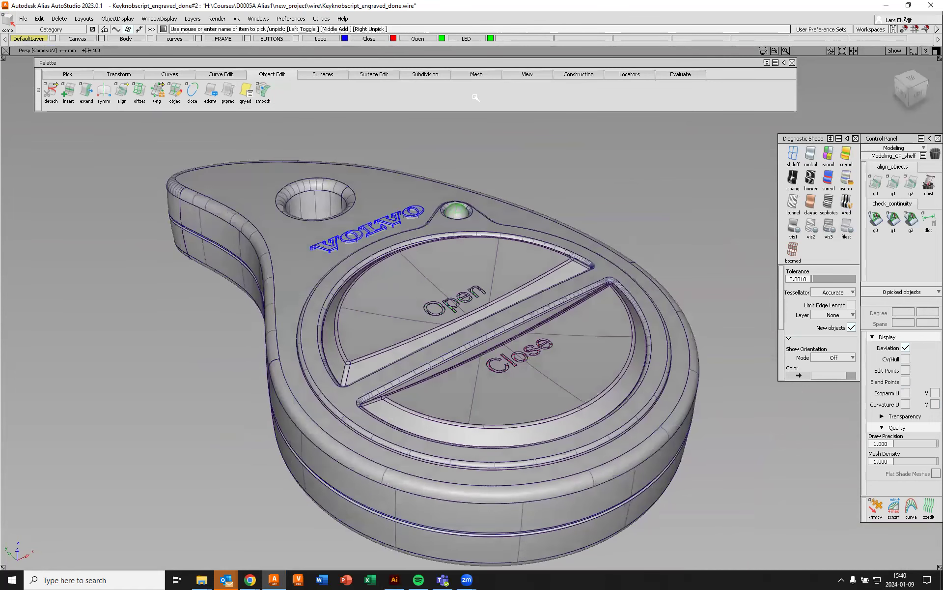
# Hide the LED, Open, Close, Logo, BUTTONS, FRAME and curves layers, and make Canvas the active layer
pyautogui.click(490, 39)
pyautogui.click(442, 39)
pyautogui.click(394, 38)
pyautogui.click(344, 39)
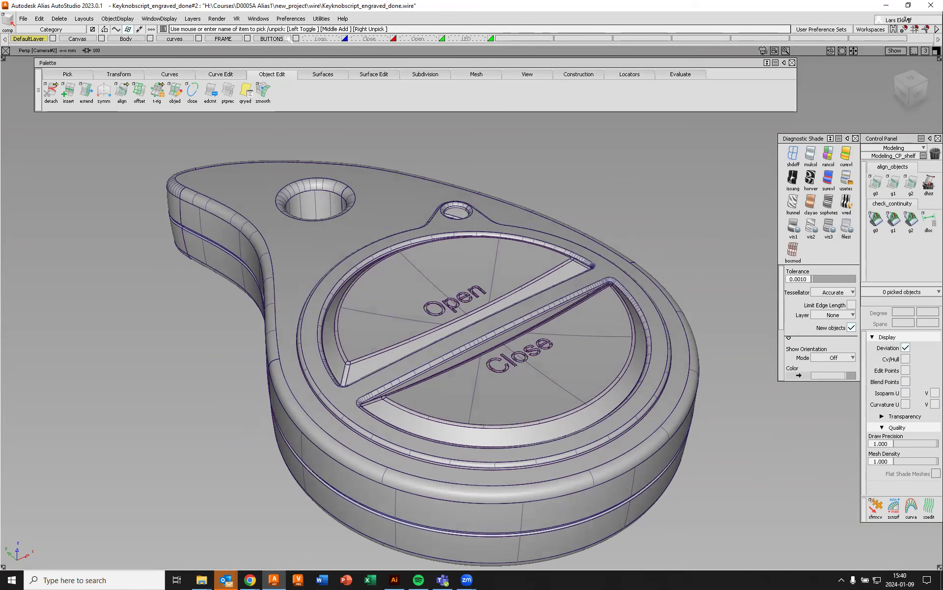
pyautogui.click(294, 38)
pyautogui.click(247, 39)
pyautogui.click(199, 38)
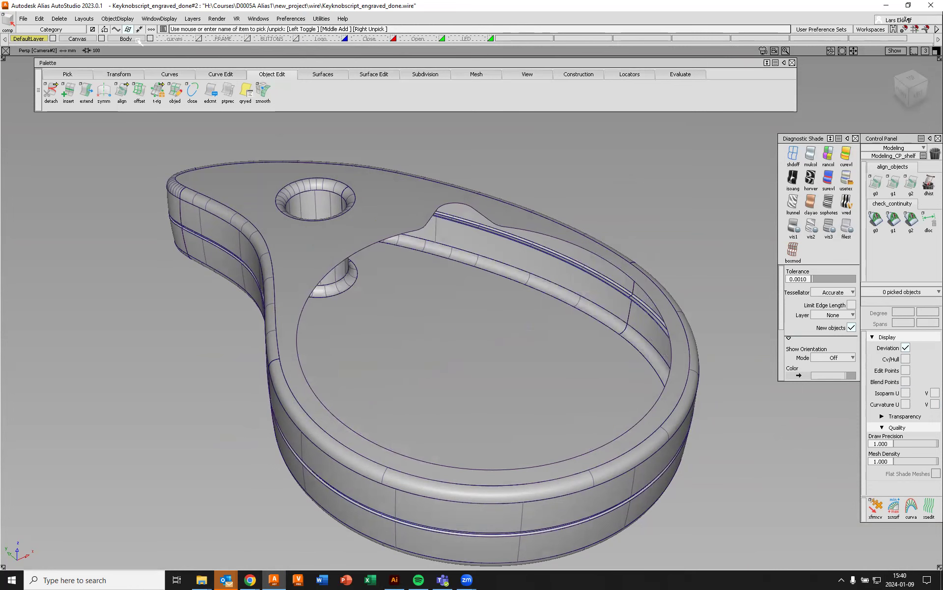
pyautogui.click(90, 39)
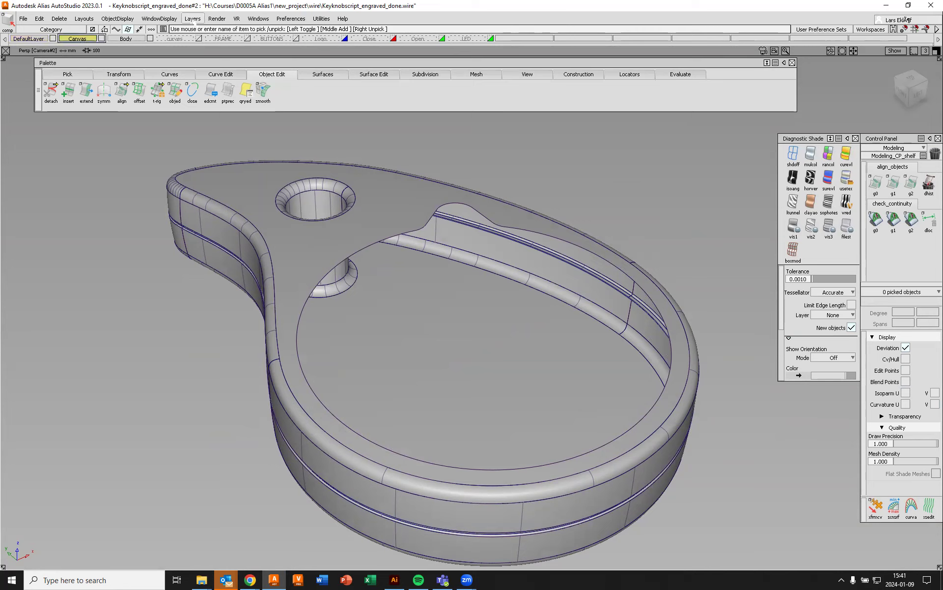
# Delete the selected Canvas layer
pyautogui.click(192, 19)
pyautogui.moveTo(211, 64)
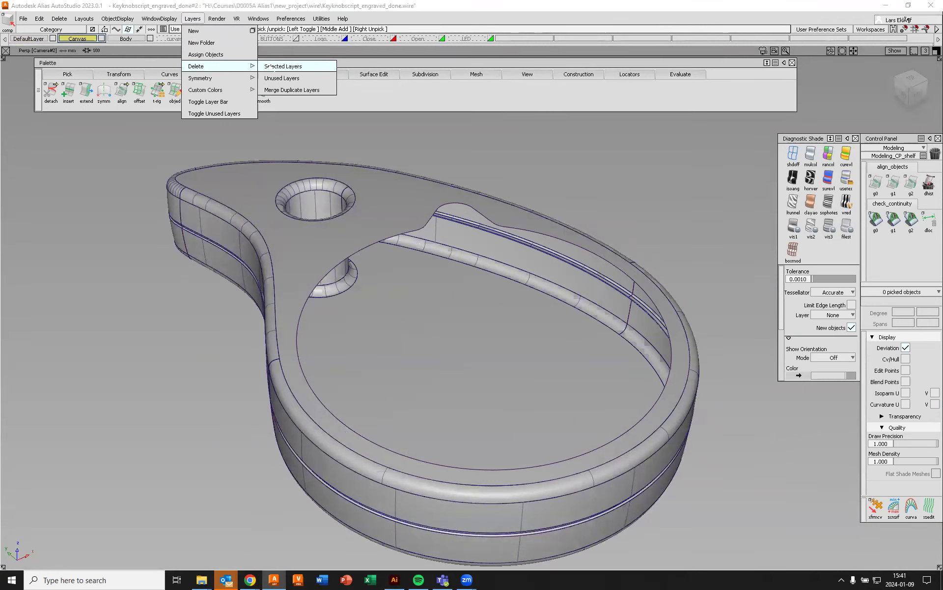
pyautogui.click(283, 66)
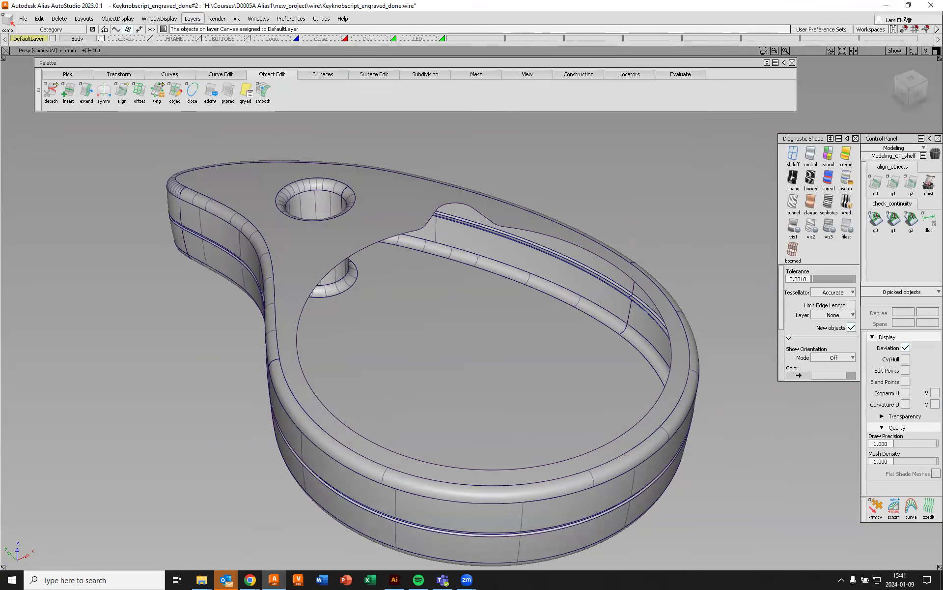
# Pick all body surfaces of the key fob and ungroup them repeatedly until no nested groups are left
pyautogui.keyDown('alt'); pyautogui.keyDown('shift'); pyautogui.moveTo(486, 280); pyautogui.dragTo(477, 253); pyautogui.keyUp('shift'); pyautogui.keyUp('alt')
pyautogui.keyDown('ctrl'); pyautogui.keyDown('shift'); pyautogui.moveTo(677, 189); pyautogui.dragTo(687, 211); pyautogui.keyUp('shift'); pyautogui.keyUp('ctrl')
pyautogui.moveTo(117, 134); pyautogui.dragTo(749, 536)
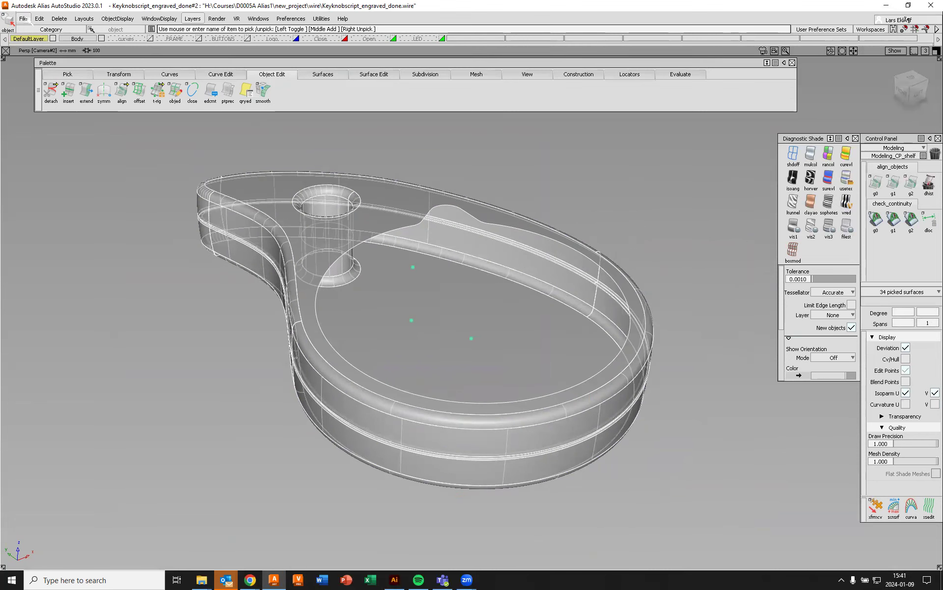
pyautogui.click(23, 19)
pyautogui.moveTo(40, 19)
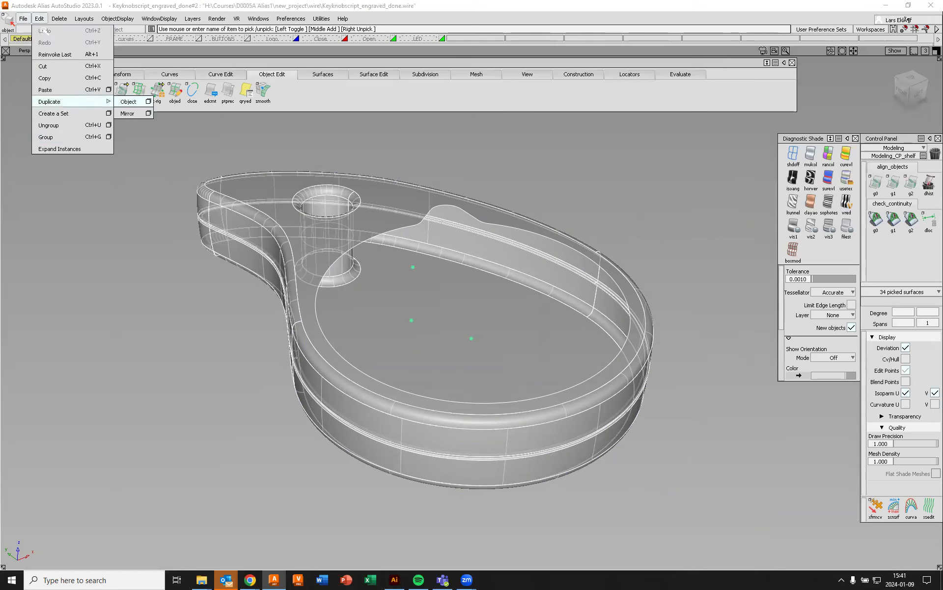
pyautogui.click(58, 126)
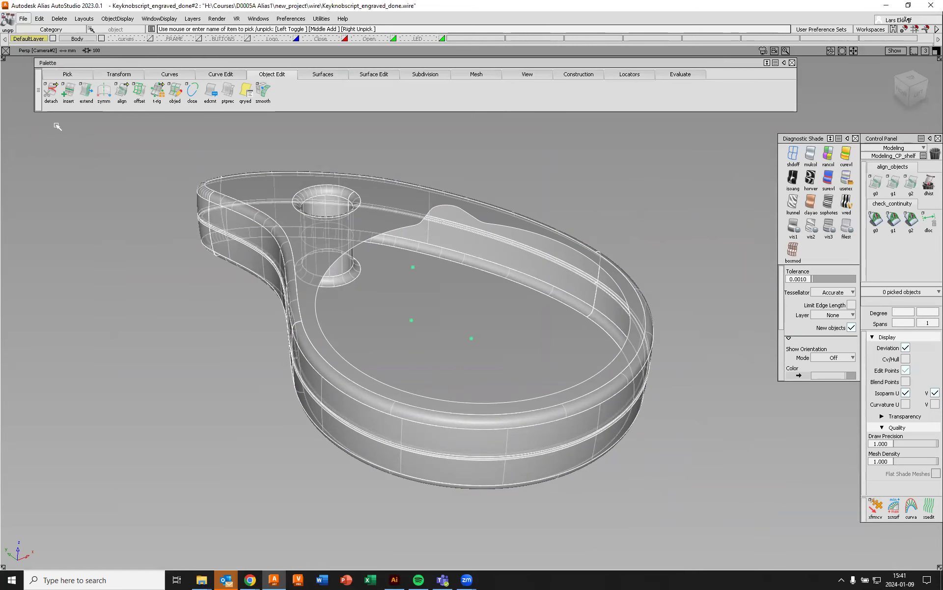
pyautogui.click(39, 19)
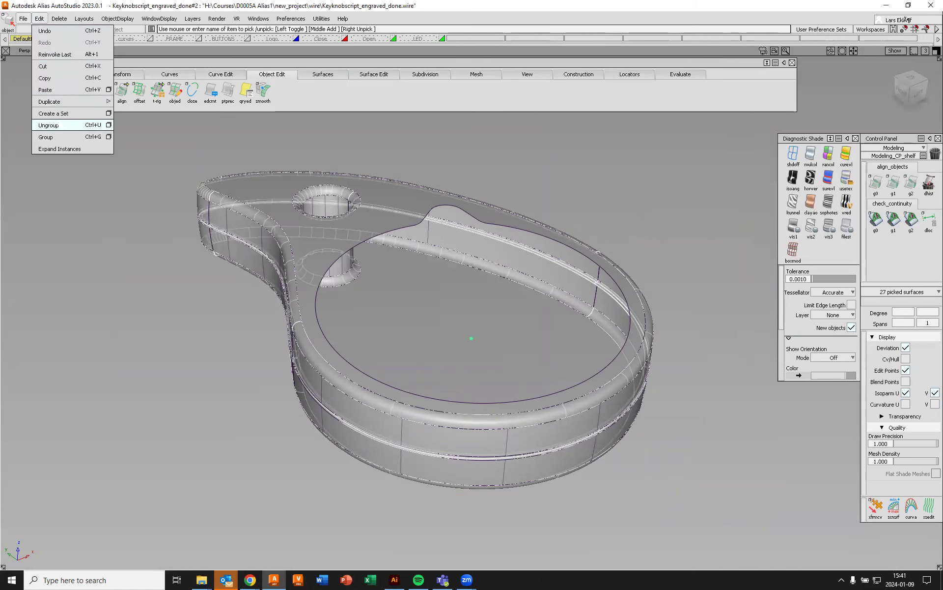
pyautogui.click(49, 125)
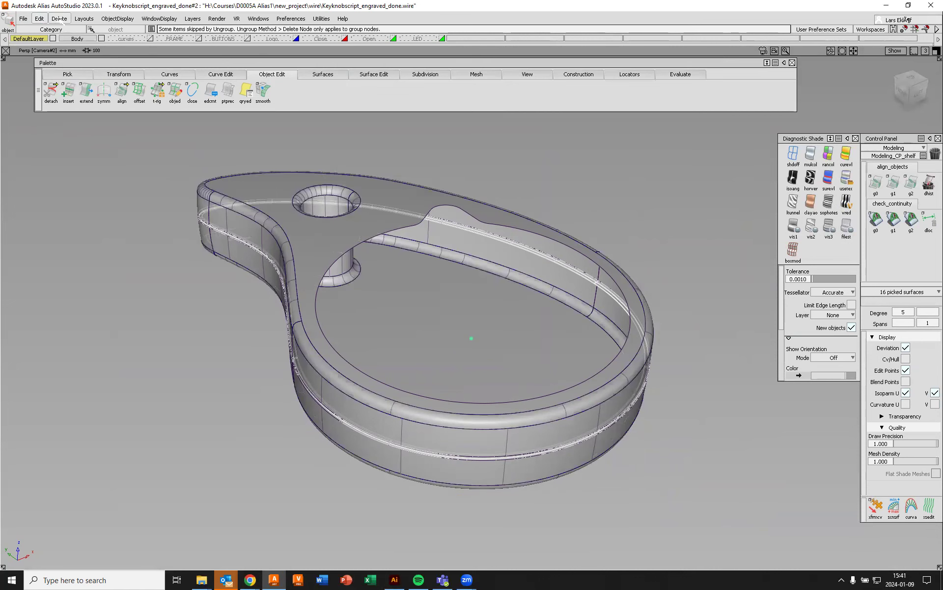
pyautogui.click(39, 19)
pyautogui.click(49, 118)
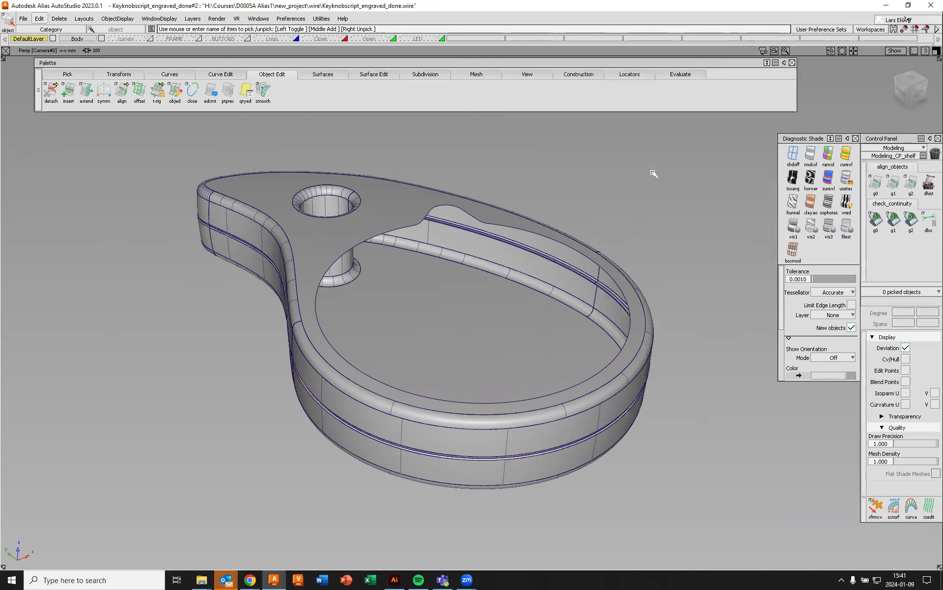
# Pick the complete key fob body as objects and group its surfaces into a single node
pyautogui.keyDown('ctrl'); pyautogui.keyDown('shift'); pyautogui.moveTo(658, 180); pyautogui.dragTo(660, 203); pyautogui.keyUp('shift'); pyautogui.keyUp('ctrl')
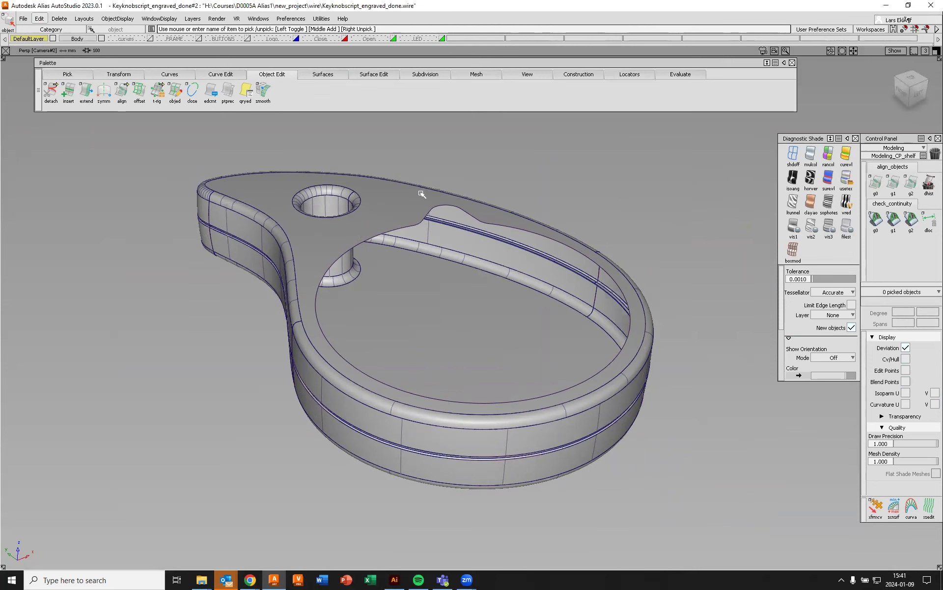
pyautogui.moveTo(130, 141); pyautogui.dragTo(713, 506)
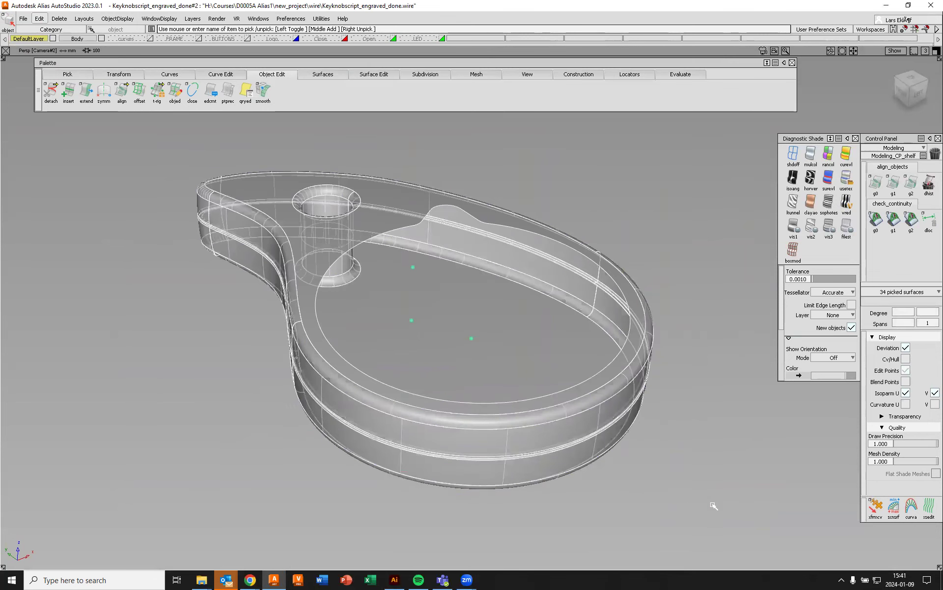
pyautogui.click(39, 18)
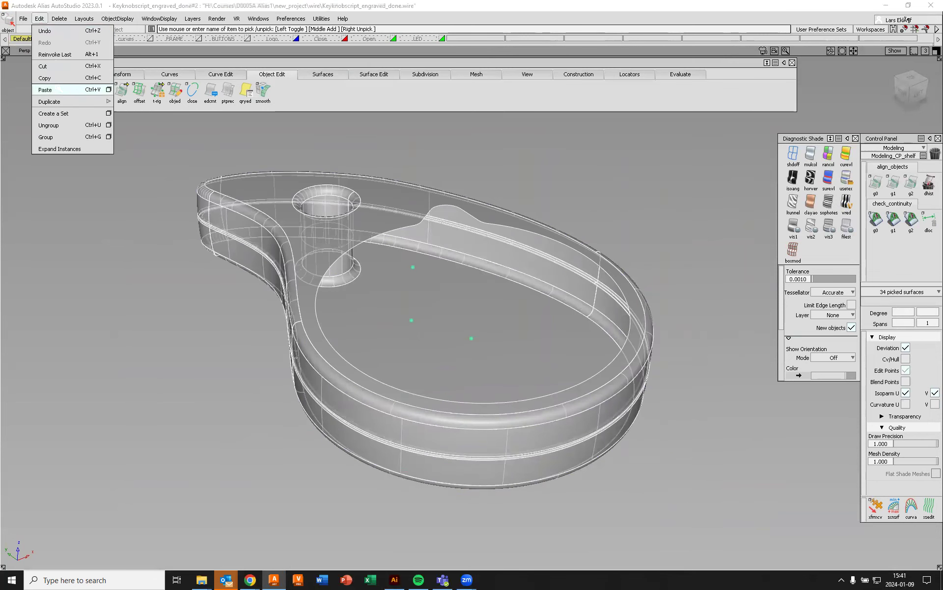
pyautogui.click(46, 137)
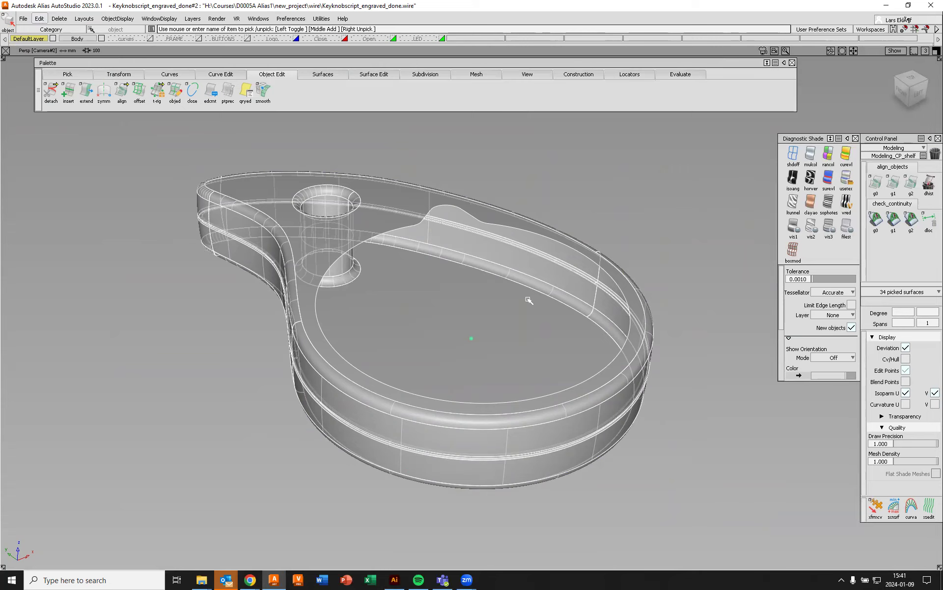
# Open the Information Window for the grouped body node and name it Body
pyautogui.click(259, 19)
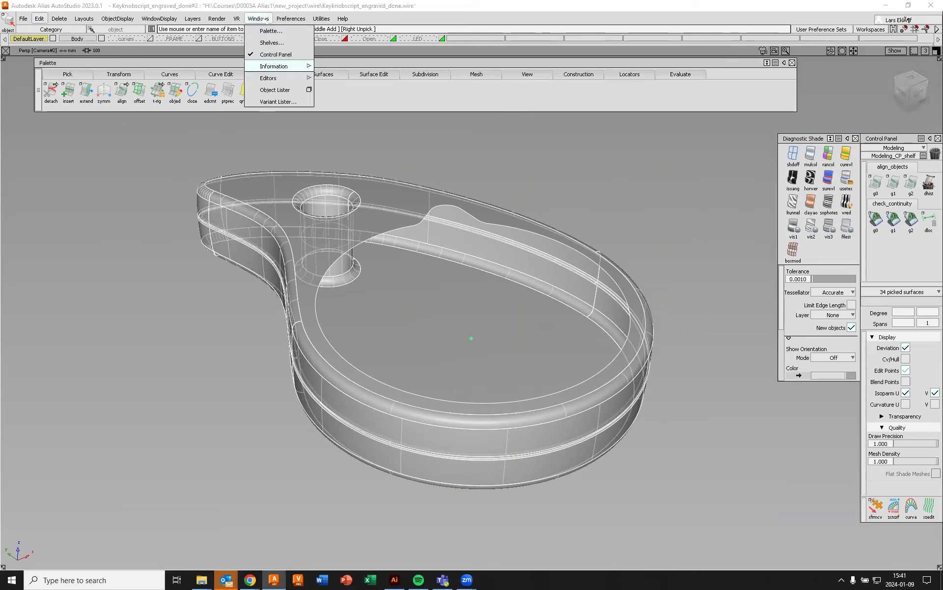
pyautogui.moveTo(277, 66)
pyautogui.click(347, 66)
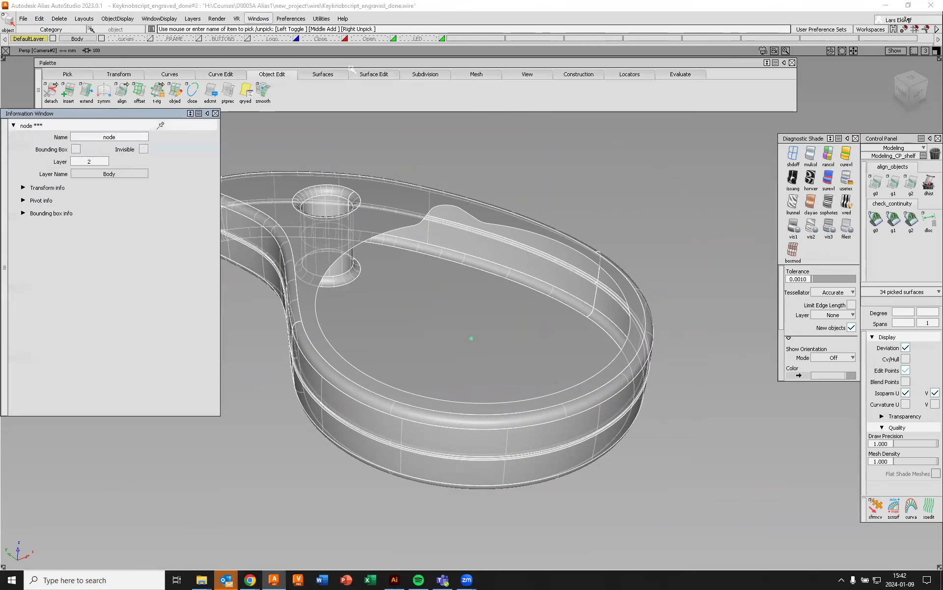
pyautogui.doubleClick(115, 137)
pyautogui.write('Body')
pyautogui.scroll(-4, 527, 185)
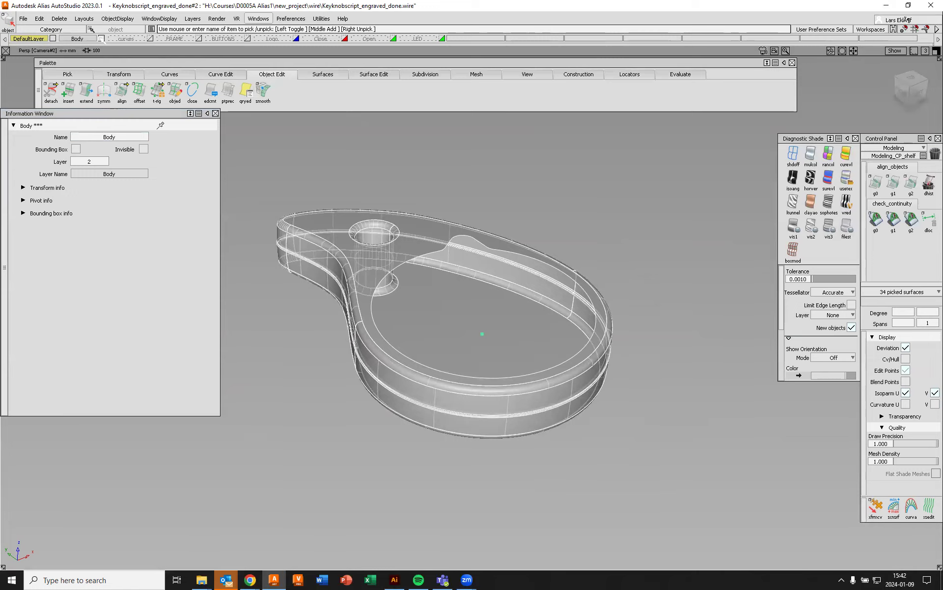
# Hide the Body layer and delete the curves layer
pyautogui.click(101, 38)
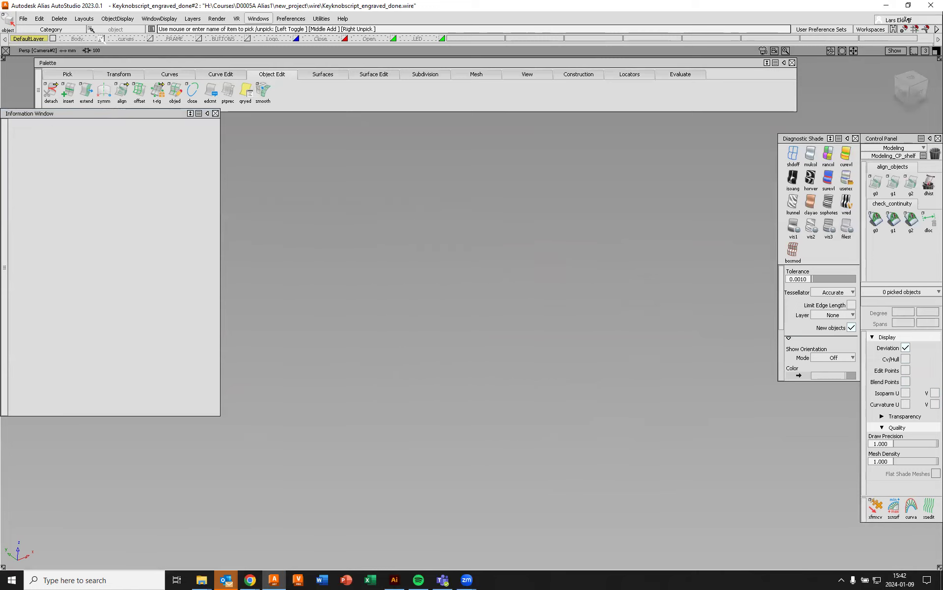
pyautogui.click(150, 39)
pyautogui.click(128, 39)
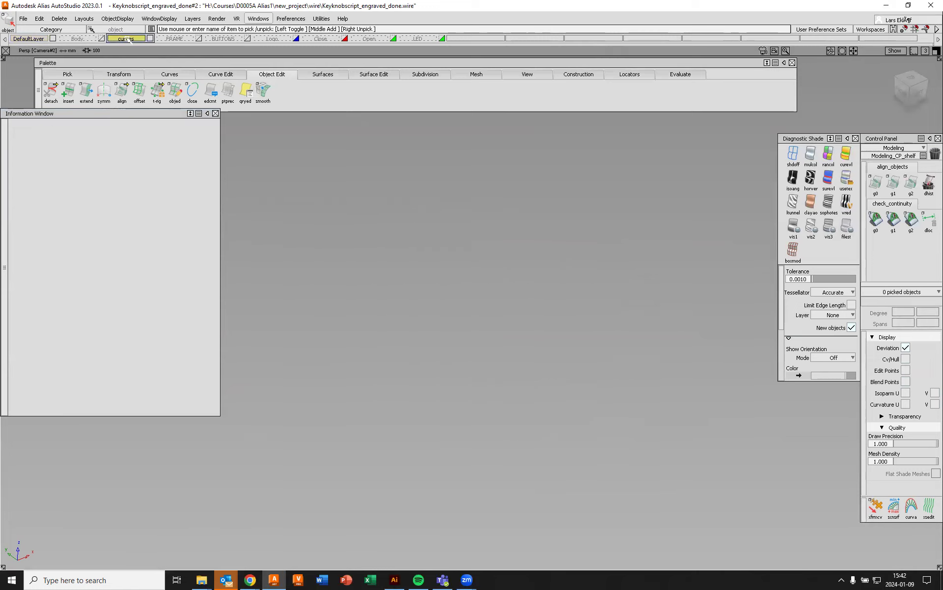
pyautogui.click(192, 19)
pyautogui.moveTo(199, 65)
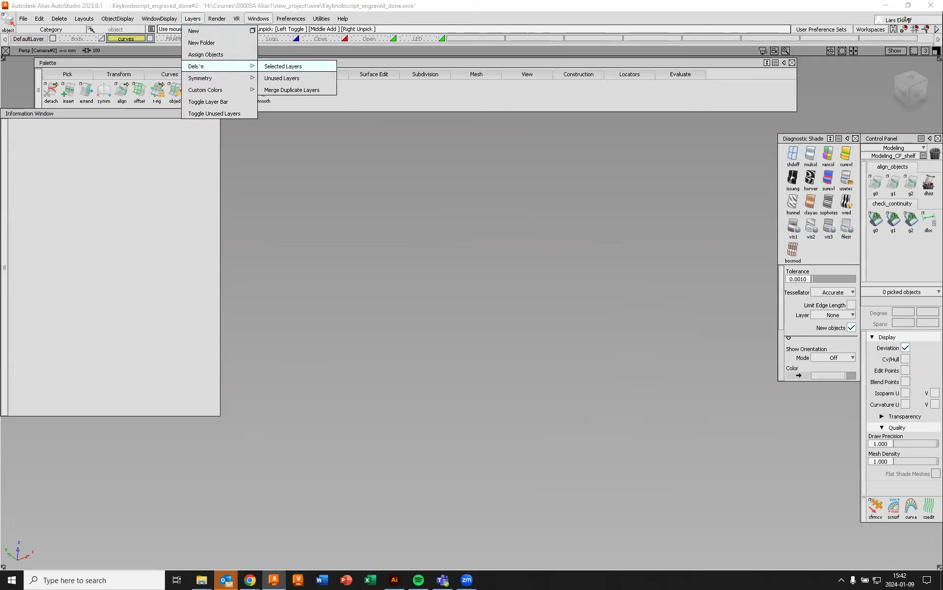
pyautogui.click(291, 69)
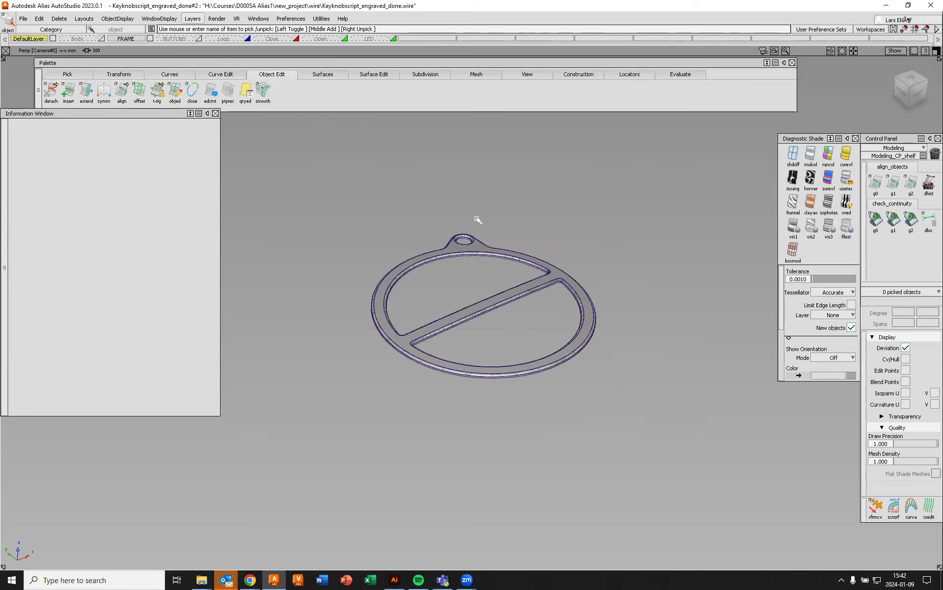
# Pick all surfaces on the FRAME layer and ungroup them twice to remove their nested groups
pyautogui.keyDown('ctrl'); pyautogui.keyDown('shift'); pyautogui.click(617, 211); pyautogui.keyUp('shift'); pyautogui.keyUp('ctrl')
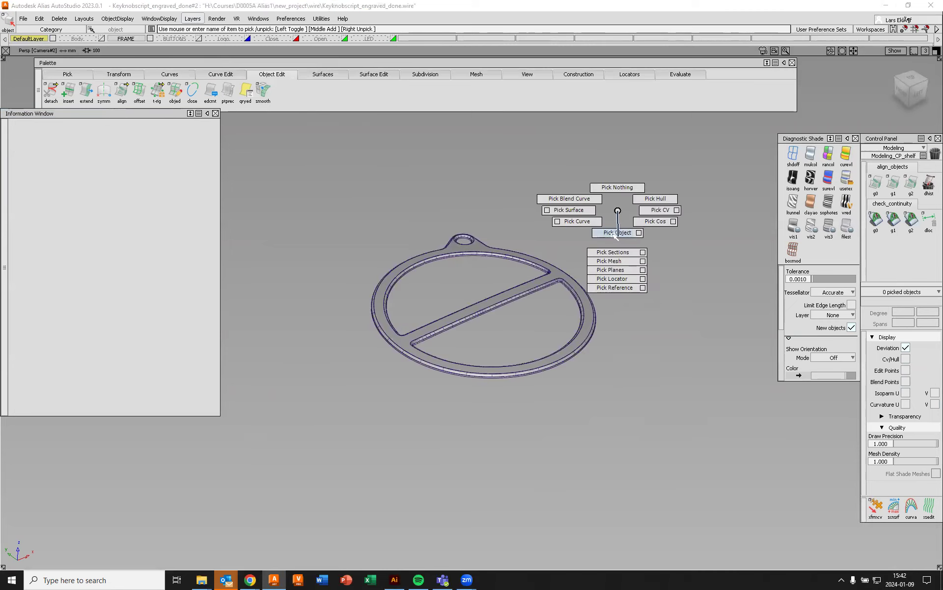
pyautogui.click(617, 233)
pyautogui.moveTo(308, 178); pyautogui.dragTo(658, 406)
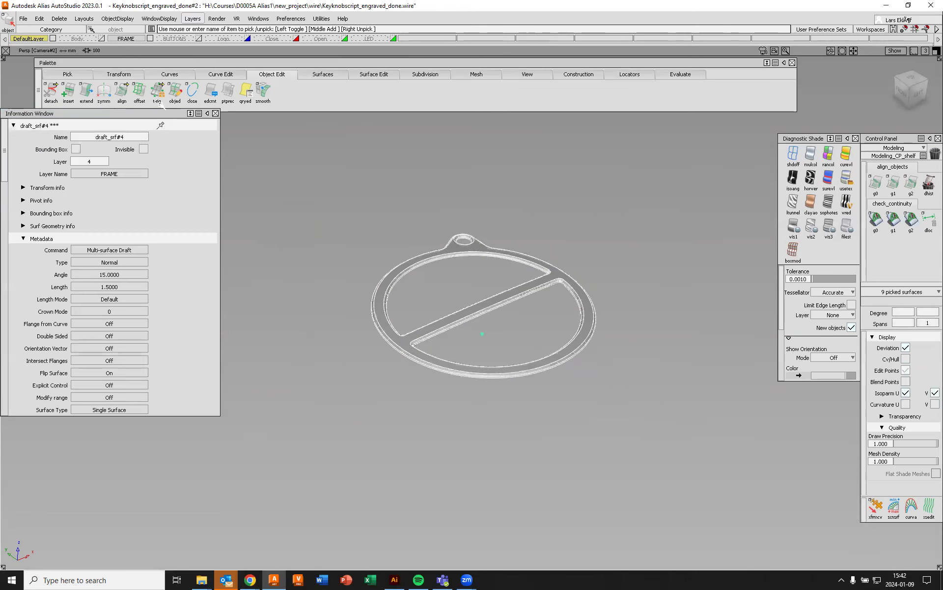
pyautogui.click(39, 18)
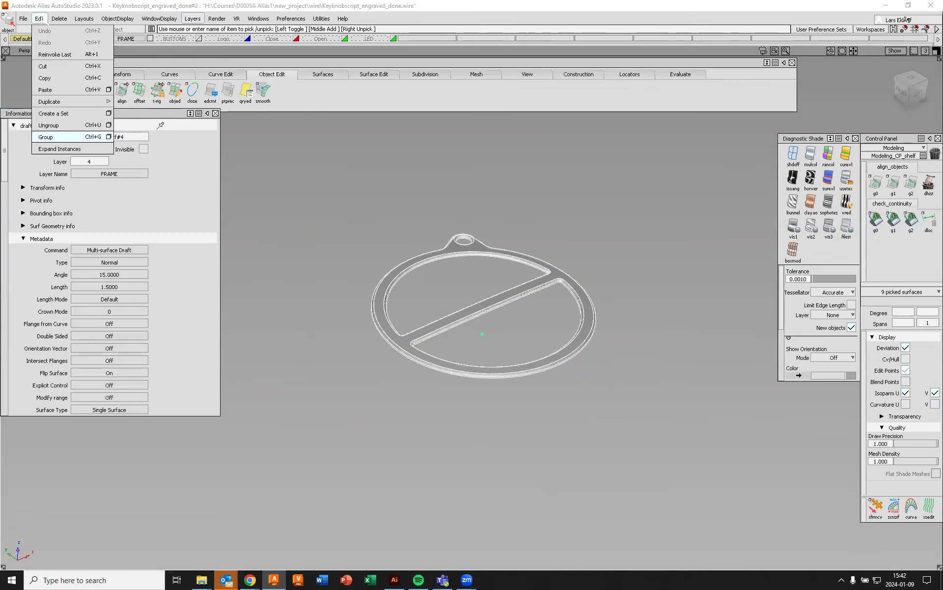
pyautogui.click(57, 128)
pyautogui.click(40, 18)
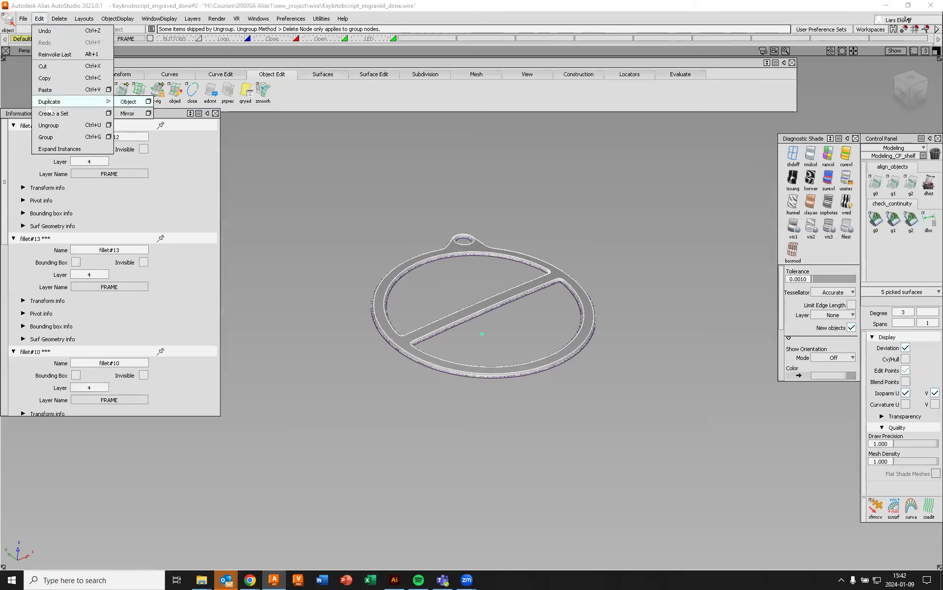
pyautogui.click(48, 127)
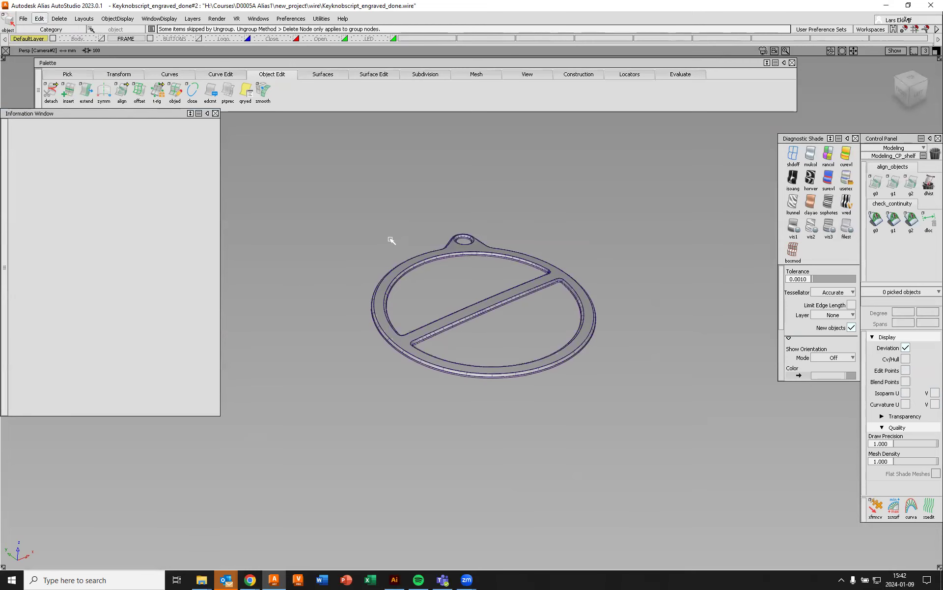
# Group all frame surfaces into a single node and rename that node for the frame
pyautogui.keyDown('ctrl'); pyautogui.keyDown('shift'); pyautogui.moveTo(659, 171); pyautogui.dragTo(661, 190); pyautogui.keyUp('shift'); pyautogui.keyUp('ctrl')
pyautogui.moveTo(316, 188); pyautogui.dragTo(683, 436)
pyautogui.click(39, 18)
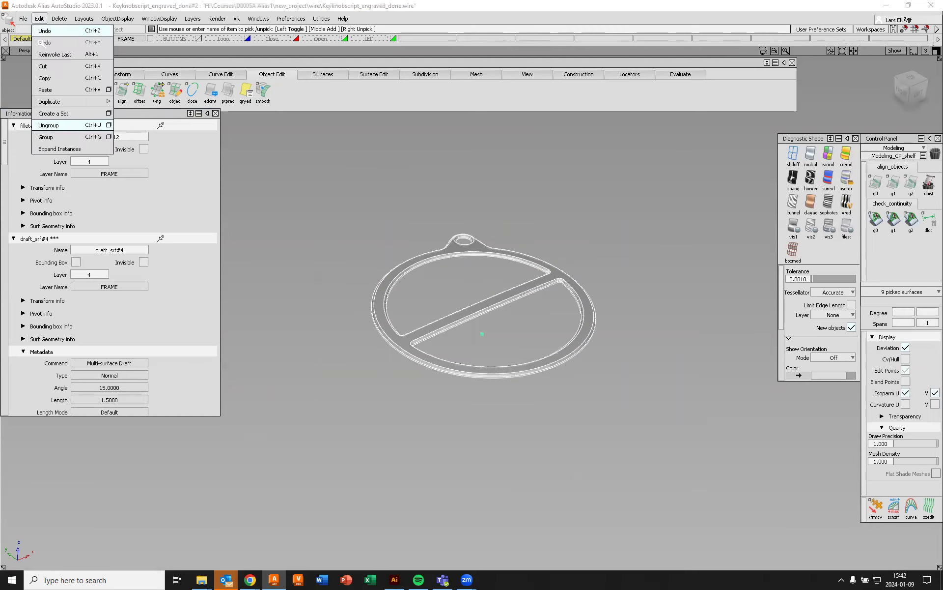
pyautogui.click(49, 136)
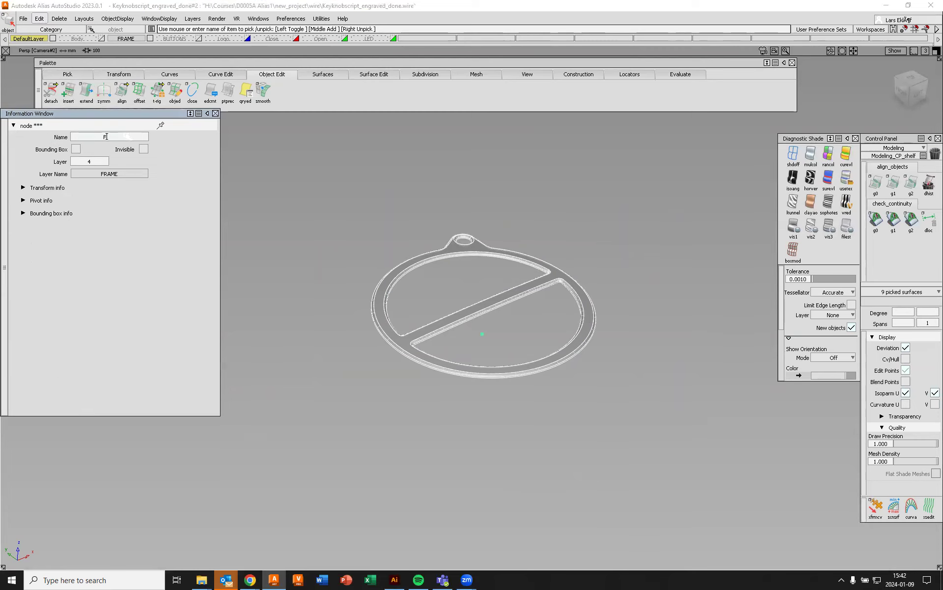
pyautogui.press('Return')
# Show the BUTTONS layer in place of FRAME and ungroup all button and lettering surfaces on it
pyautogui.click(151, 38)
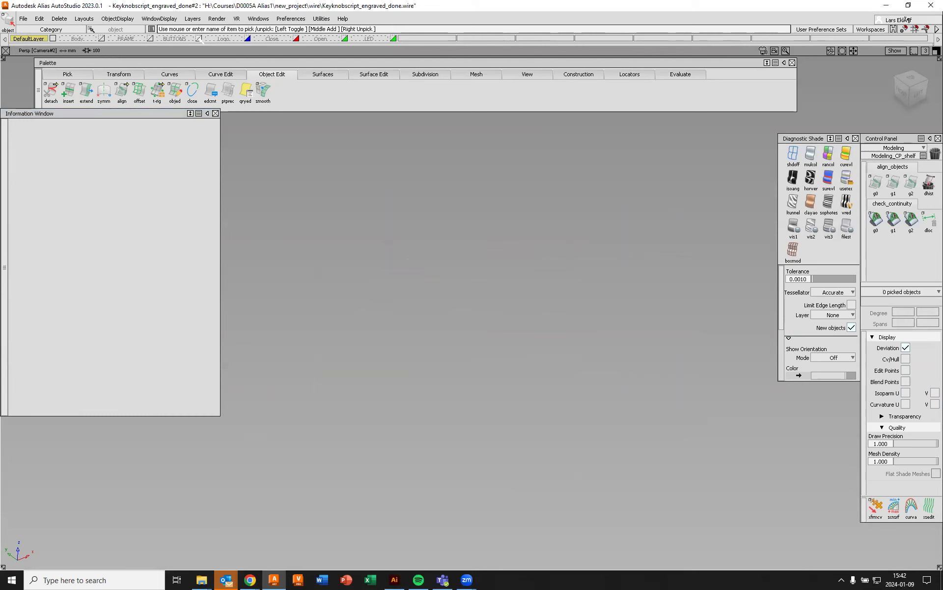
pyautogui.click(199, 39)
pyautogui.keyDown('ctrl'); pyautogui.keyDown('shift'); pyautogui.moveTo(662, 264); pyautogui.dragTo(665, 288); pyautogui.keyUp('shift'); pyautogui.keyUp('ctrl')
pyautogui.moveTo(318, 193); pyautogui.dragTo(643, 444)
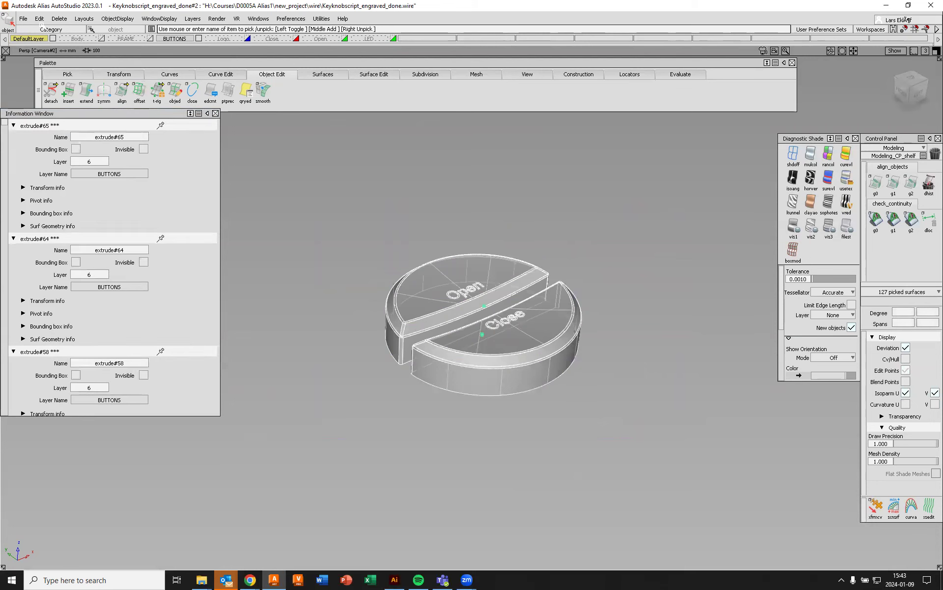
pyautogui.click(40, 19)
pyautogui.click(49, 125)
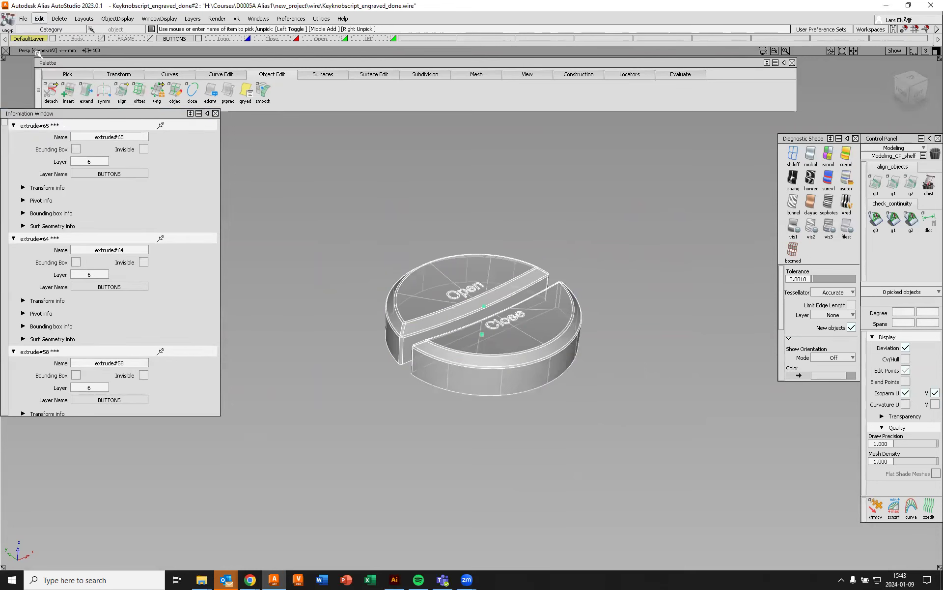
pyautogui.click(39, 19)
pyautogui.click(46, 131)
# Group all surfaces on the BUTTONS layer into a single node and rename that node for the buttons
pyautogui.keyDown('ctrl'); pyautogui.keyDown('shift'); pyautogui.moveTo(610, 178); pyautogui.dragTo(608, 201); pyautogui.keyUp('shift'); pyautogui.keyUp('ctrl')
pyautogui.moveTo(308, 185); pyautogui.dragTo(700, 460)
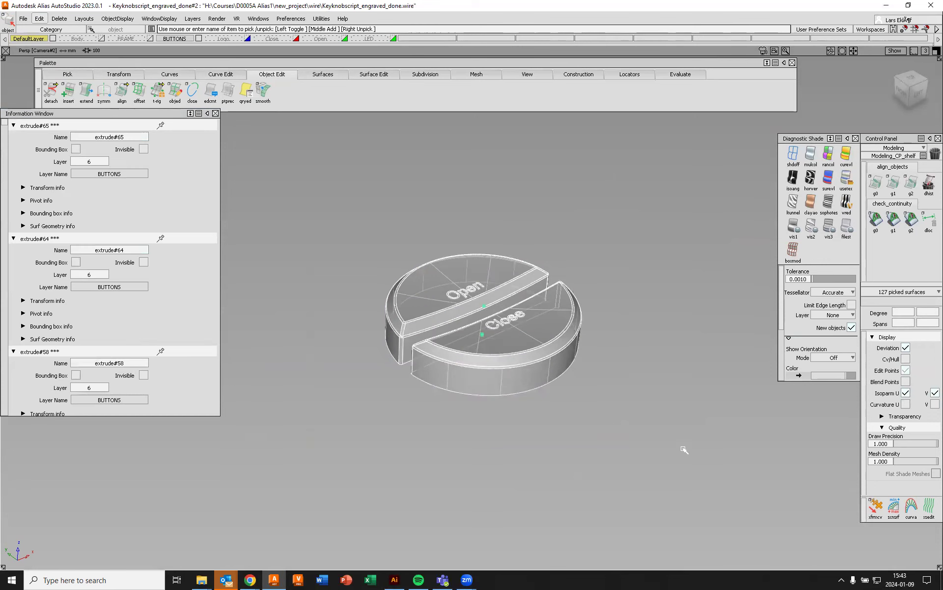
pyautogui.click(39, 18)
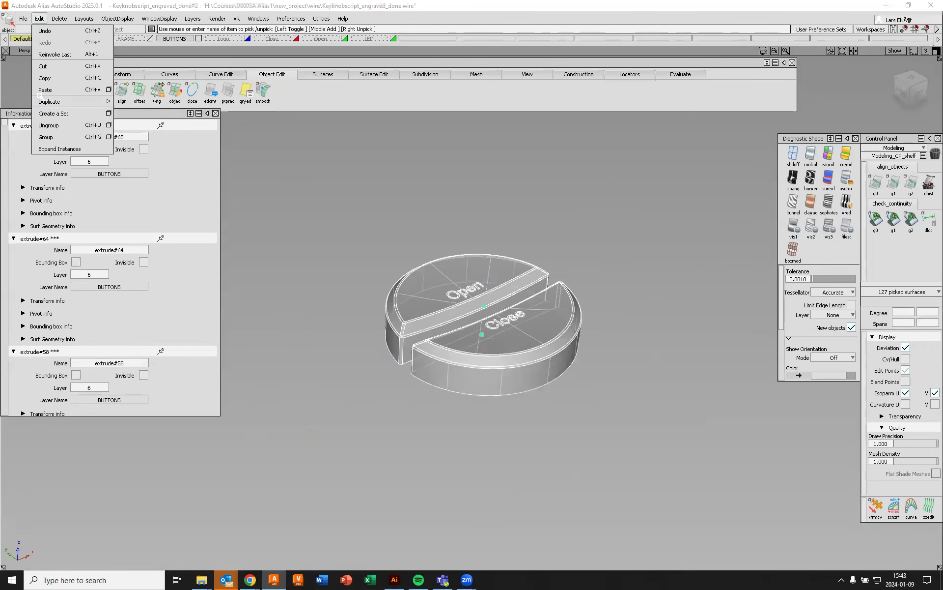
pyautogui.click(50, 149)
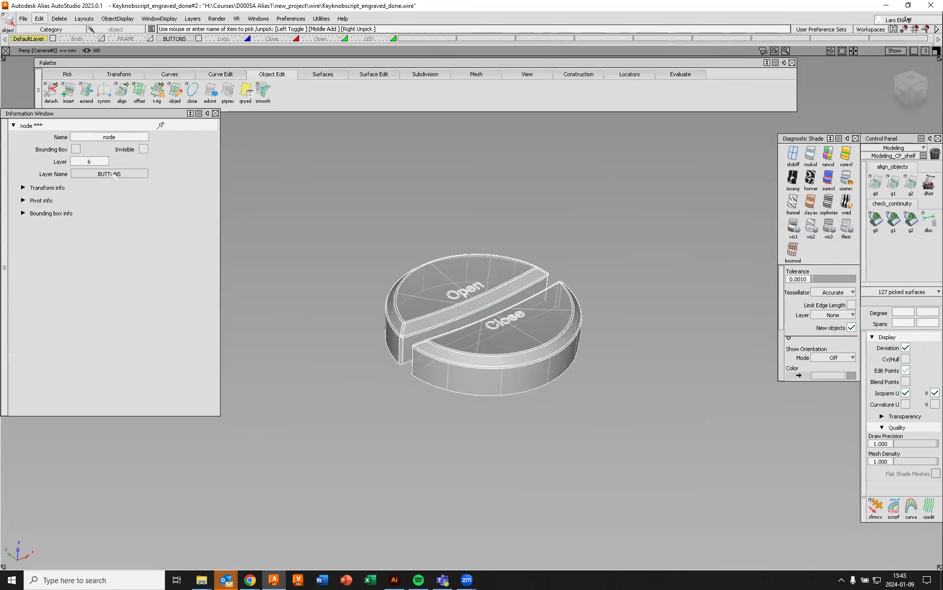
pyautogui.click(126, 138)
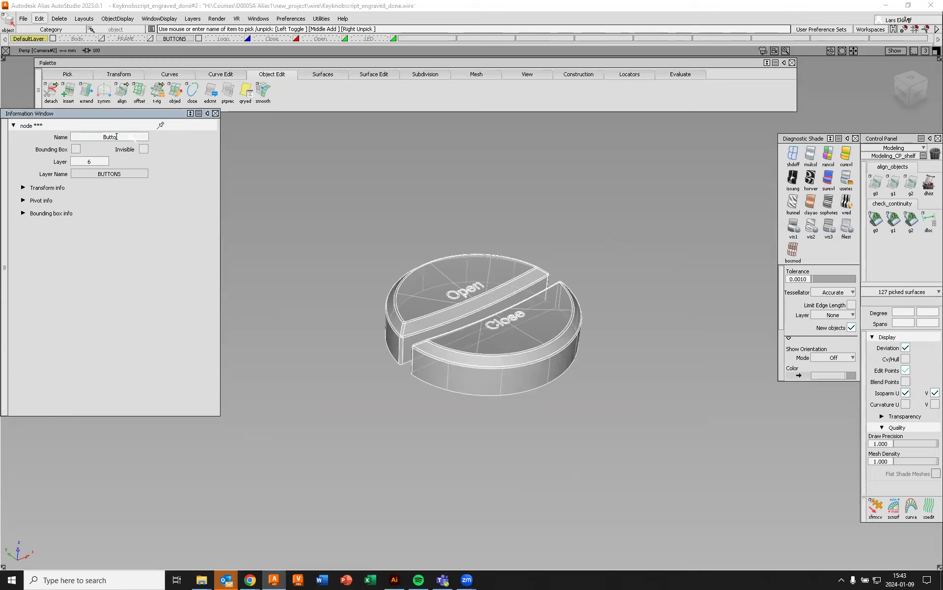
pyautogui.press('Return')
# Show the Logo layer in place of BUTTONS, pick all its surfaces and ungroup them twice
pyautogui.click(198, 38)
pyautogui.click(248, 38)
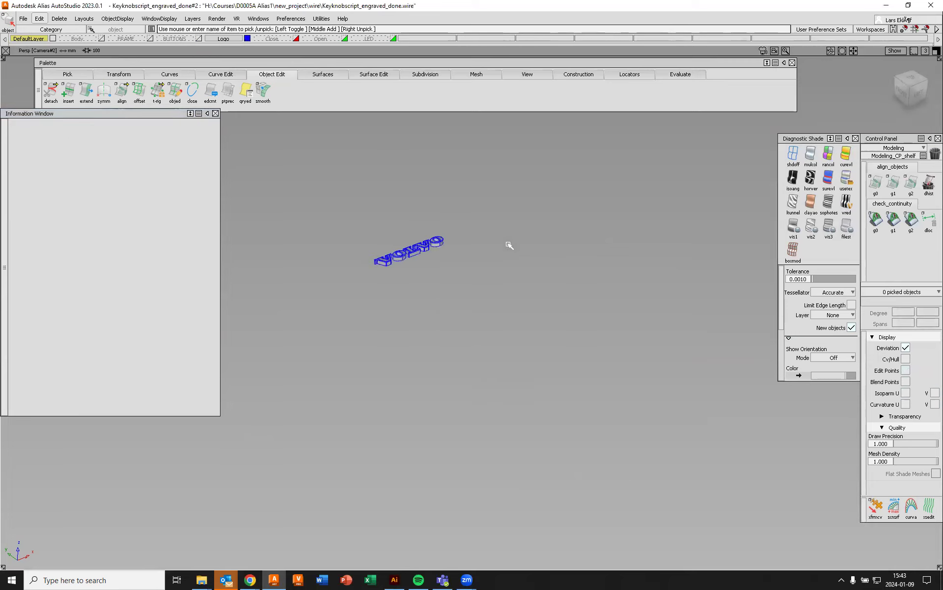
pyautogui.keyDown('ctrl'); pyautogui.keyDown('shift'); pyautogui.moveTo(512, 224); pyautogui.dragTo(514, 247); pyautogui.keyUp('shift'); pyautogui.keyUp('ctrl')
pyautogui.moveTo(326, 170); pyautogui.dragTo(532, 325)
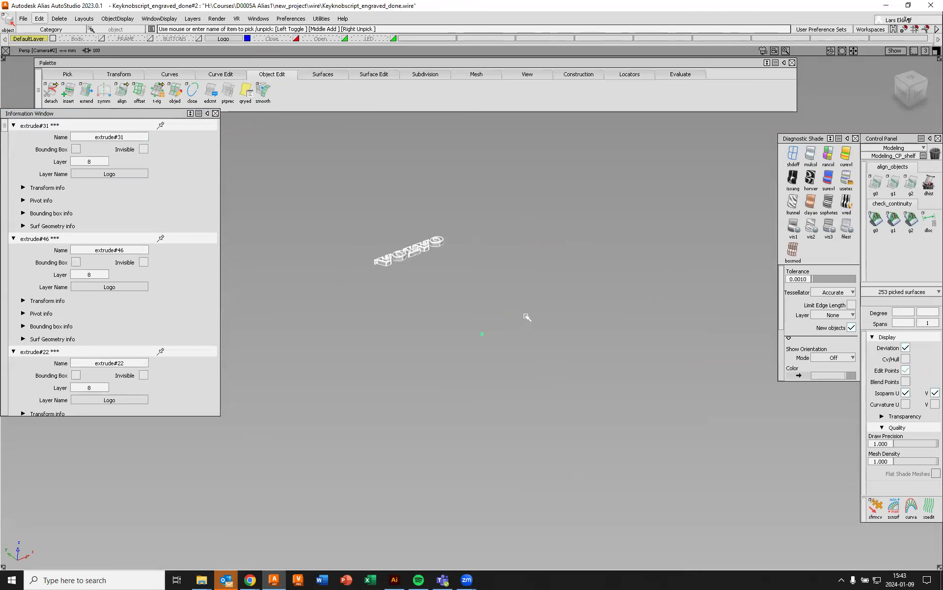
pyautogui.click(39, 18)
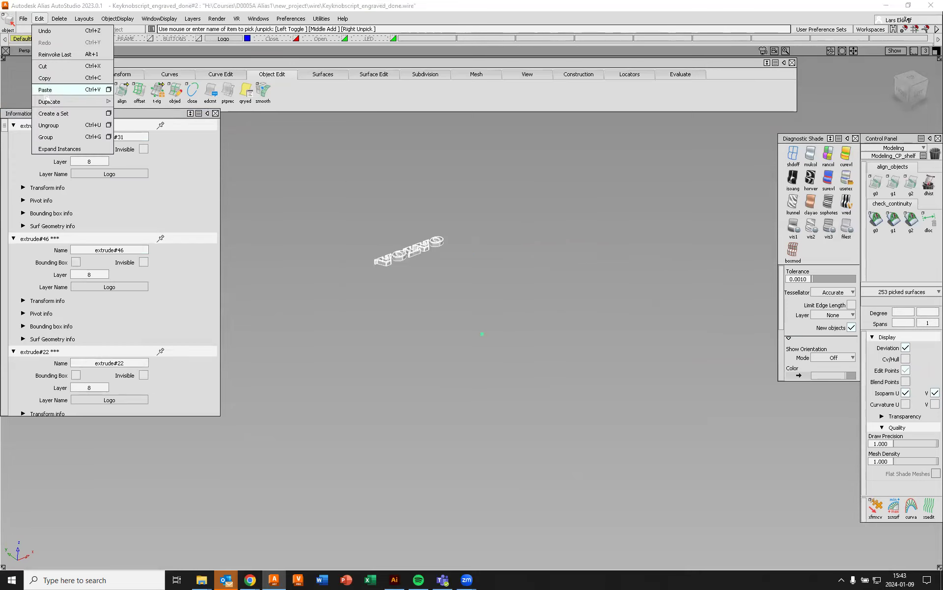
pyautogui.click(49, 129)
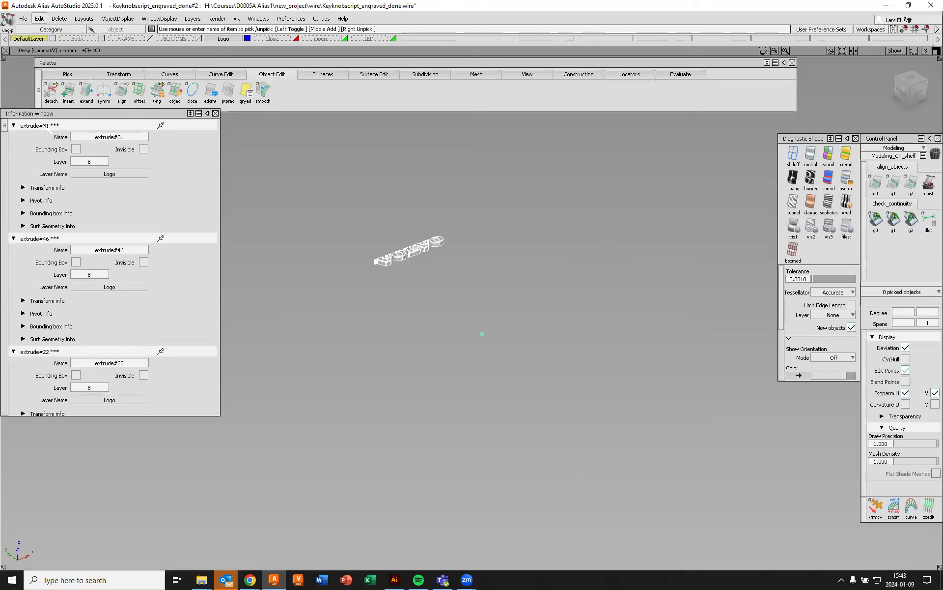
pyautogui.click(39, 19)
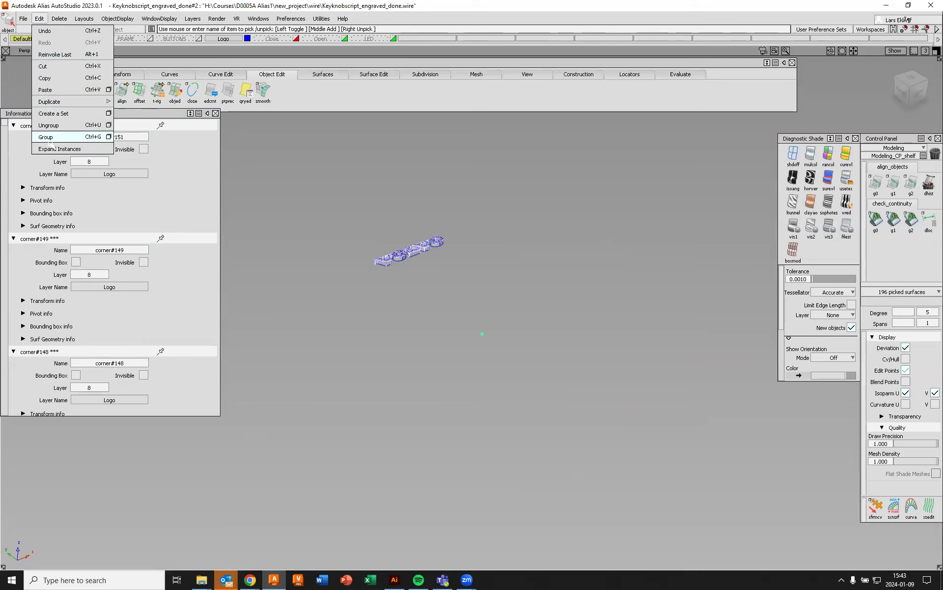
pyautogui.click(49, 126)
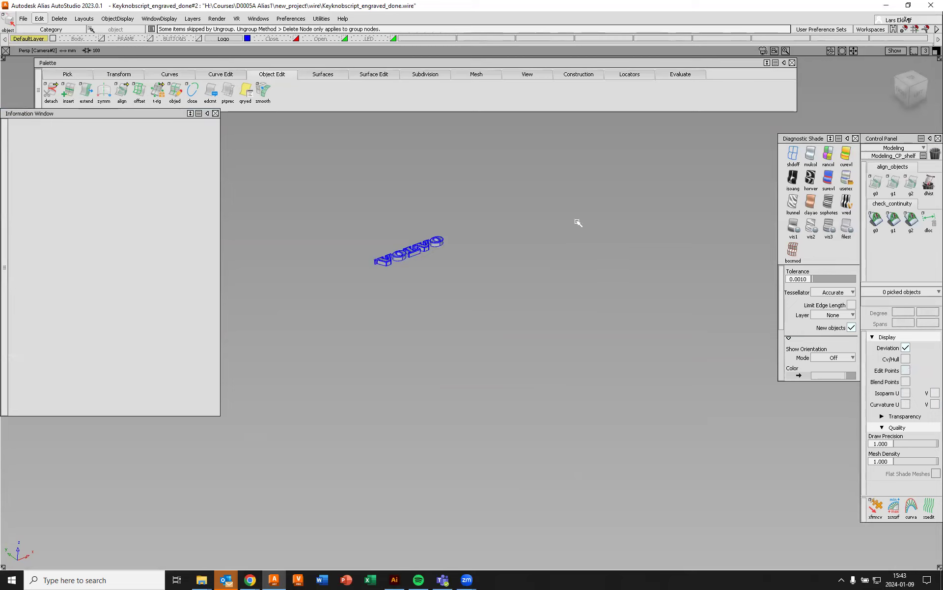
# Group all surfaces on the Logo layer into a single node and rename that node logo
pyautogui.keyDown('ctrl'); pyautogui.keyDown('shift'); pyautogui.click(592, 206); pyautogui.keyUp('shift'); pyautogui.keyUp('ctrl')
pyautogui.click(591, 228)
pyautogui.moveTo(340, 181); pyautogui.dragTo(531, 329)
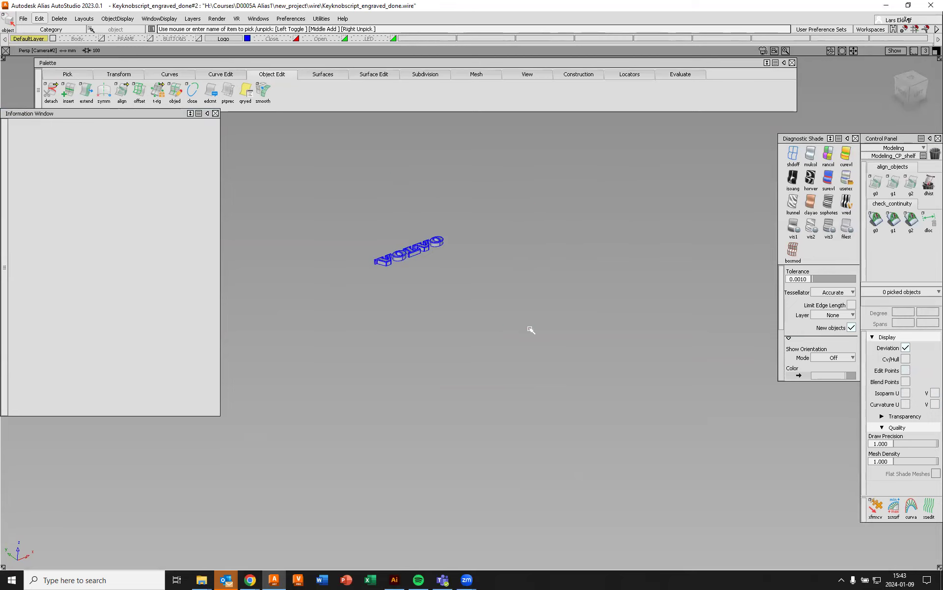
pyautogui.click(40, 18)
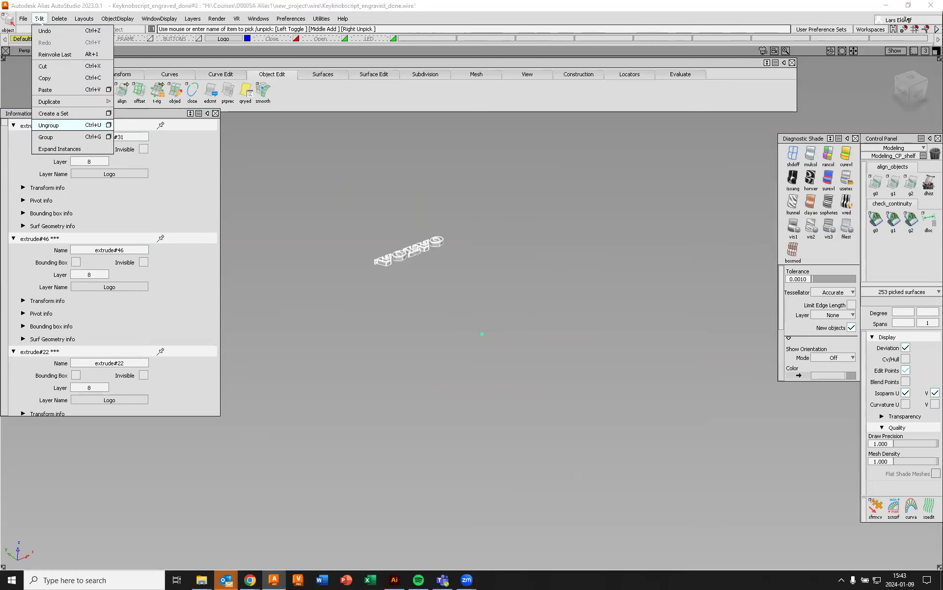
pyautogui.click(46, 137)
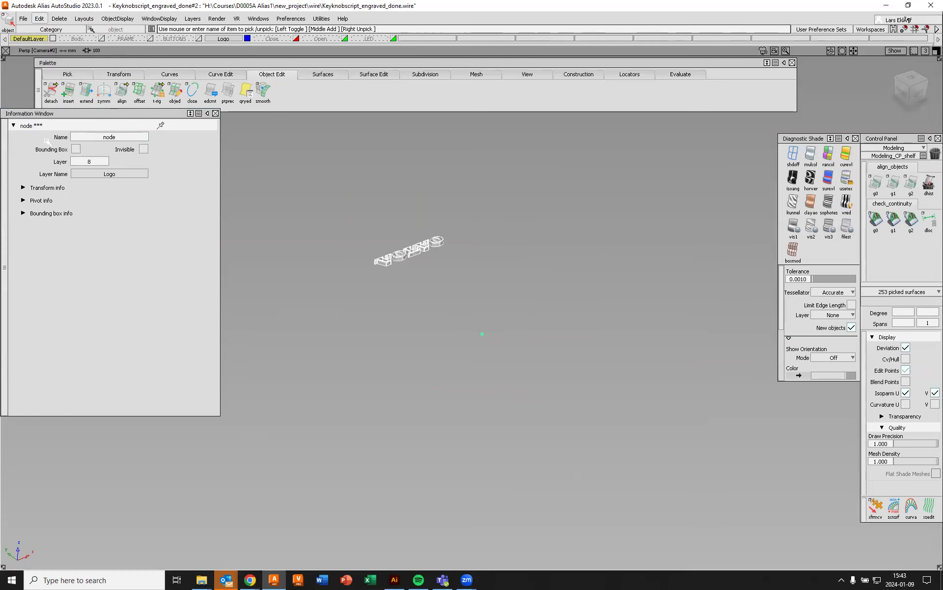
pyautogui.click(116, 138)
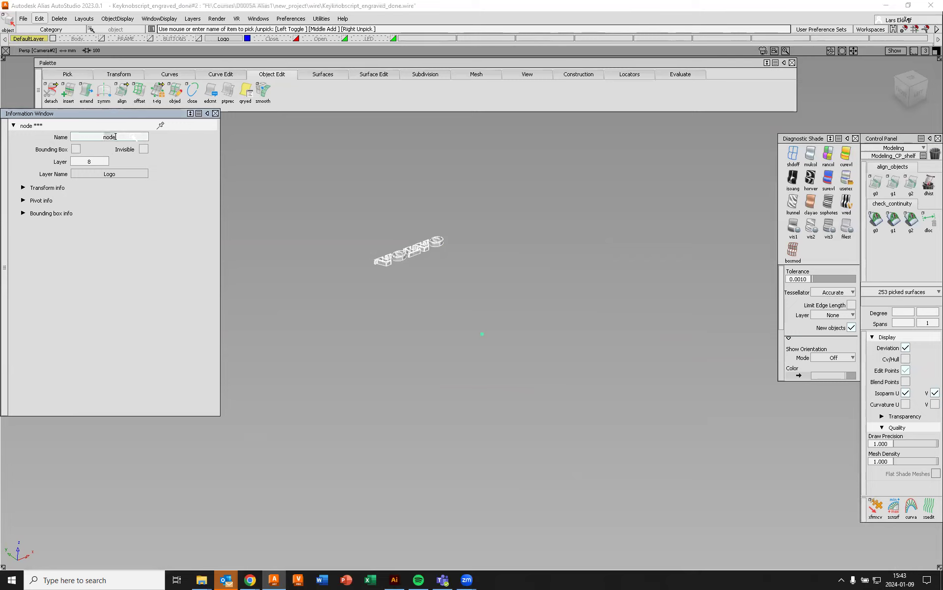
pyautogui.write('logo')
pyautogui.press('Return')
pyautogui.keyDown('ctrl'); pyautogui.keyDown('shift'); pyautogui.moveTo(346, 188); pyautogui.dragTo(346, 162); pyautogui.keyUp('shift'); pyautogui.keyUp('ctrl')
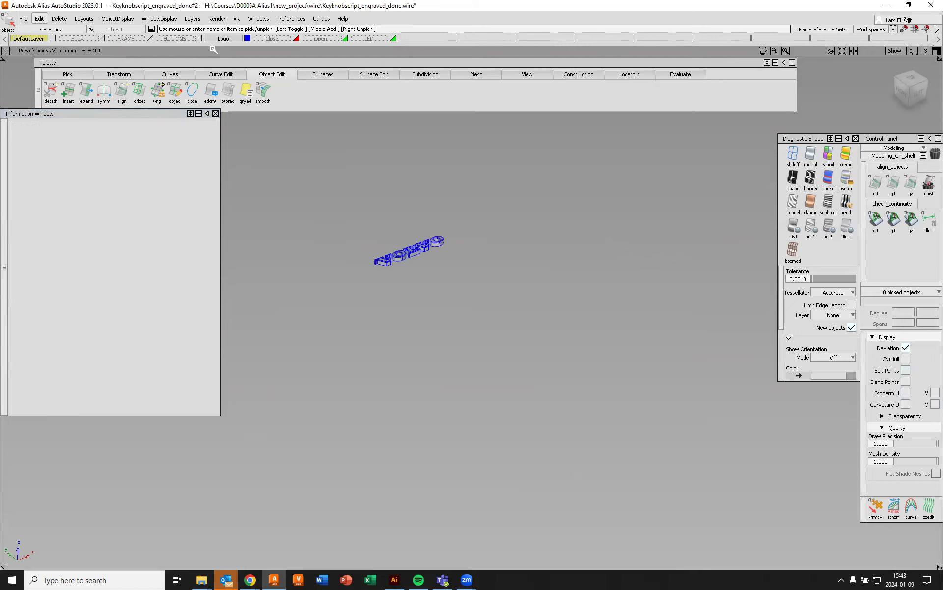
# Show the Close layer in place of Logo and ungroup the Close lettering twice
pyautogui.click(249, 39)
pyautogui.click(296, 38)
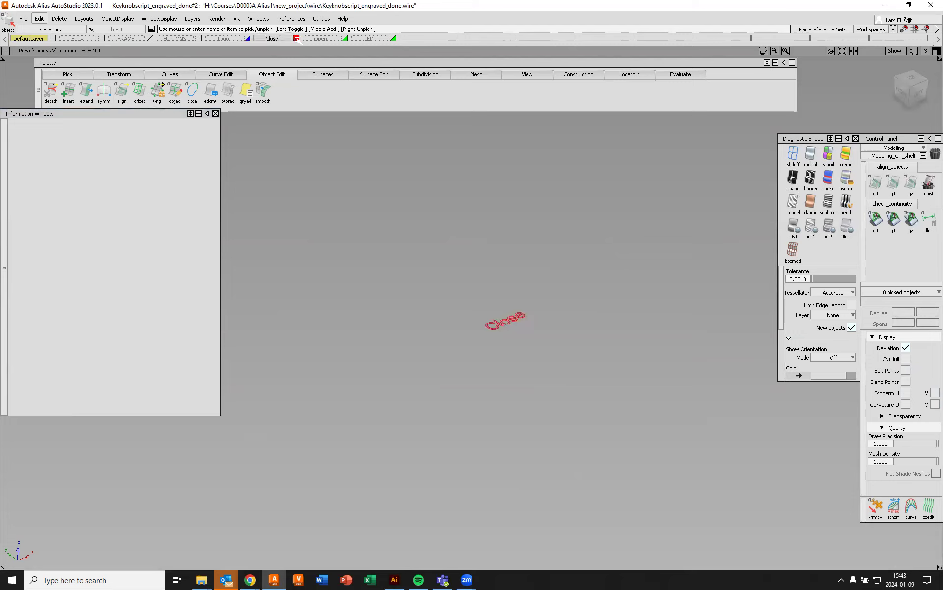
pyautogui.keyDown('ctrl'); pyautogui.keyDown('shift'); pyautogui.moveTo(592, 249); pyautogui.dragTo(596, 273); pyautogui.keyUp('shift'); pyautogui.keyUp('ctrl')
pyautogui.moveTo(446, 267); pyautogui.dragTo(569, 364)
pyautogui.click(38, 20)
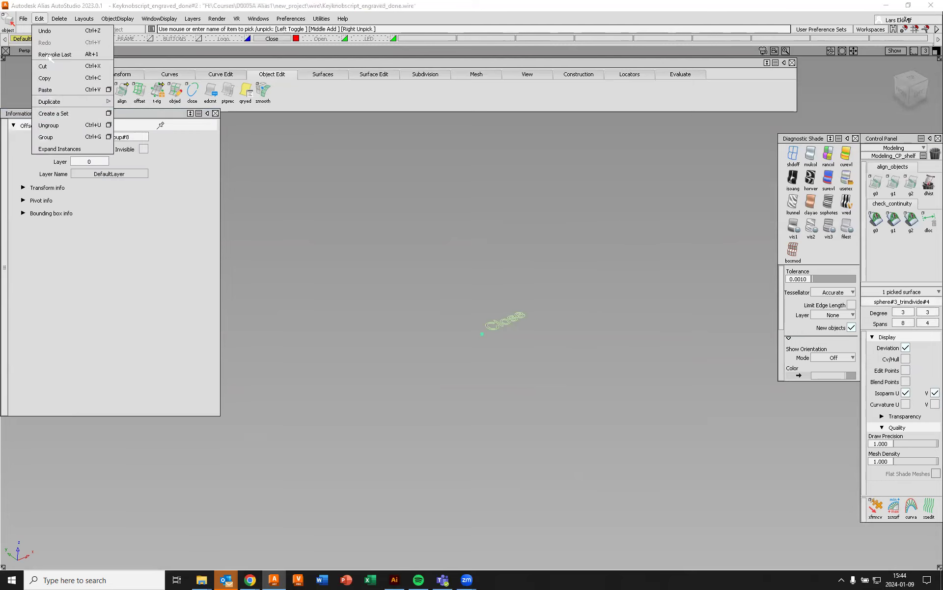
pyautogui.click(53, 126)
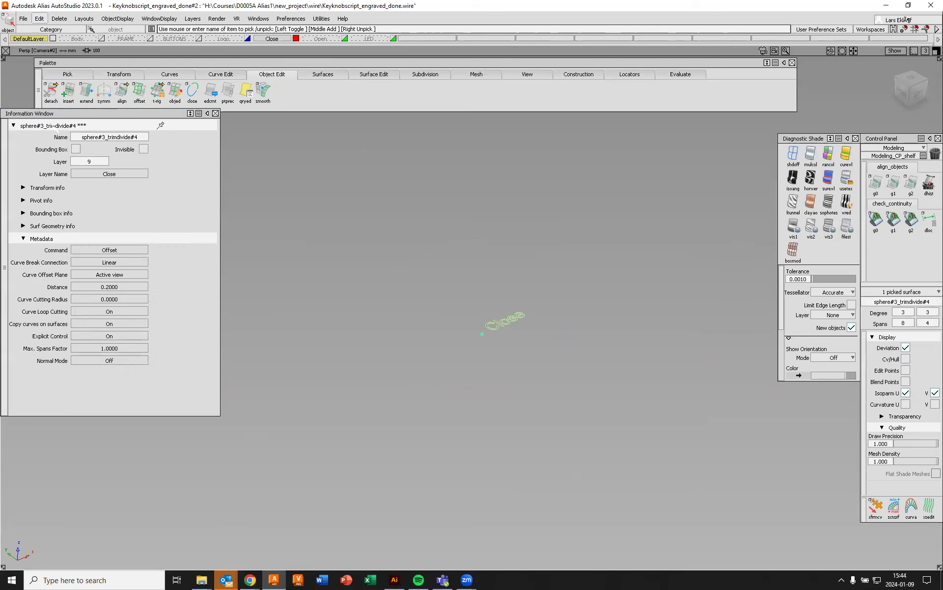
pyautogui.click(39, 19)
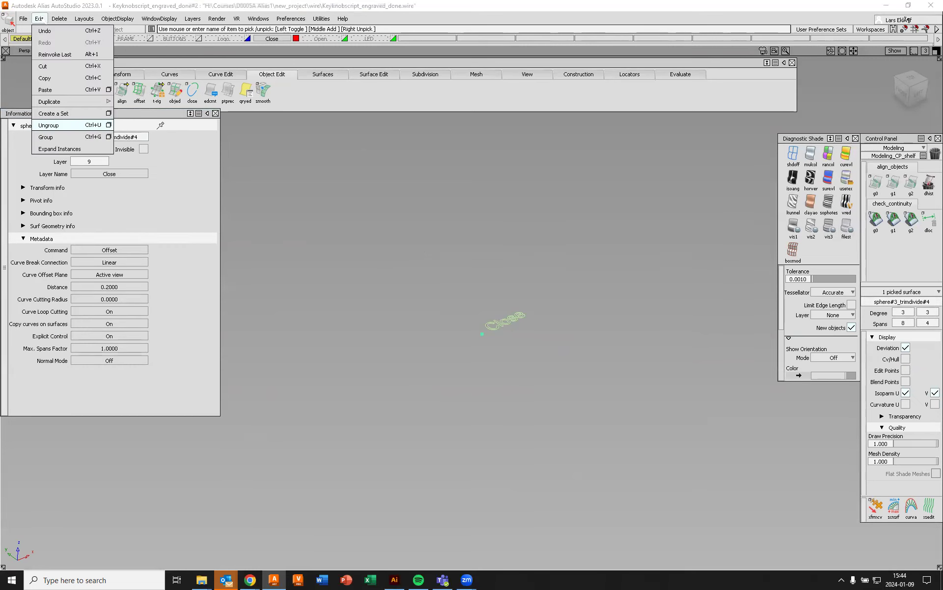
pyautogui.click(45, 125)
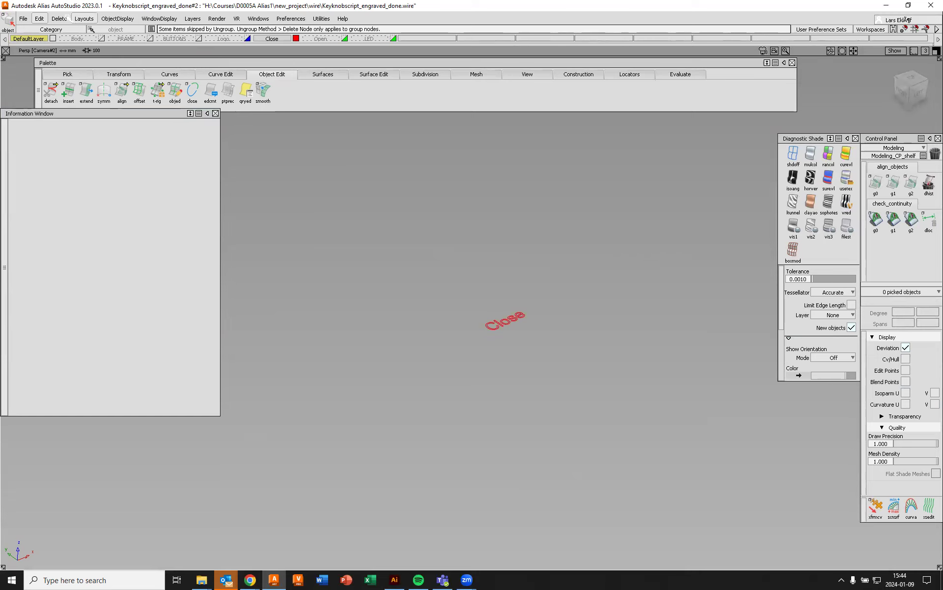
# Pick all the Close lettering and group it into a single node
pyautogui.keyDown('ctrl'); pyautogui.keyDown('shift'); pyautogui.moveTo(467, 235); pyautogui.dragTo(581, 372); pyautogui.keyUp('shift'); pyautogui.keyUp('ctrl')
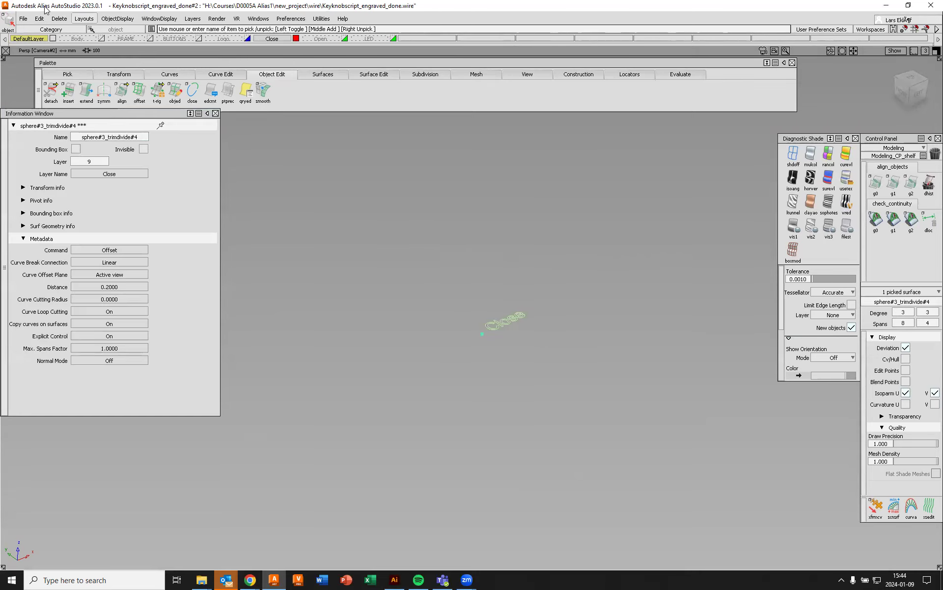
pyautogui.click(39, 18)
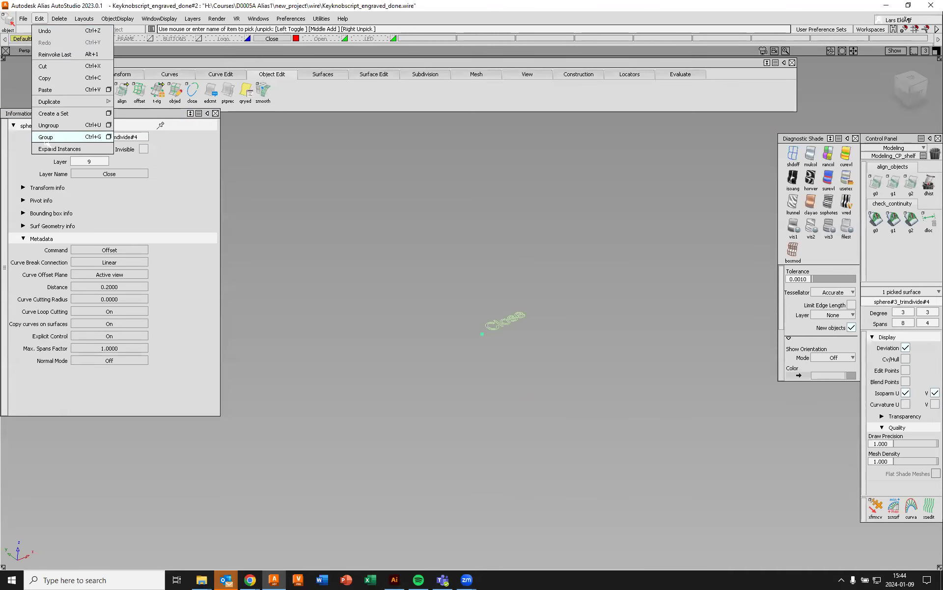
pyautogui.click(47, 137)
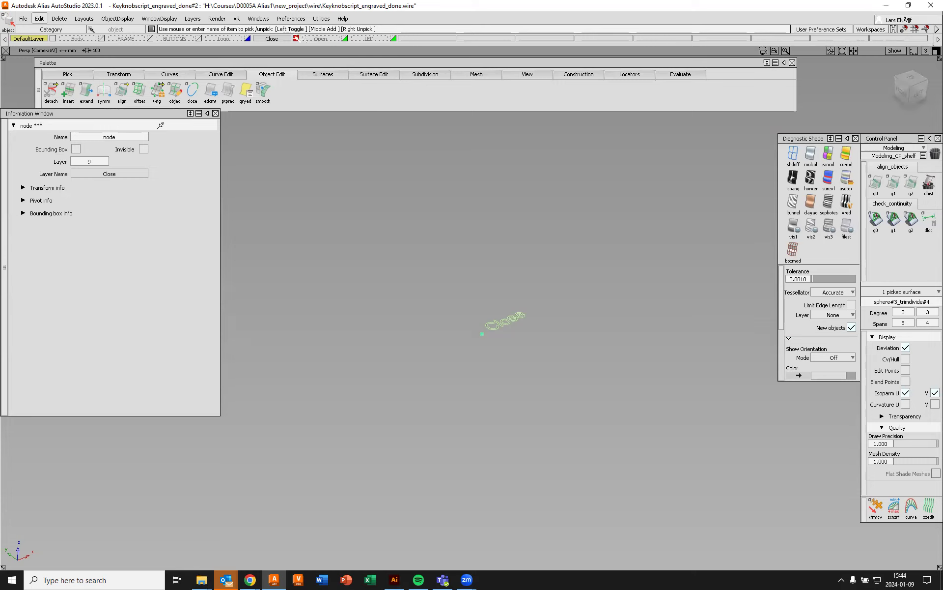
# Show the Open layer in place of Close and ungroup the Open lettering twice
pyautogui.click(296, 38)
pyautogui.click(346, 38)
pyautogui.keyDown('ctrl'); pyautogui.keyDown('shift'); pyautogui.moveTo(542, 223); pyautogui.dragTo(541, 245); pyautogui.keyUp('shift'); pyautogui.keyUp('ctrl')
pyautogui.moveTo(380, 221); pyautogui.dragTo(524, 326)
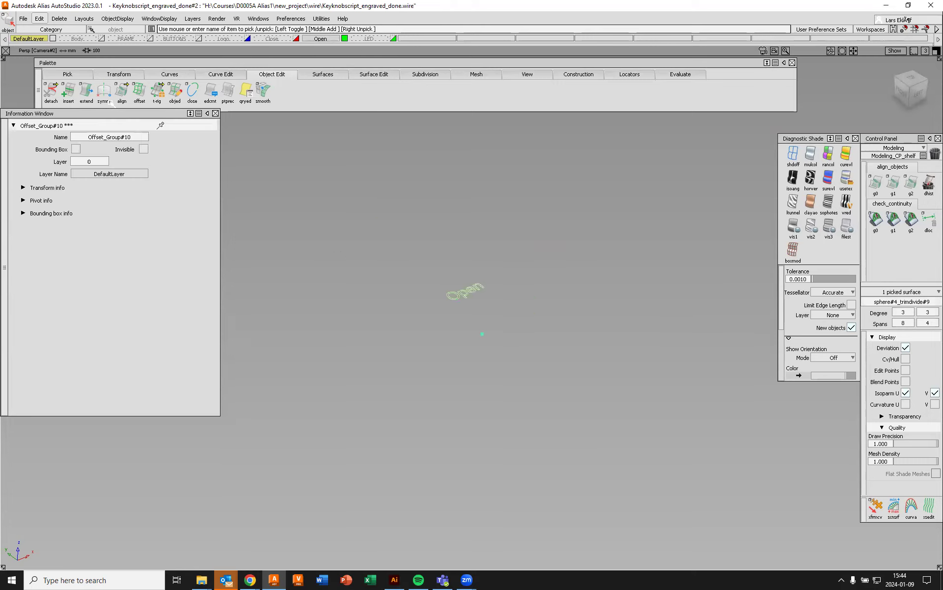
pyautogui.click(38, 18)
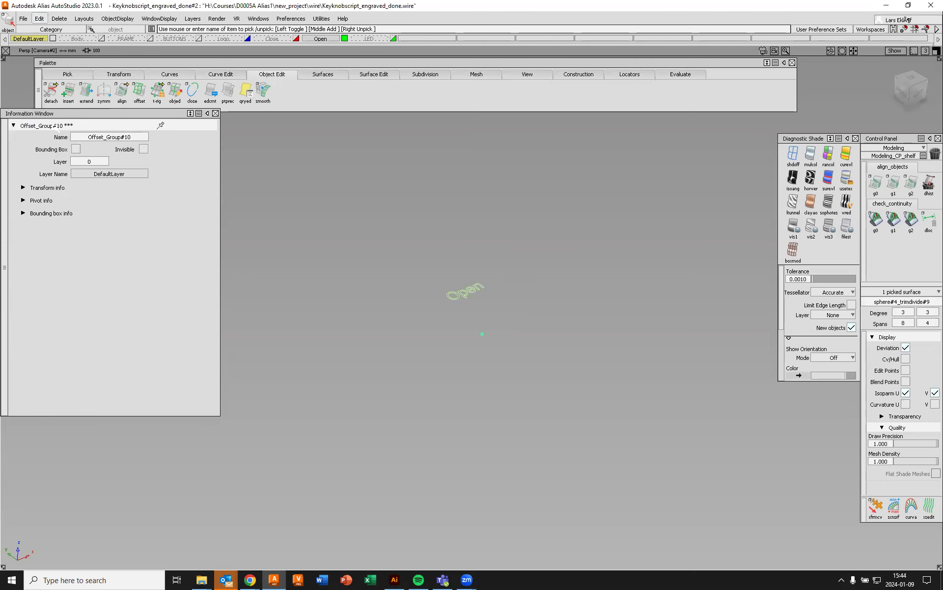
pyautogui.click(49, 125)
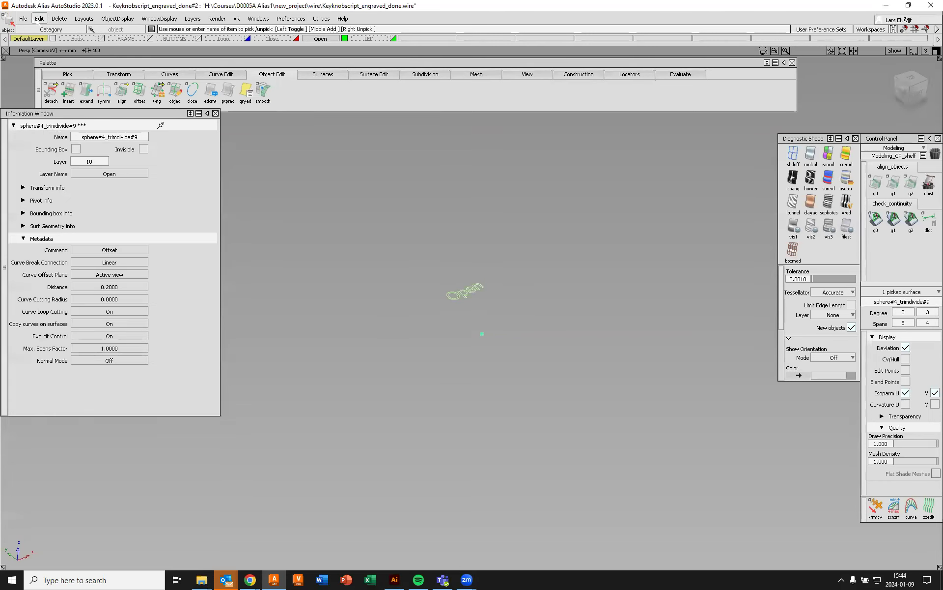
pyautogui.click(38, 20)
pyautogui.click(52, 125)
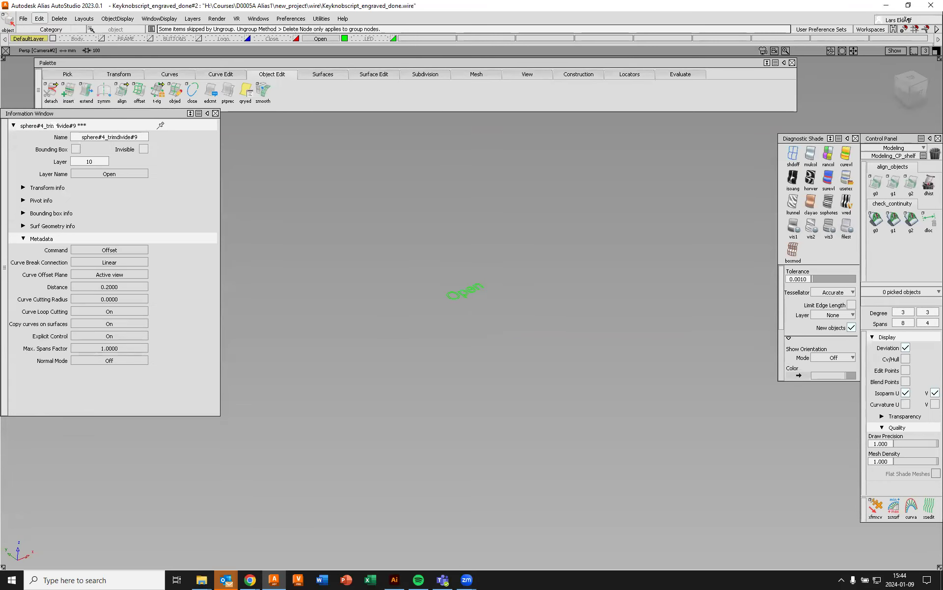
# Group the Open lettering into a single node and rename that node Open
pyautogui.keyDown('ctrl'); pyautogui.keyDown('shift'); pyautogui.moveTo(518, 224); pyautogui.dragTo(523, 250); pyautogui.keyUp('shift'); pyautogui.keyUp('ctrl')
pyautogui.moveTo(389, 225); pyautogui.dragTo(557, 365)
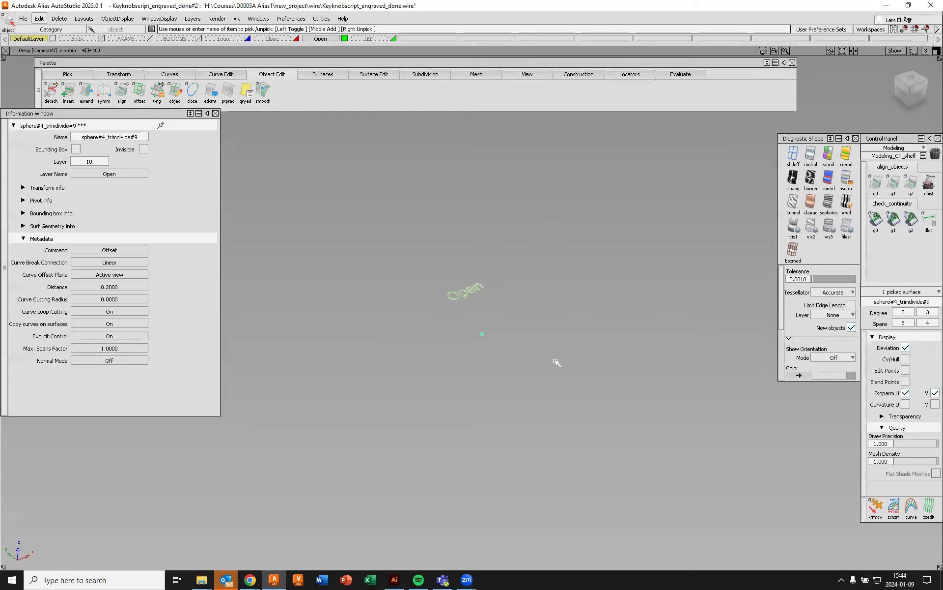
pyautogui.click(39, 18)
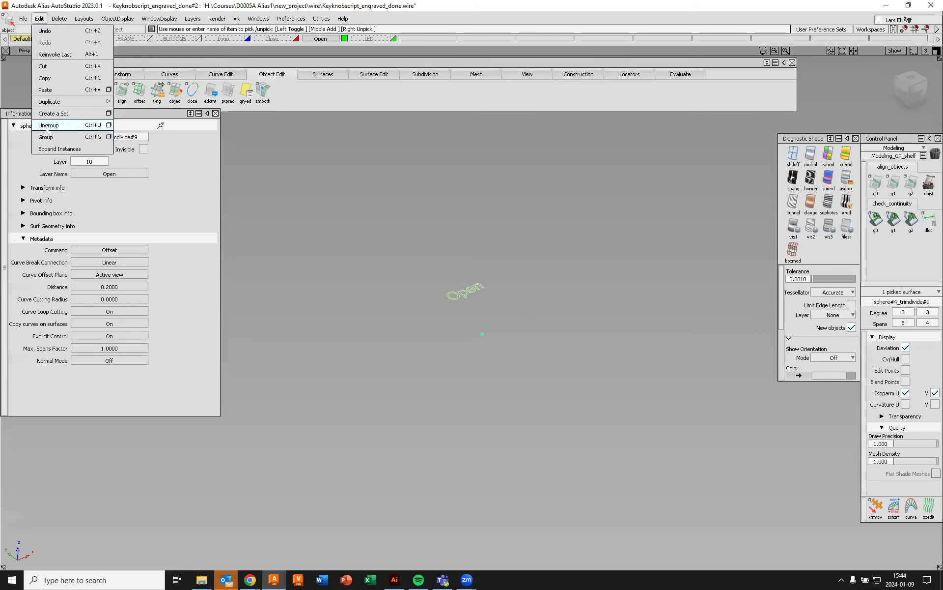
pyautogui.click(51, 139)
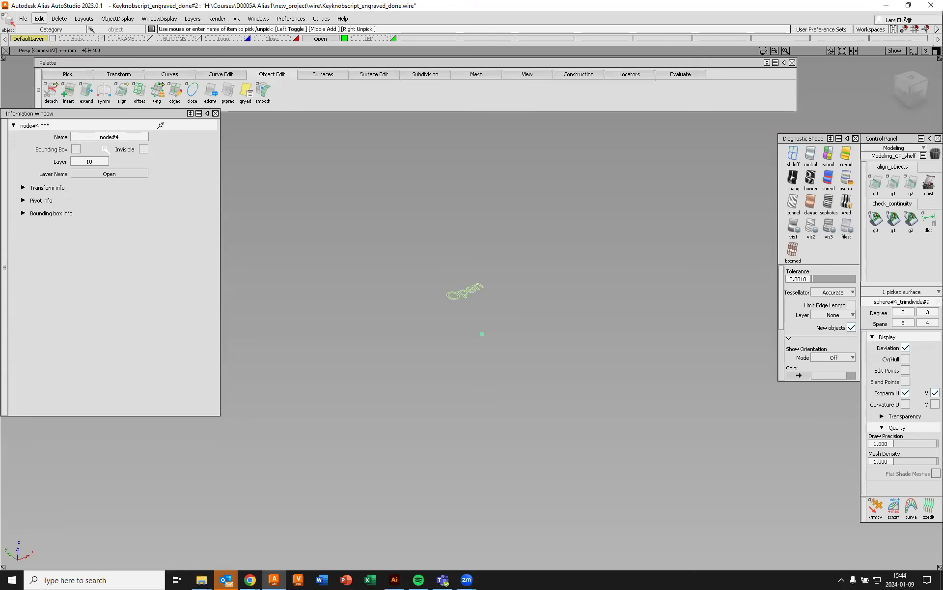
pyautogui.click(119, 137)
pyautogui.press('BackSpace')
pyautogui.press('BackSpace')
pyautogui.press('BackSpace')
pyautogui.press('BackSpace')
pyautogui.press('BackSpace')
pyautogui.press('BackSpace')
pyautogui.write('Open')
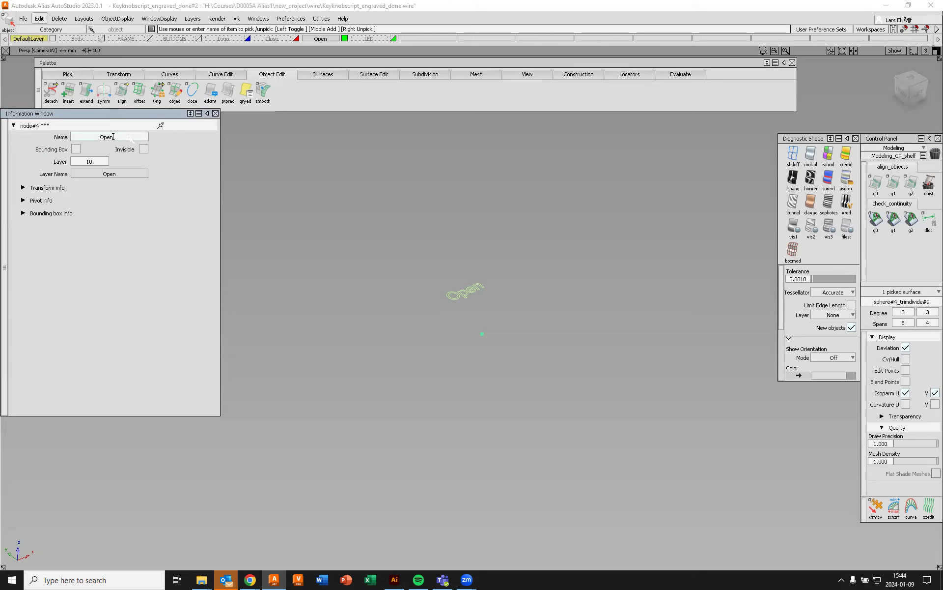